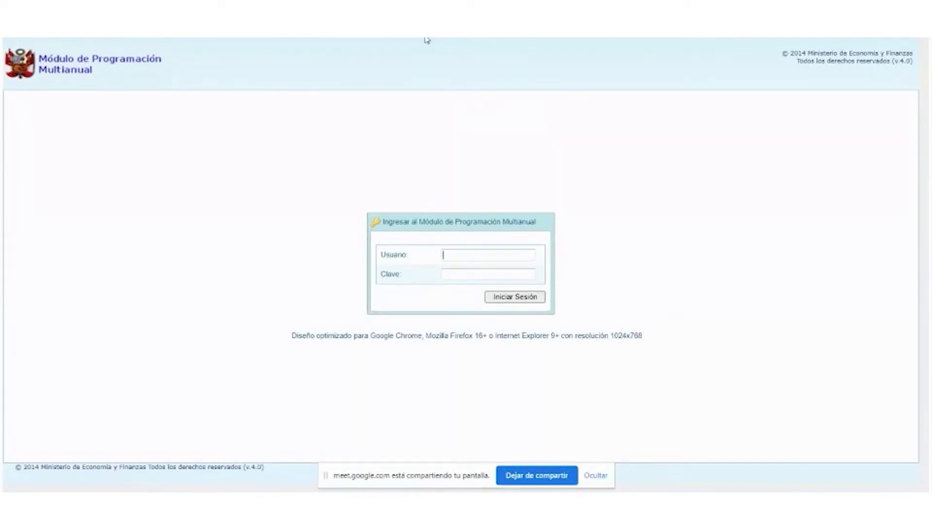
Log in to the Módulo de Programación Multianual by filling in the username and the account password.
left_click(466, 255)
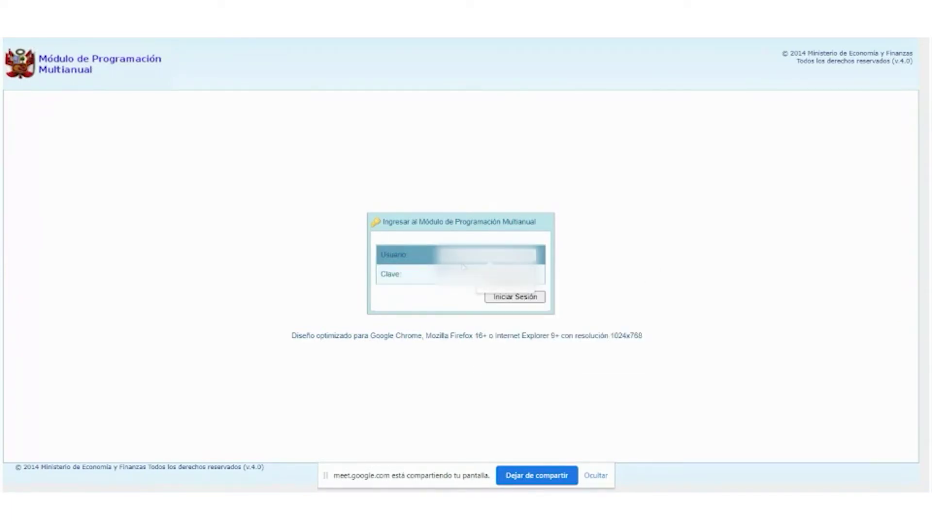
left_click(463, 274)
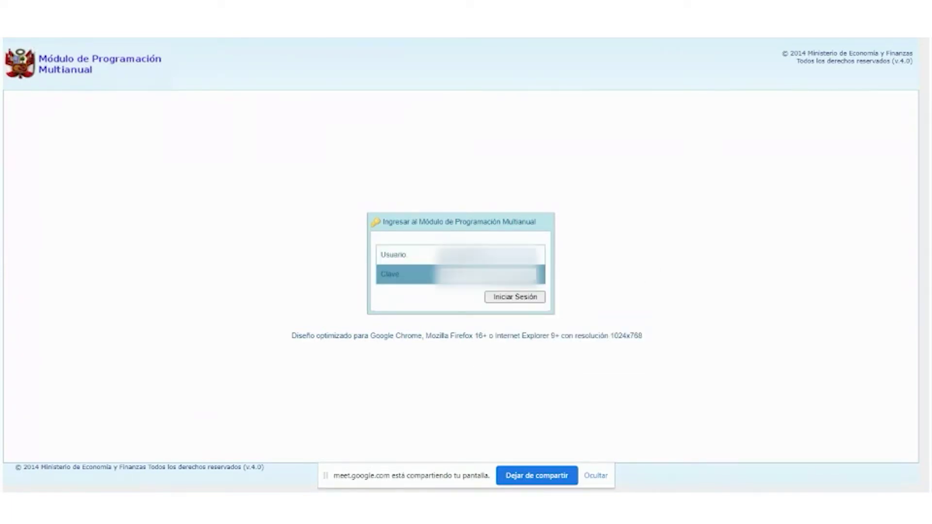
key("Escape")
left_click(491, 299)
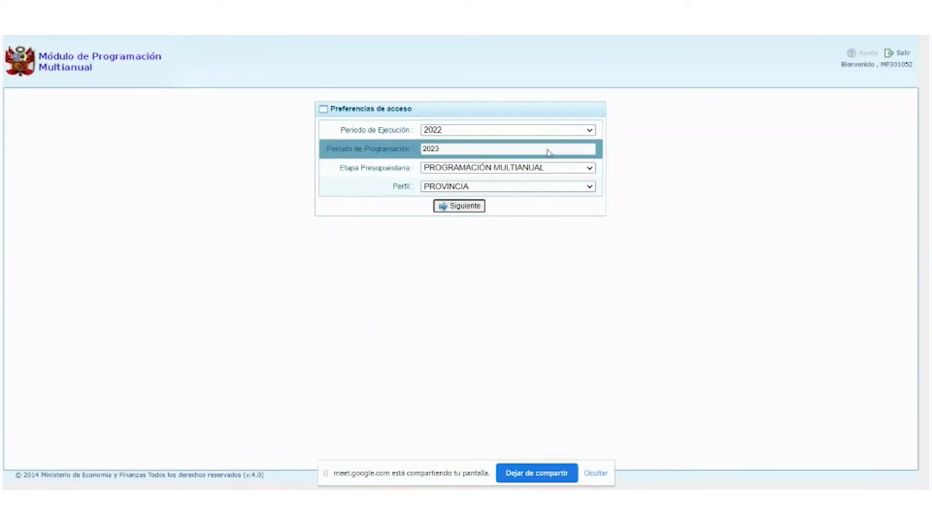
Set the access preferences to budget stage PROGRAMACIÓN MULTIANUAL and profile DISTRITO, and continue to the main page.
left_click(593, 170)
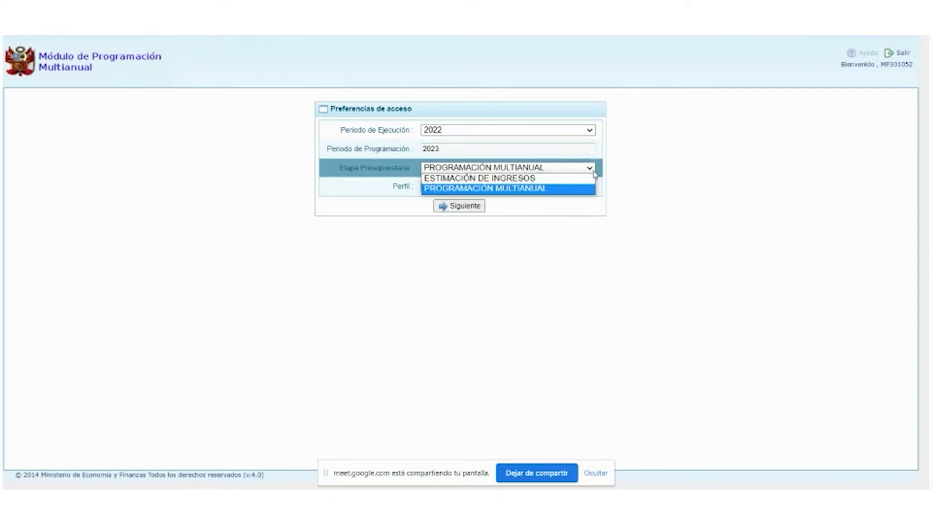
left_click(543, 189)
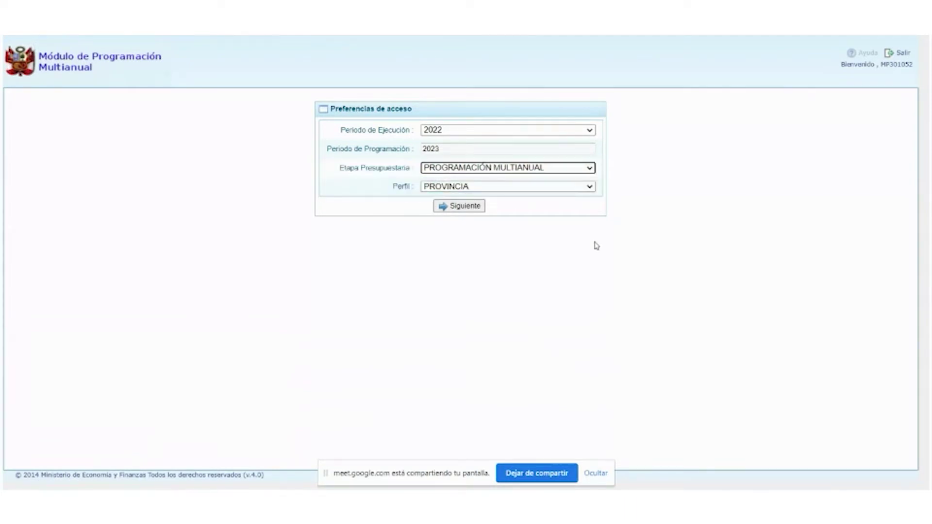
left_click(508, 189)
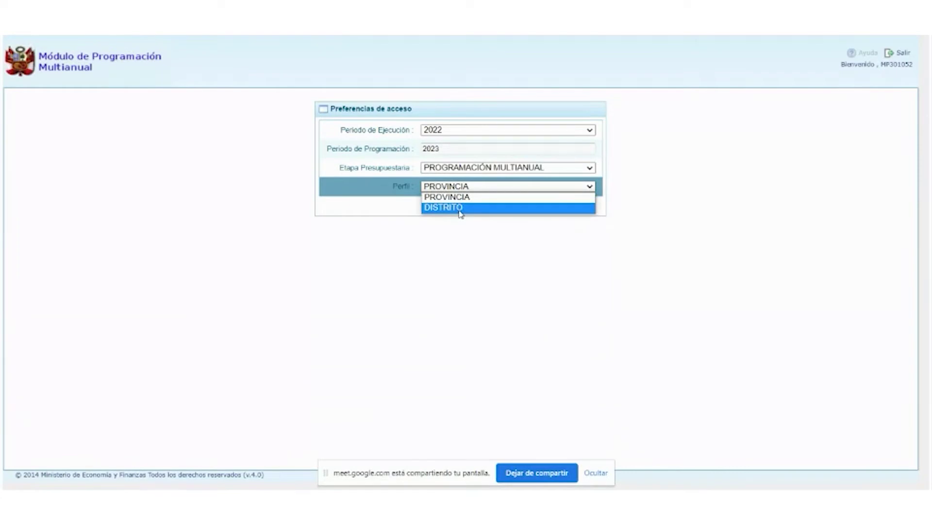
left_click(473, 209)
left_click(465, 206)
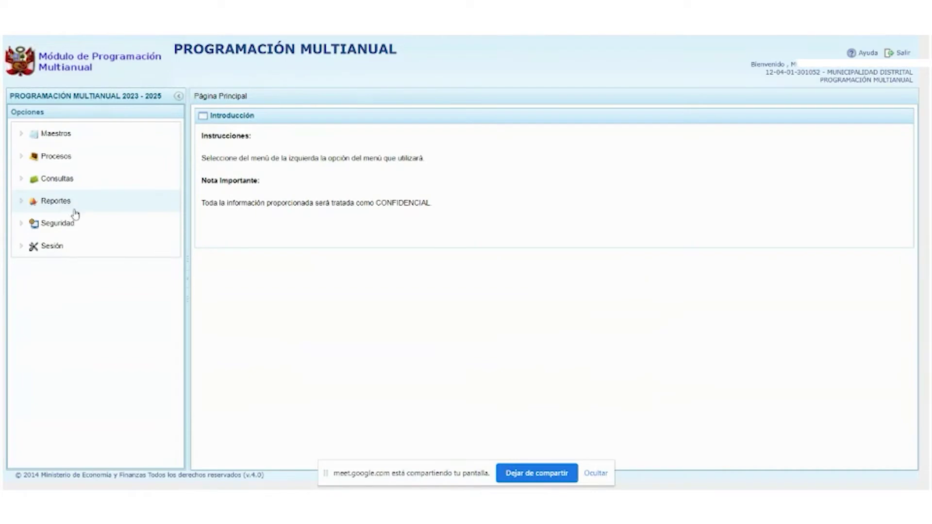
Open Detalle de Proyectos under Procesos and search for project 2285821.
left_click(19, 159)
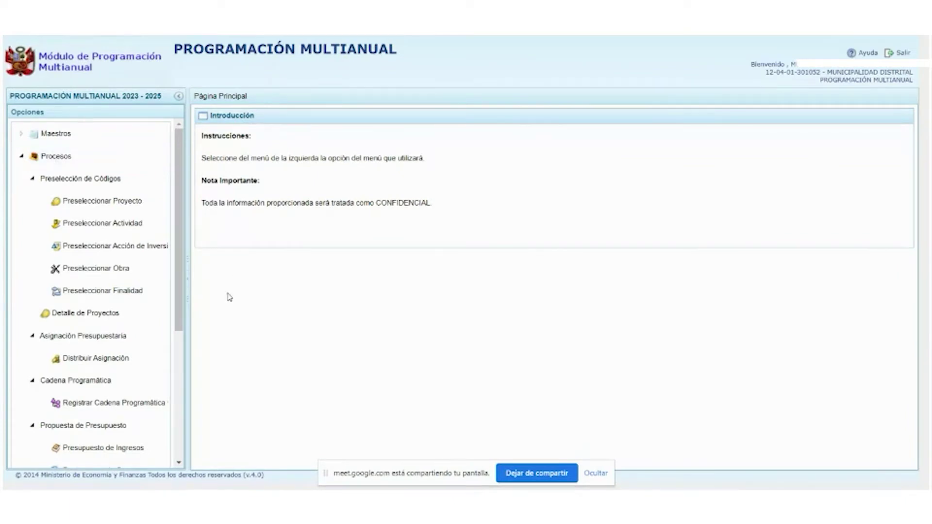
left_click(118, 315)
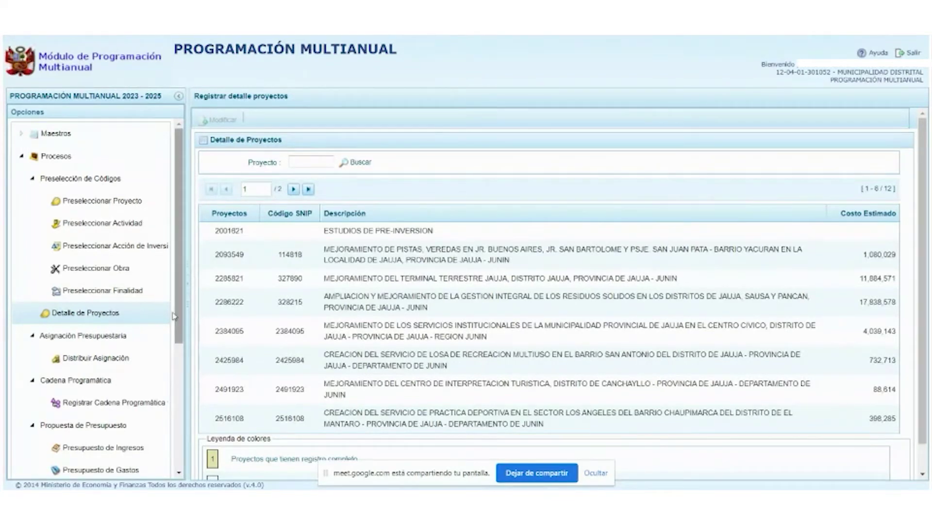
left_click(373, 280)
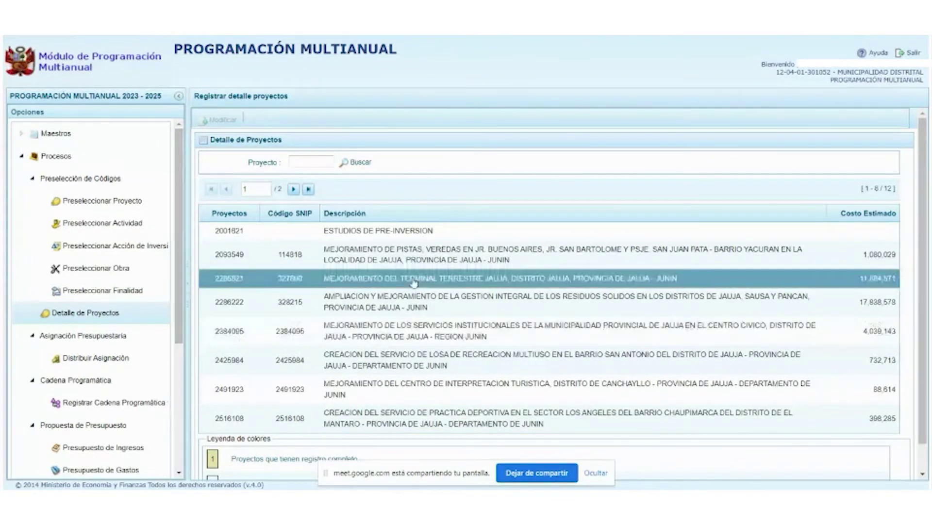
left_click(361, 282)
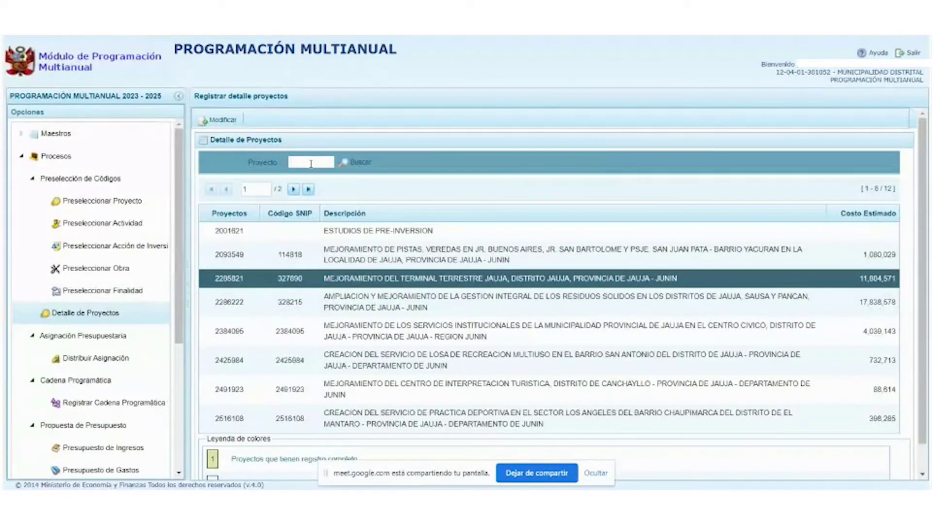
type("2")
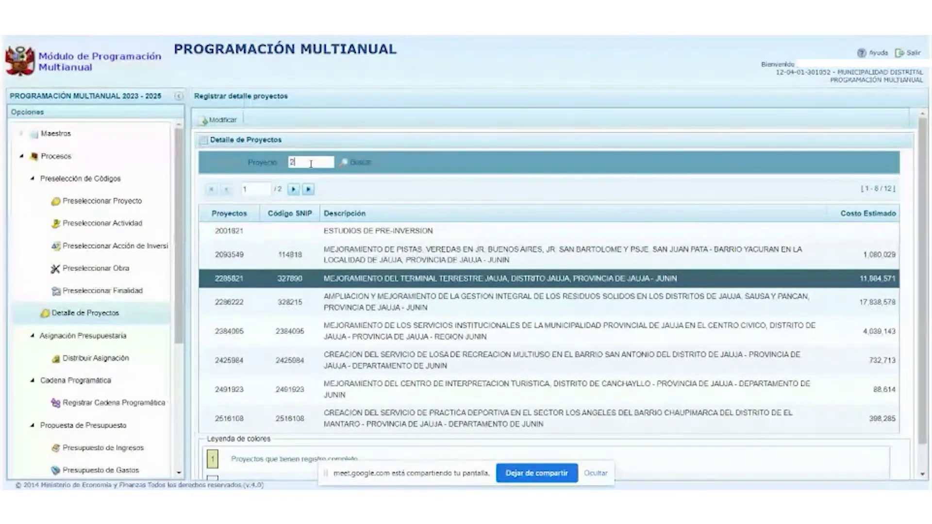
type("285821")
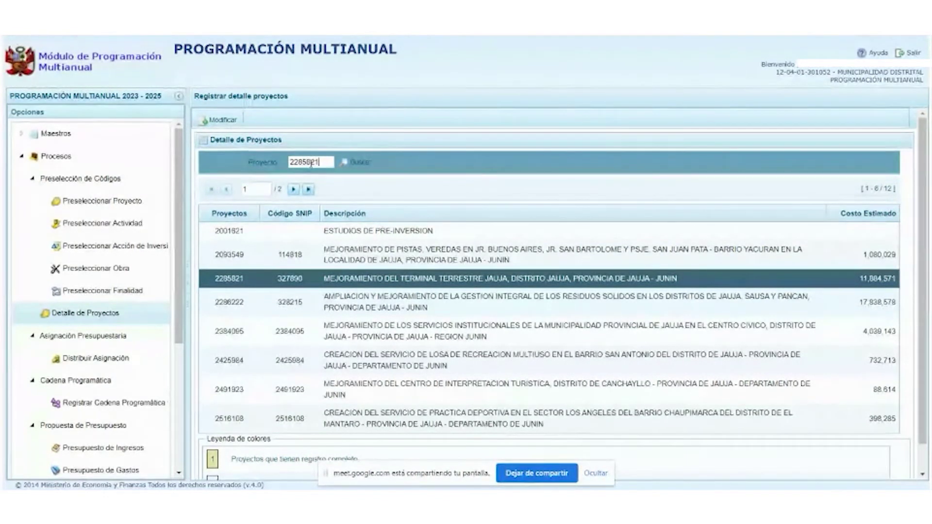
left_click(369, 169)
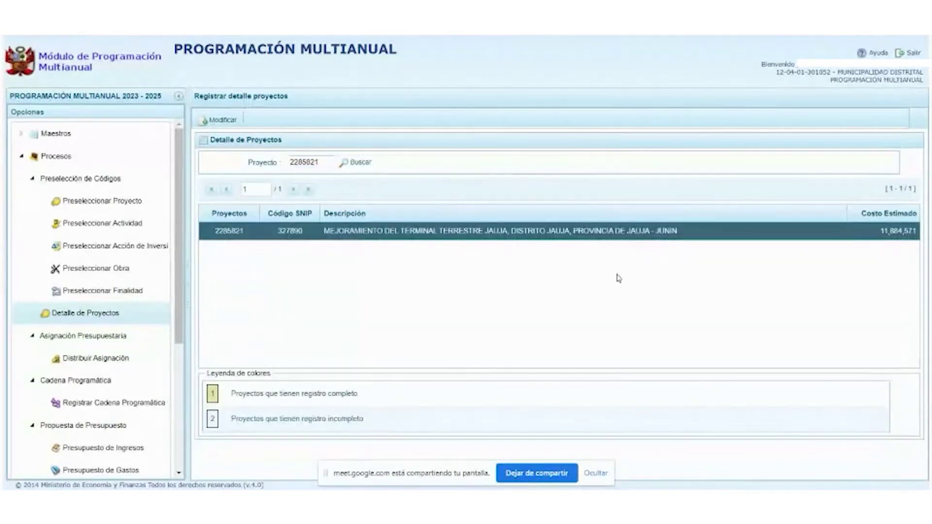
Open project 2285821 for modification and update its PMI indicators and its PIM amount.
left_click(221, 122)
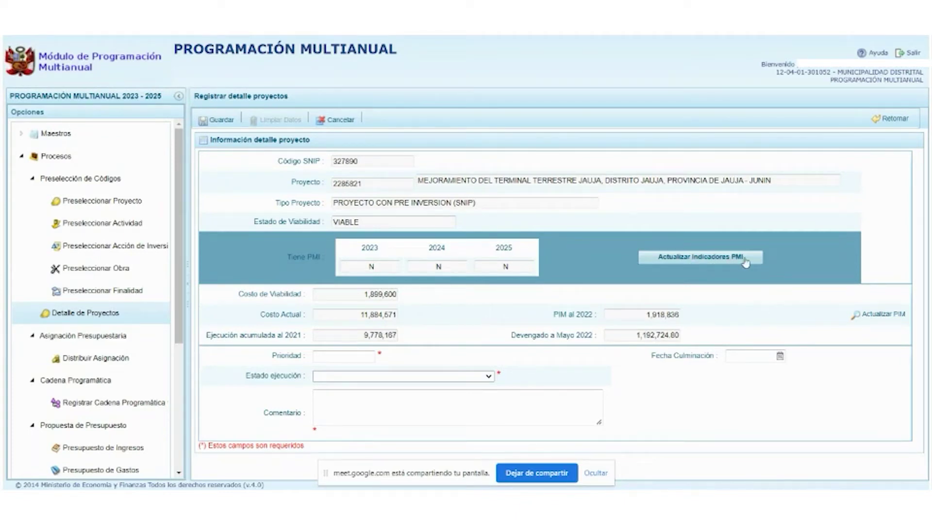
left_click(699, 262)
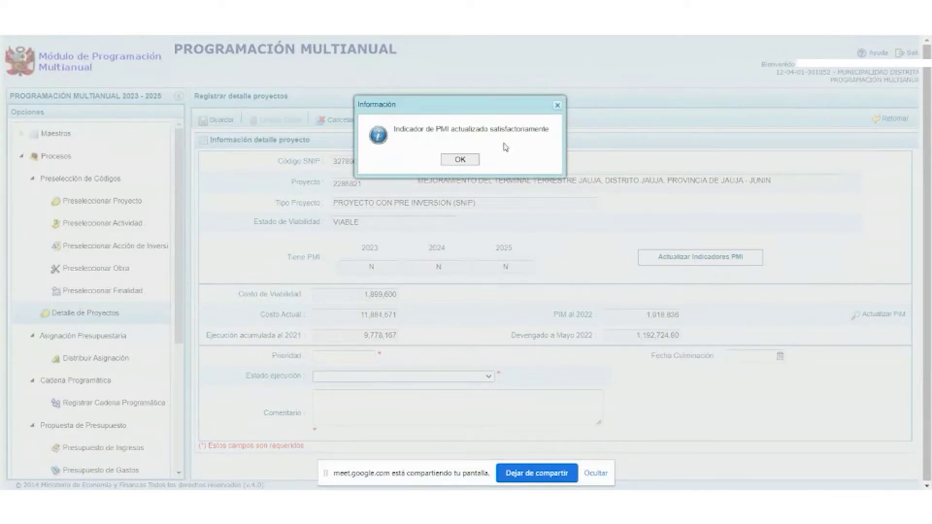
left_click(460, 161)
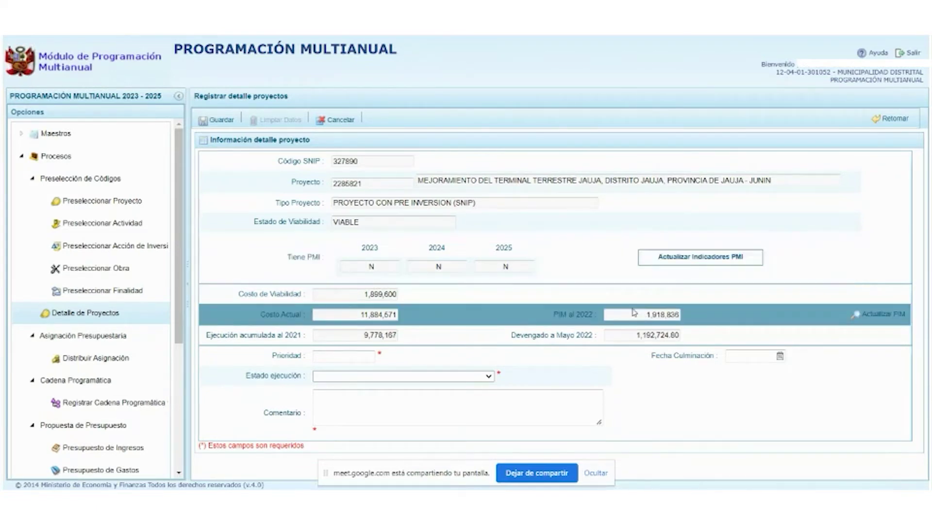
left_click(879, 316)
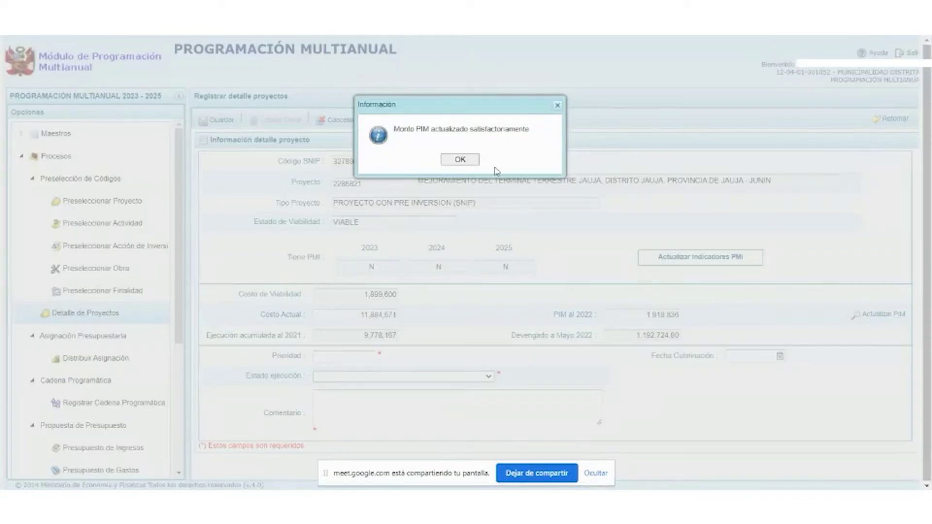
left_click(457, 156)
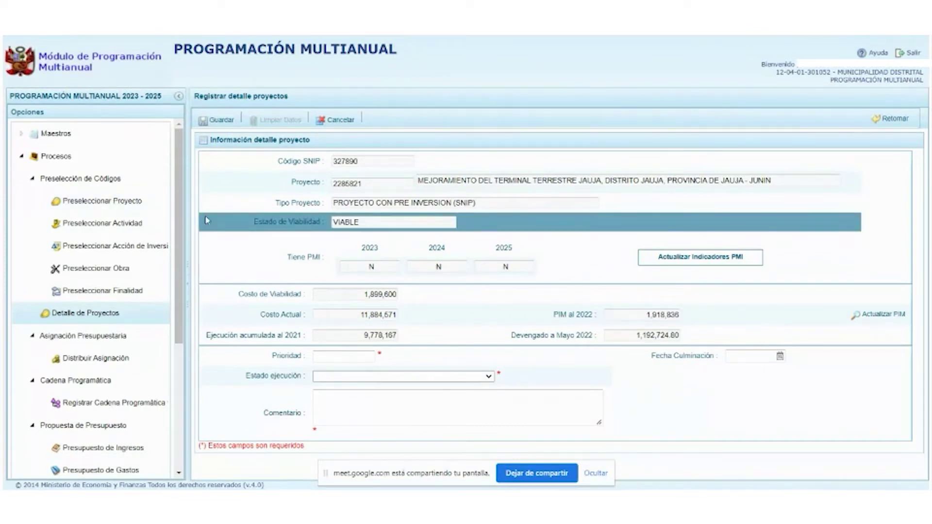
In Distribuir Asignación, modify 2.09 - RECURSOS DIRECTAMENTE RECAUDADOS by setting Asignación 2023 to 200,000, try to save, and leave the form.
left_click(81, 362)
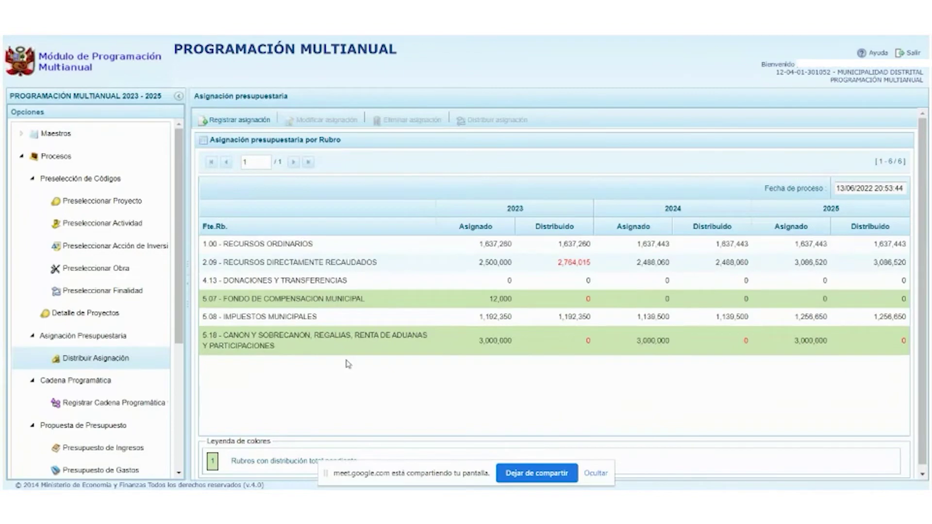
left_click(345, 335)
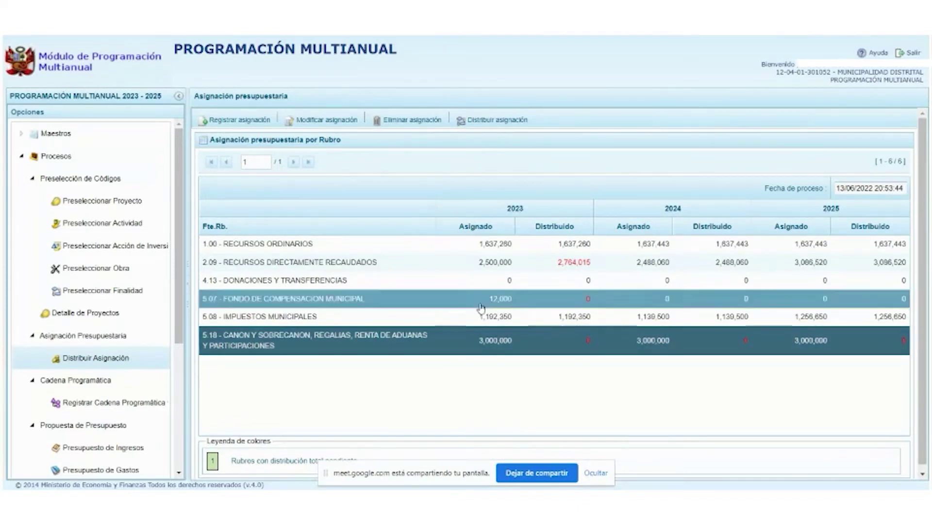
left_click(252, 264)
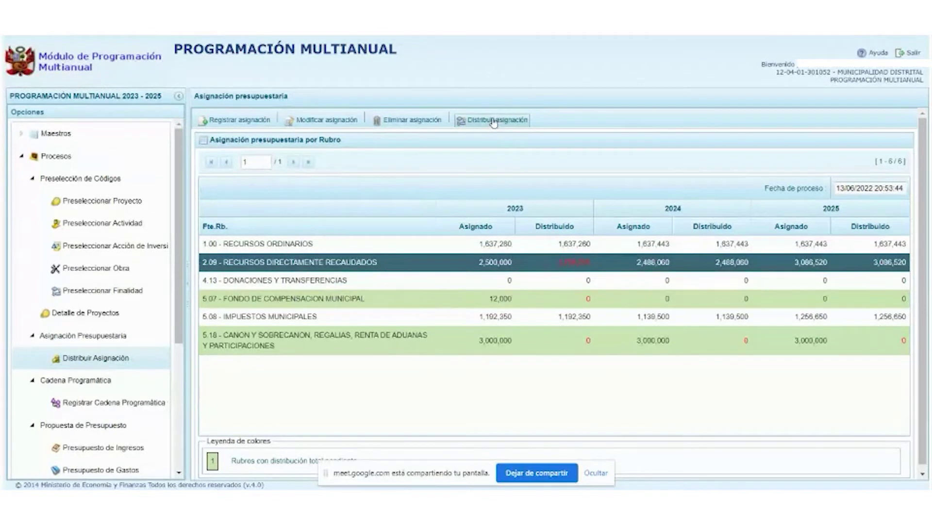
left_click(315, 123)
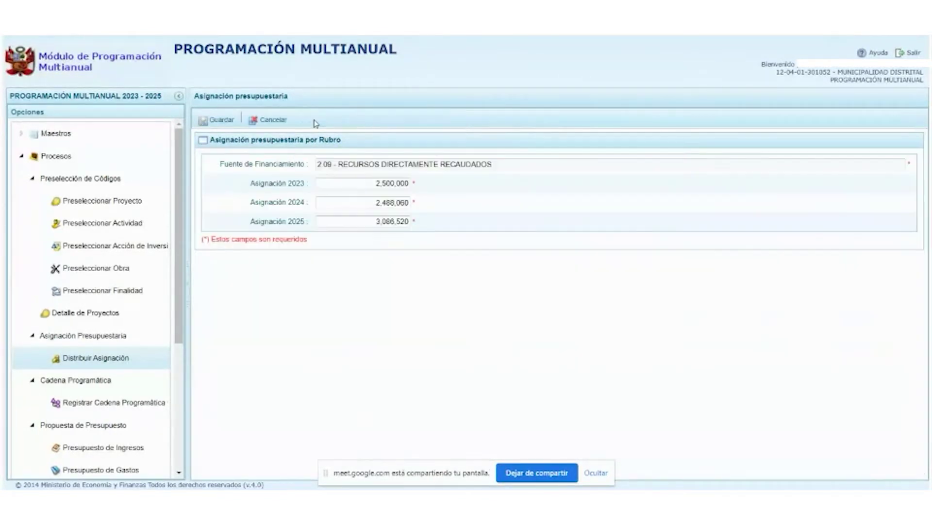
double_click(370, 183)
type("200000")
key("Tab")
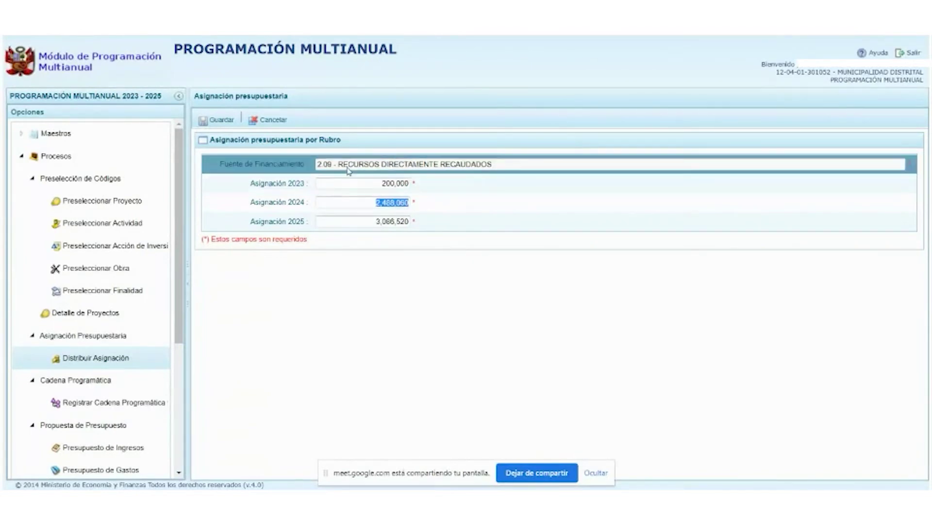
left_click(222, 121)
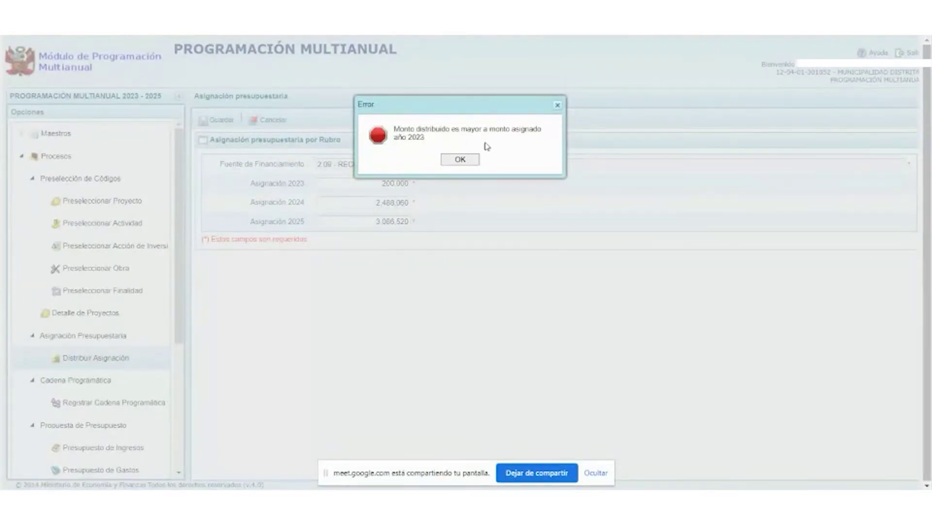
left_click(459, 160)
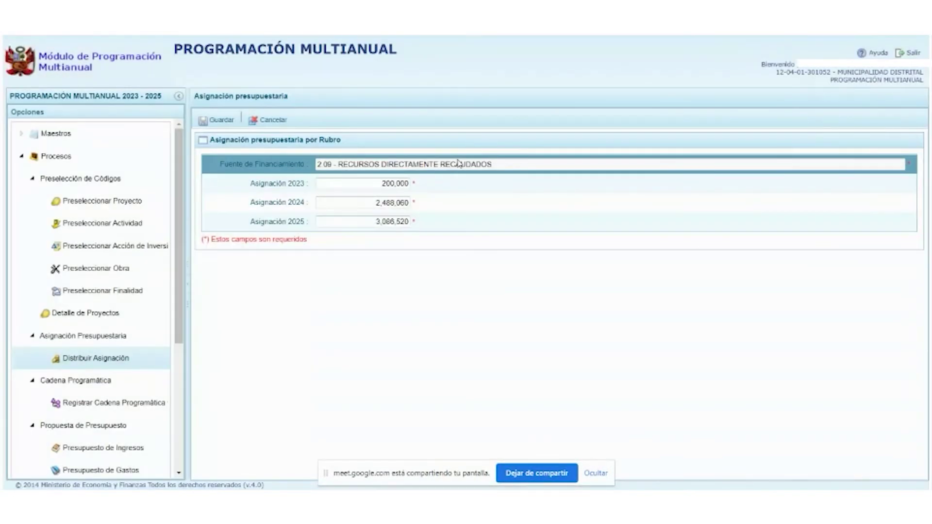
left_click(268, 122)
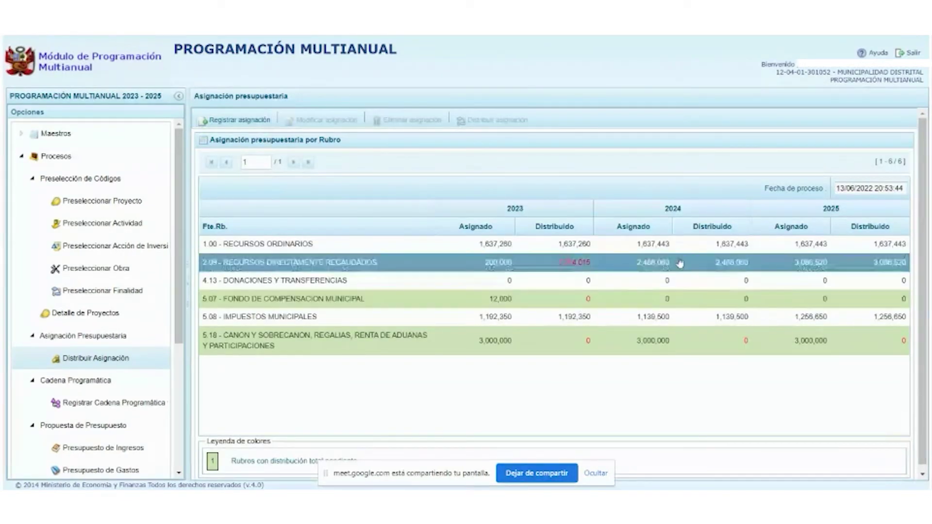
Try to distribute the allocation of 2.09 - RECURSOS DIRECTAMENTE RECAUDADOS by transfer concept, and return to the rubro list.
left_click(495, 265)
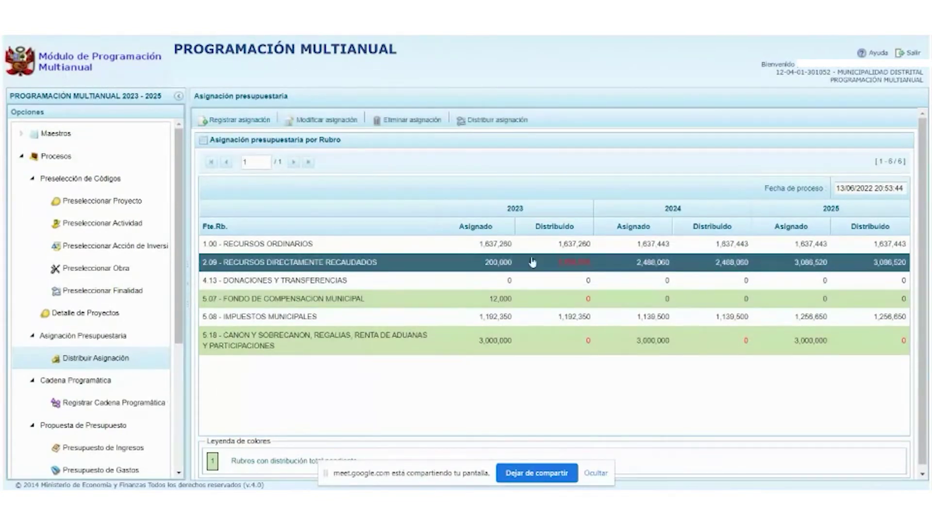
left_click(489, 126)
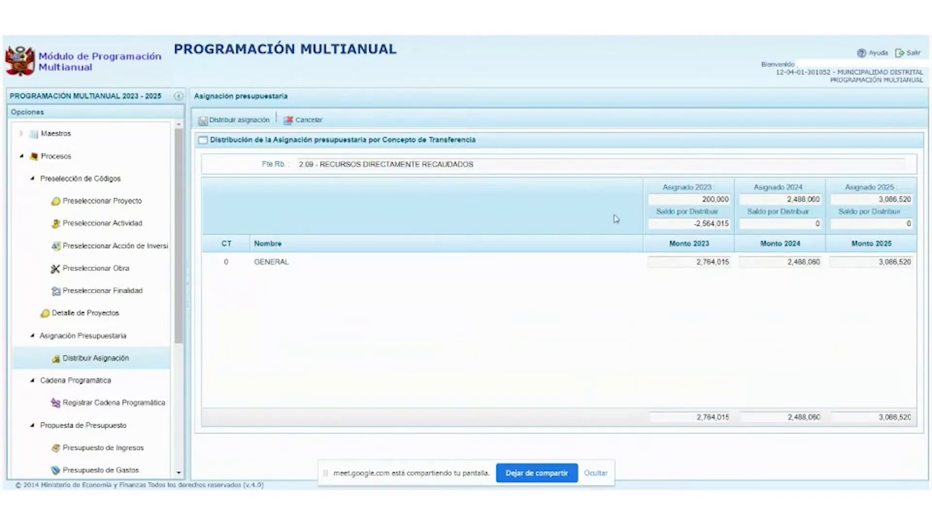
left_click(237, 119)
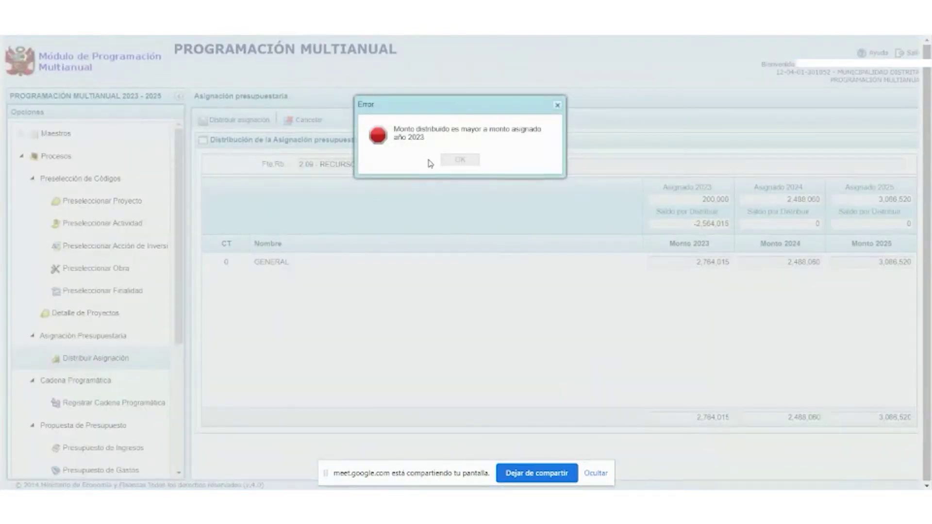
left_click(444, 160)
left_click(303, 119)
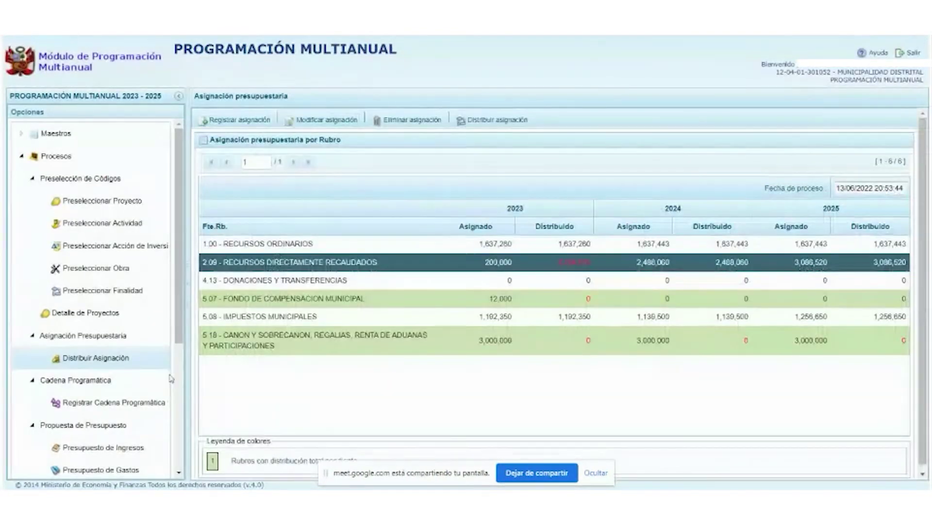
Open Presupuesto de Gastos under Propuesta de Presupuesto and look through the multiannual expense proposal list.
scroll(177, 376, "down", 2)
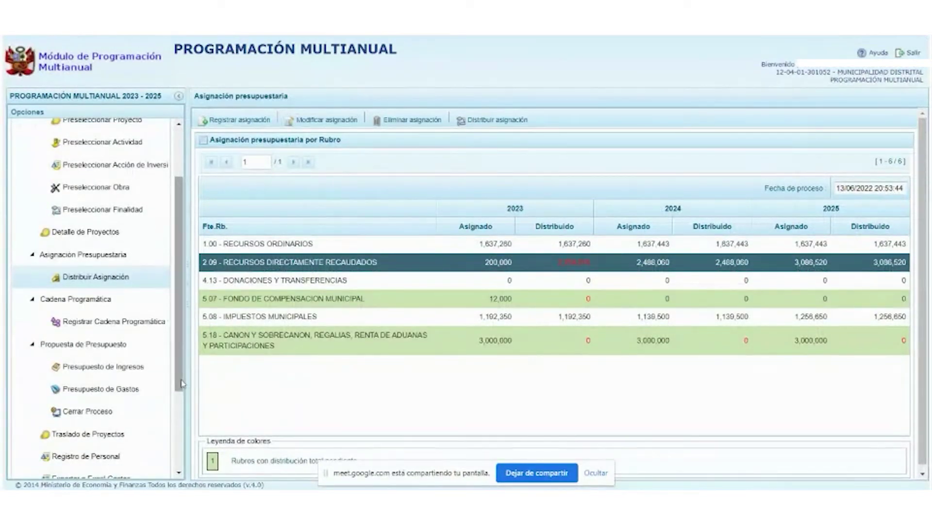
left_click(123, 392)
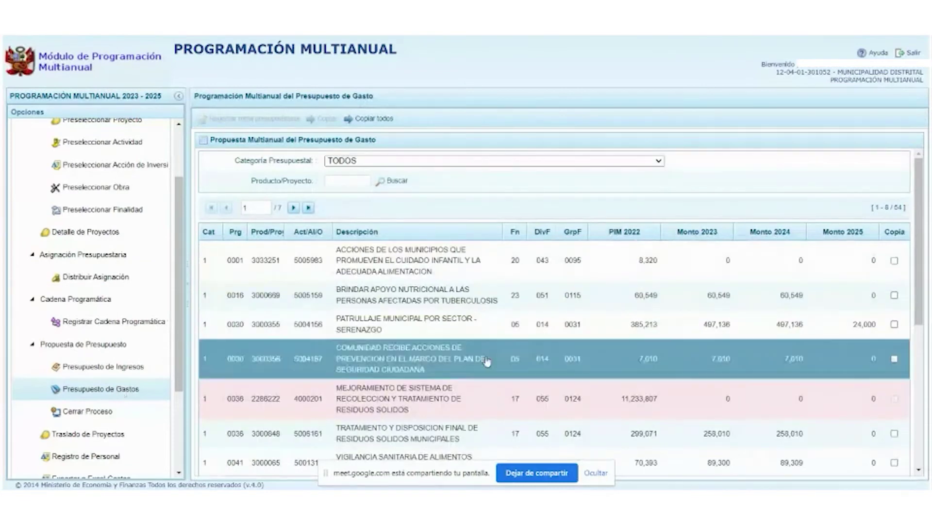
scroll(490, 359, "down", 3)
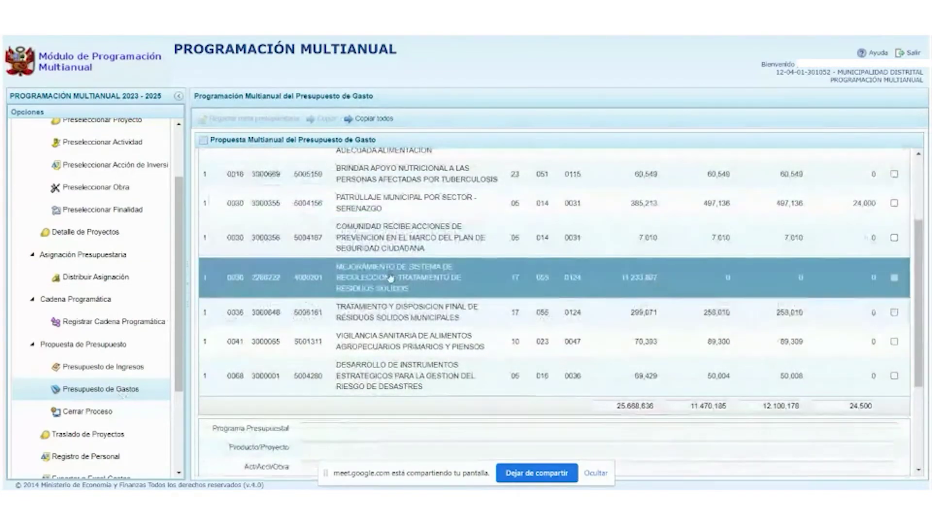
scroll(510, 313, "up", 3)
left_click(511, 308)
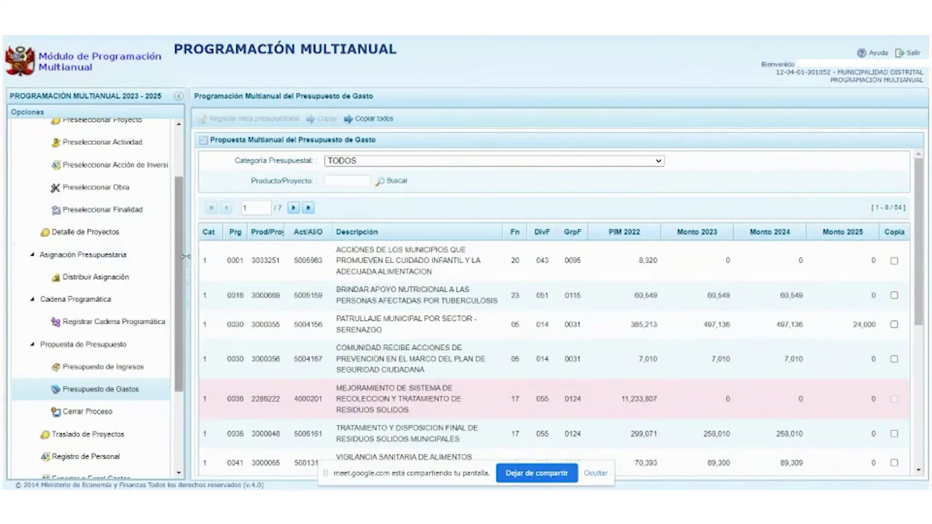
Open Preseleccionar Actividad and filter the entity's activities by budget category 3 - ASIGNACIONES PRESUPUESTALES QUE NO RESULTAN EN PRODUCTOS (APNOP).
left_click_drag(180, 256, 182, 211)
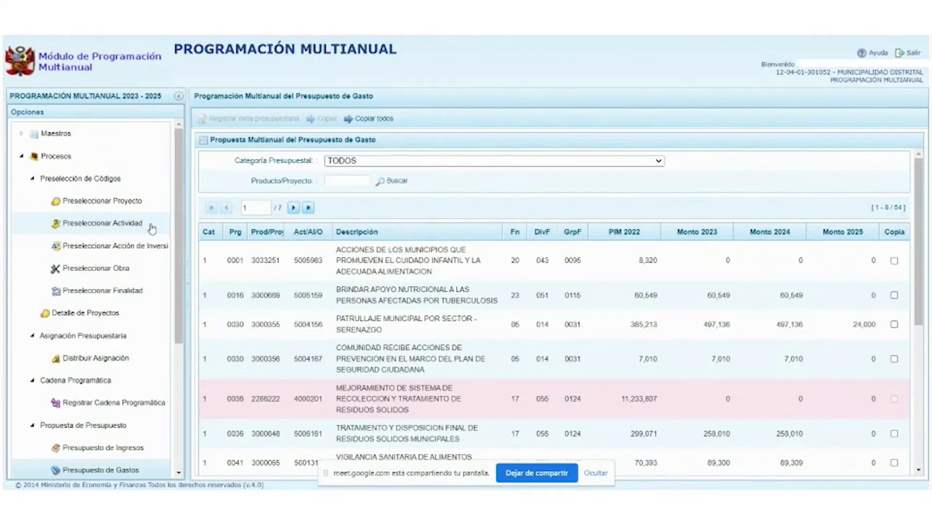
left_click(62, 160)
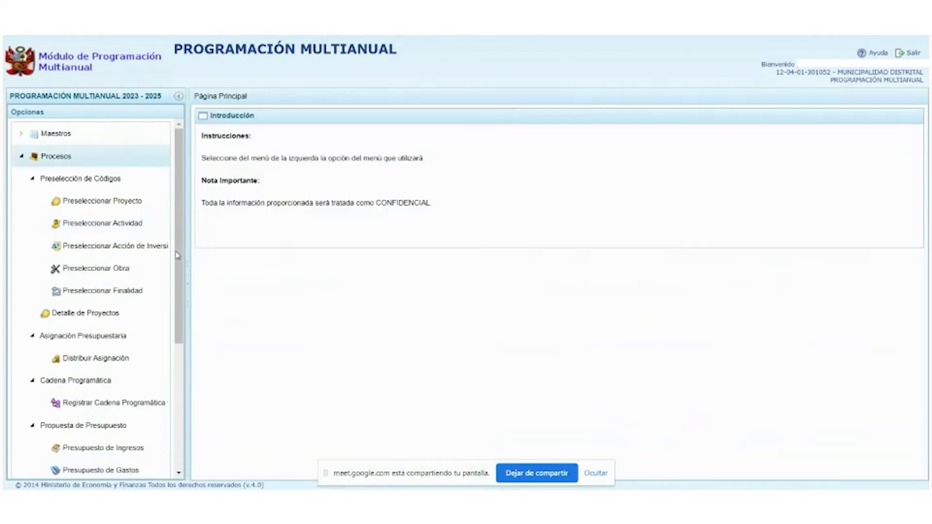
left_click(129, 226)
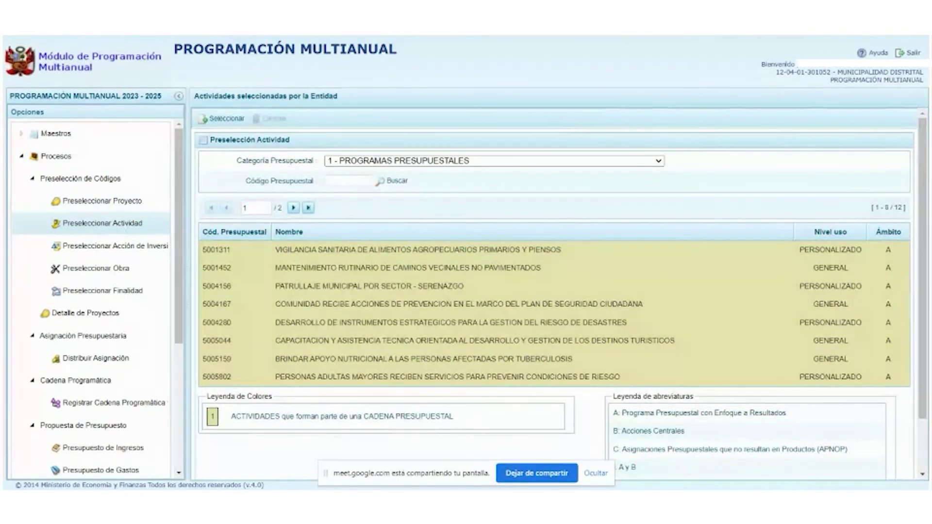
left_click(658, 162)
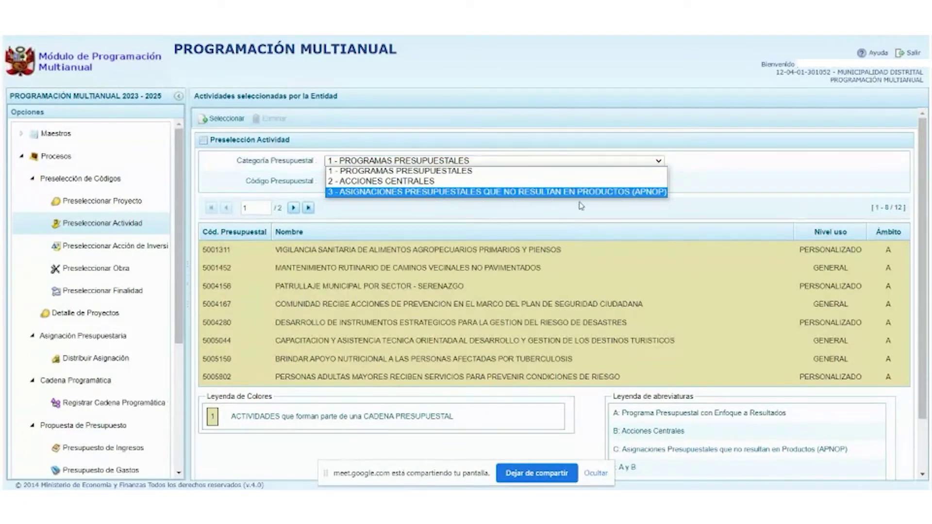
left_click(406, 194)
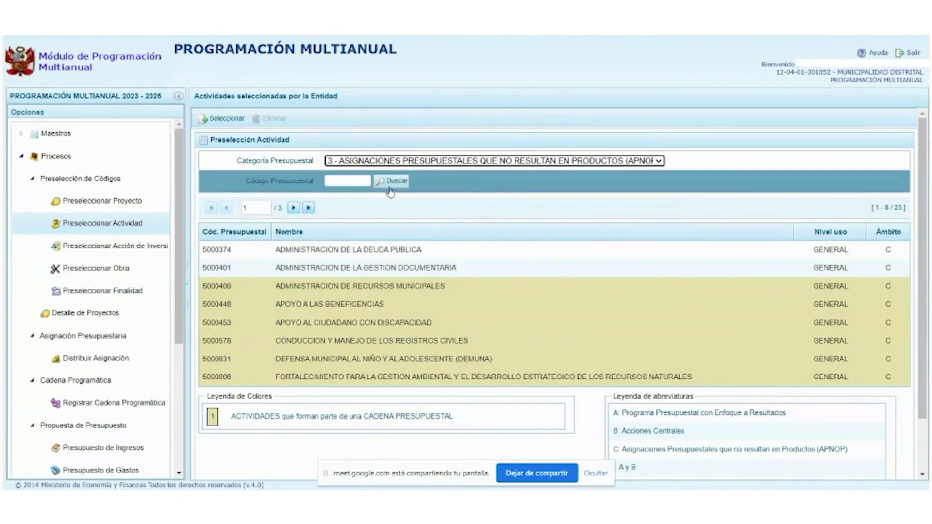
Search the selectable activities at use level GENERAL for names containing DEUDA.
left_click(224, 119)
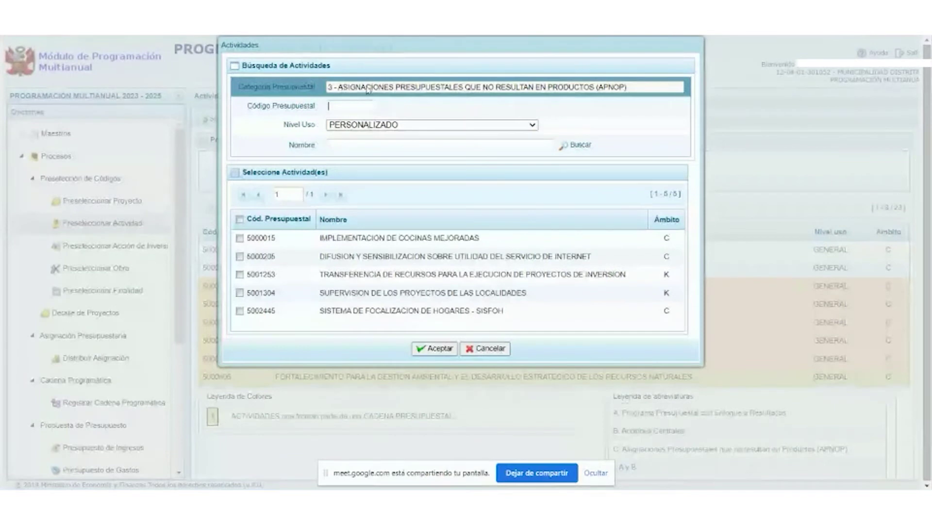
left_click(388, 128)
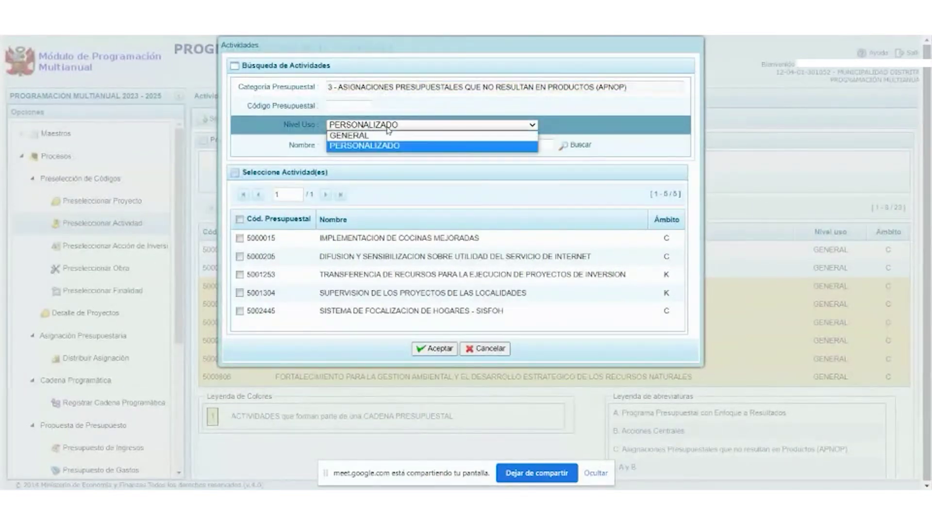
left_click(347, 137)
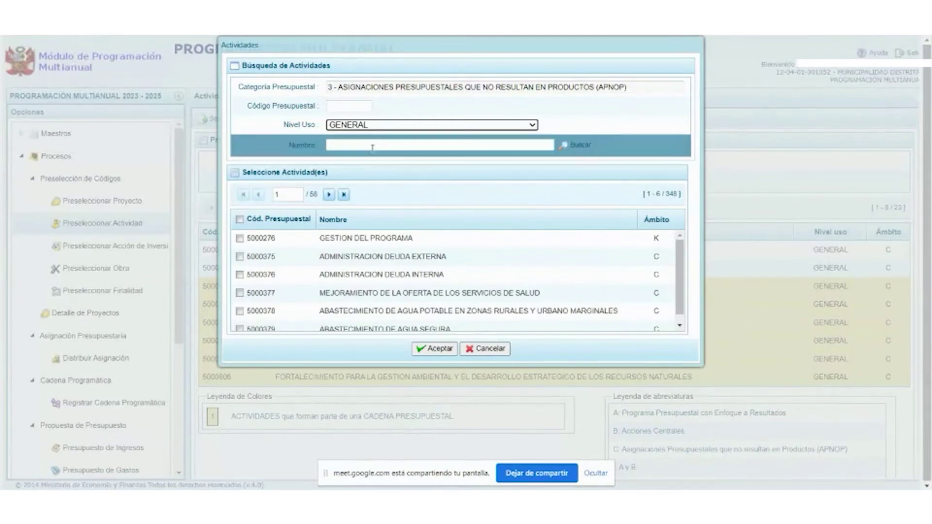
left_click(372, 145)
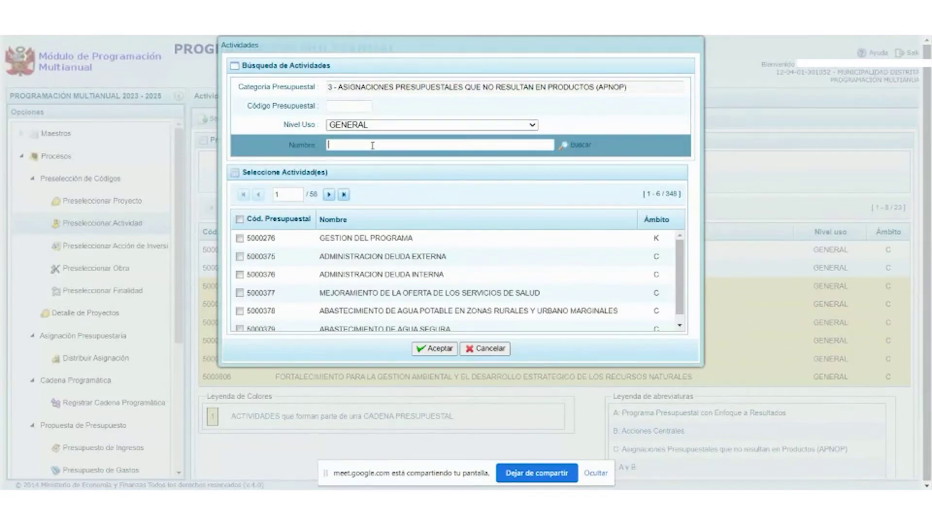
type("DEUDA")
left_click(578, 154)
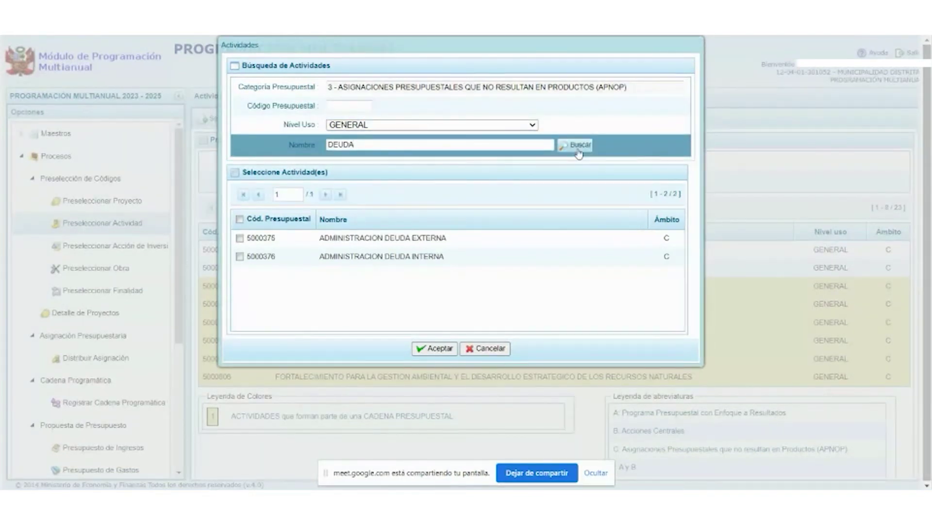
Add activity 5000376 ADMINISTRACION DEUDA INTERNA to the entity's preselected activities and check it in the list.
left_click(339, 261)
left_click(323, 259)
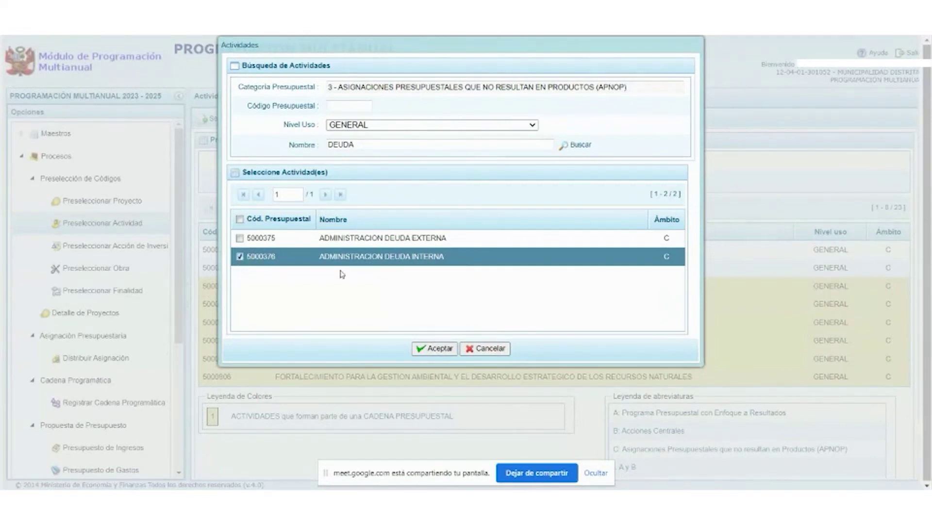
left_click(430, 350)
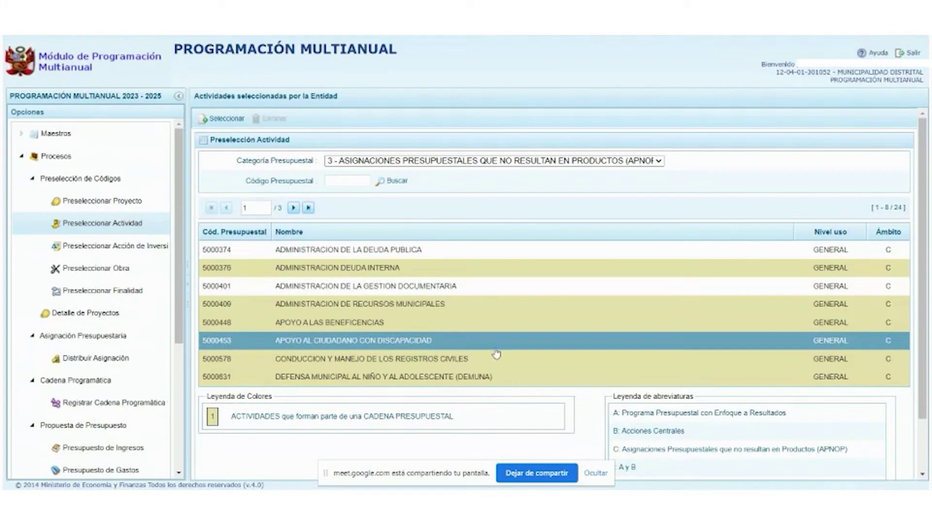
left_click(421, 268)
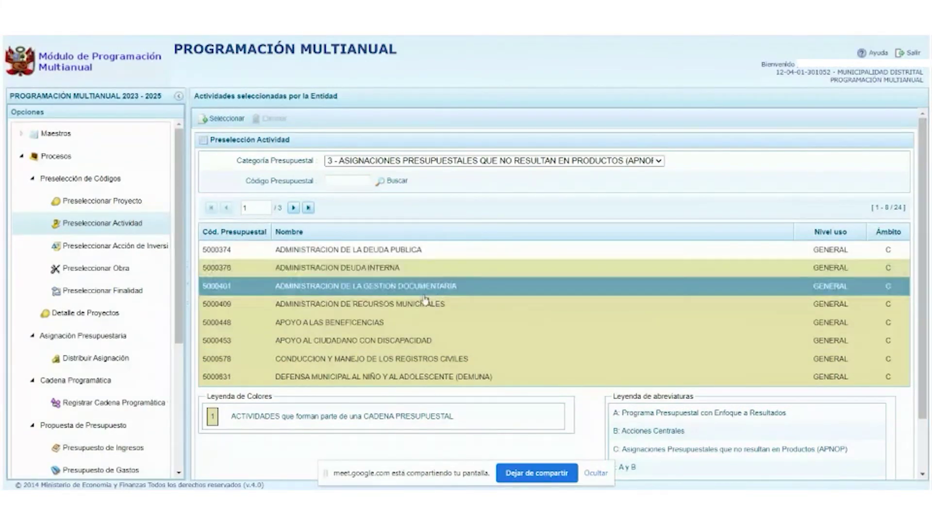
left_click(361, 251)
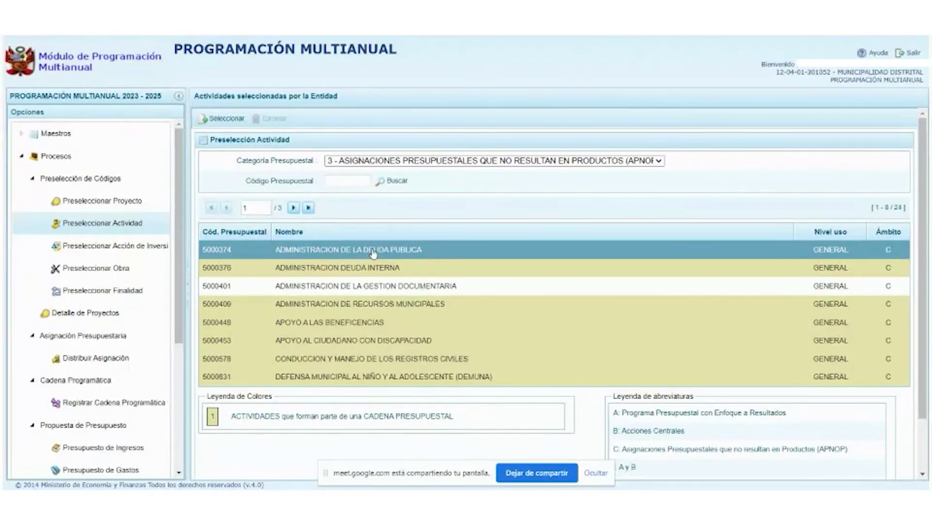
Open Preseleccionar Finalidad and set the budget category to 3 - ASIGNACIONES PRESUPUESTALES QUE NO RESULTAN EN PRODUCTOS (APNOP).
left_click(130, 291)
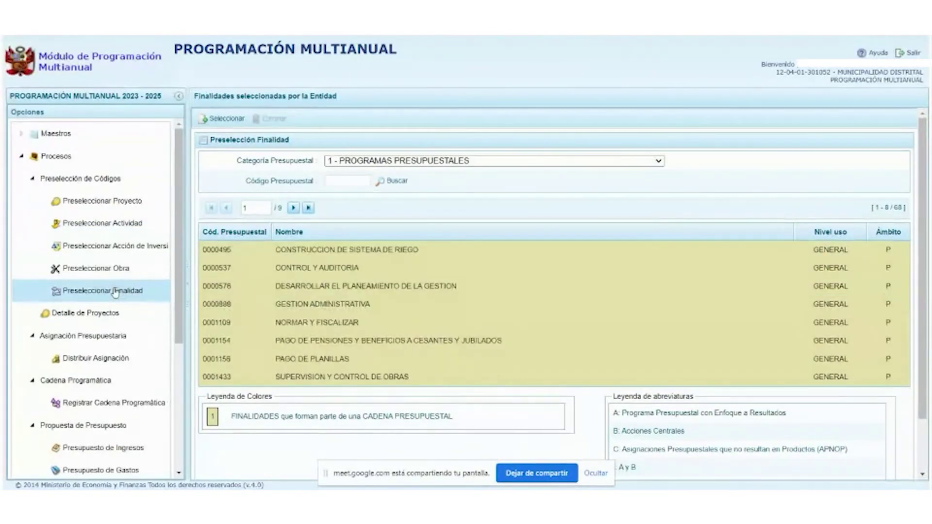
left_click(522, 164)
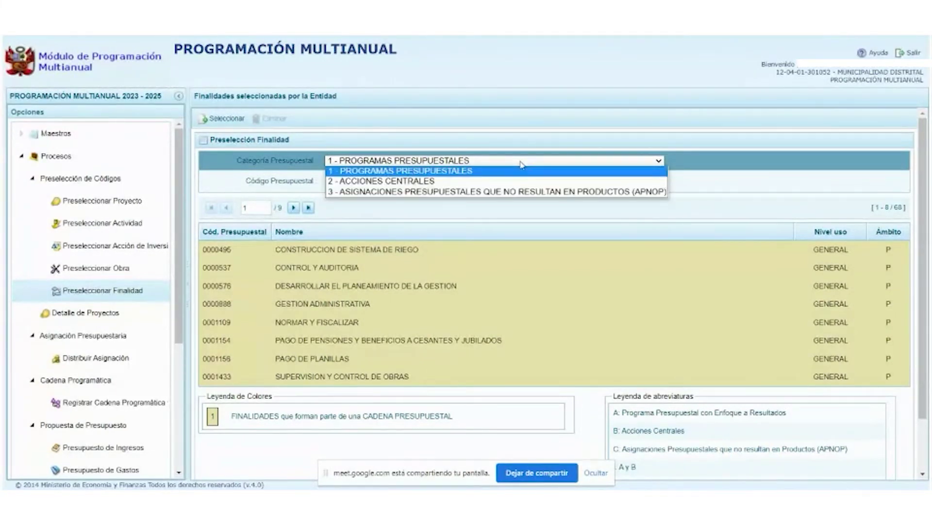
left_click(353, 194)
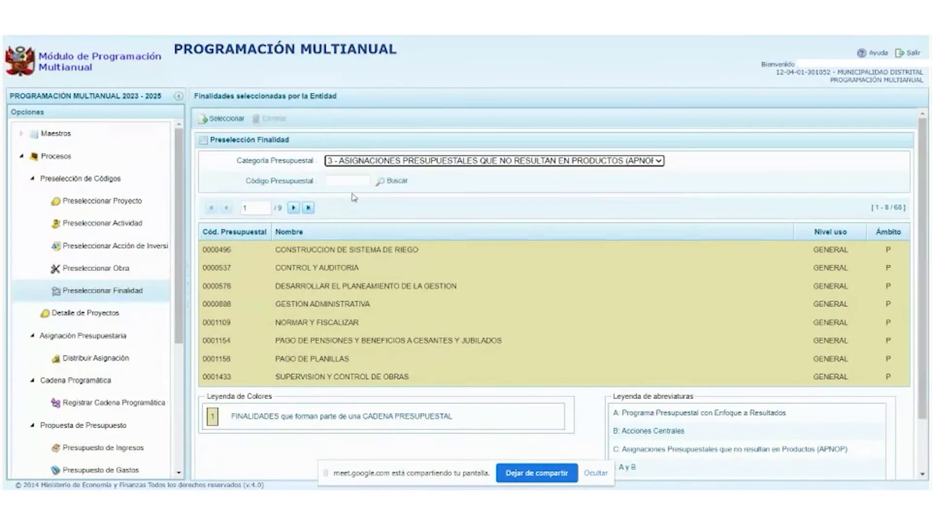
Search the selectable purposes (finalidades) at use level GENERAL for names containing DEUDA.
left_click(224, 119)
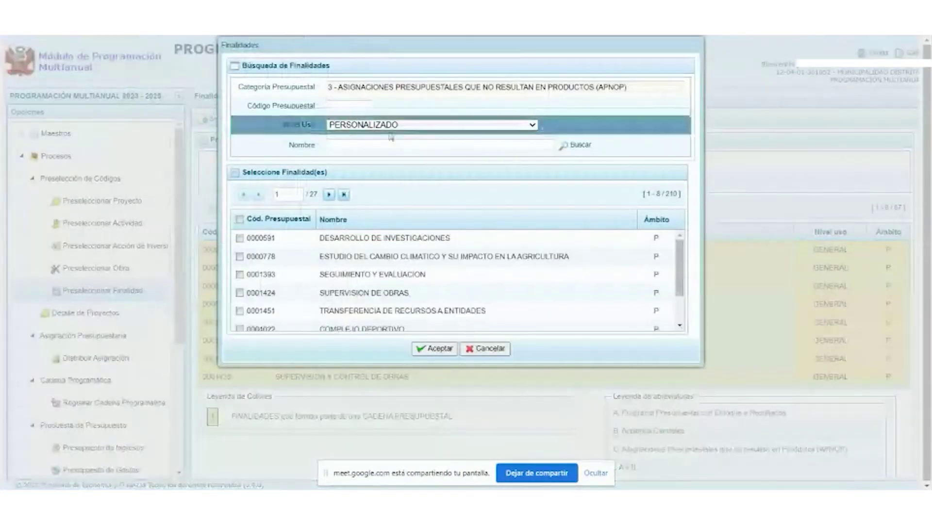
left_click(381, 125)
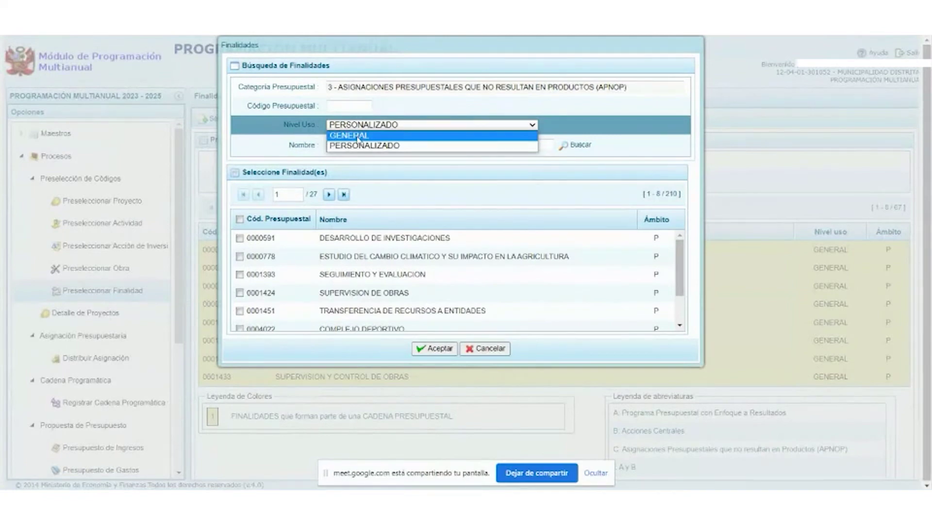
left_click(358, 136)
left_click(372, 145)
type("DEUDA")
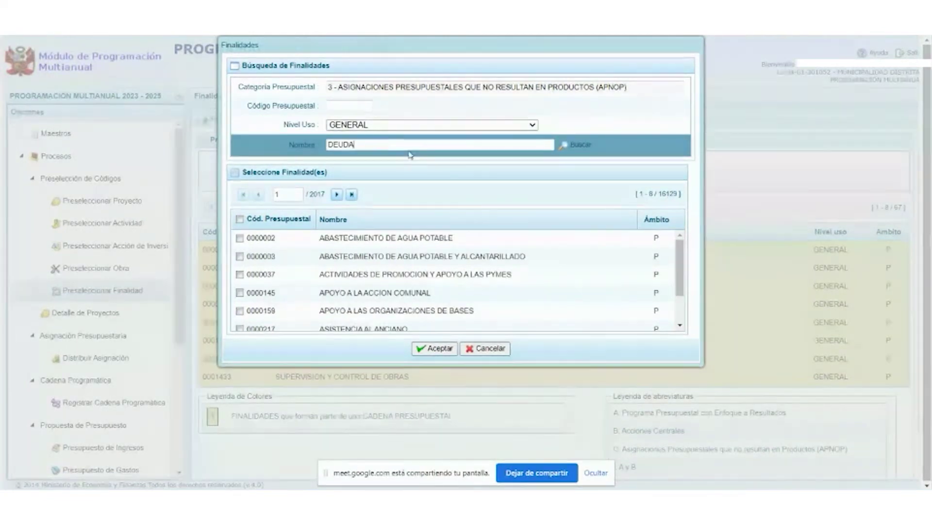
left_click(575, 153)
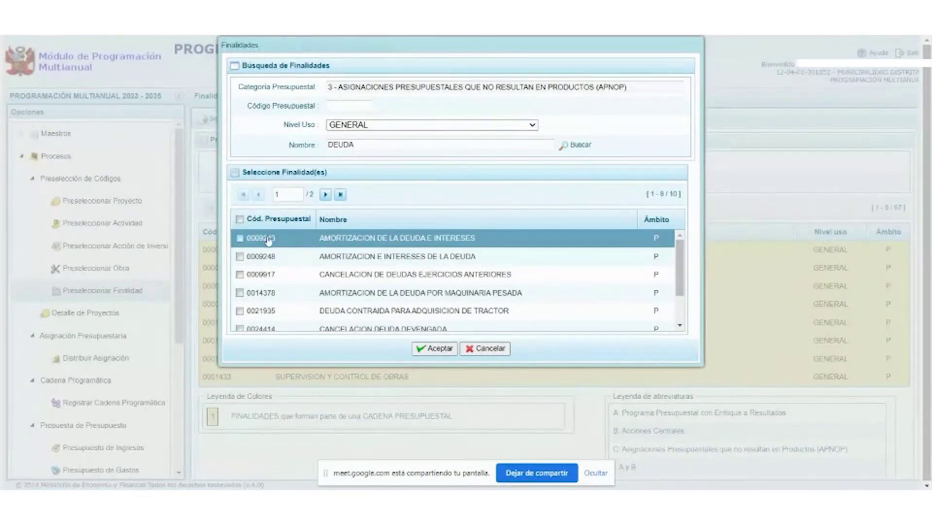
Add the purpose AMORTIZACION DE LA DEUDA E INTERESES to the entity's list and locate it on page 3.
left_click(241, 240)
left_click(432, 350)
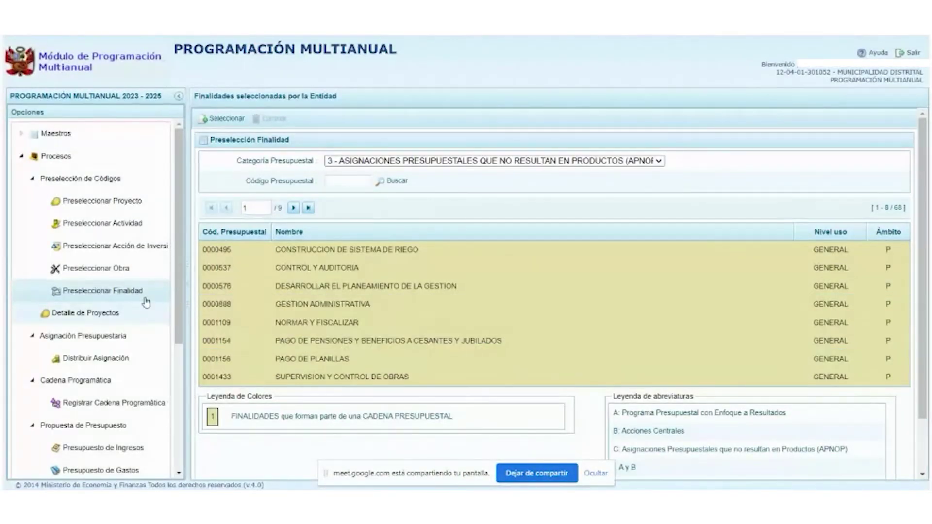
left_click(293, 207)
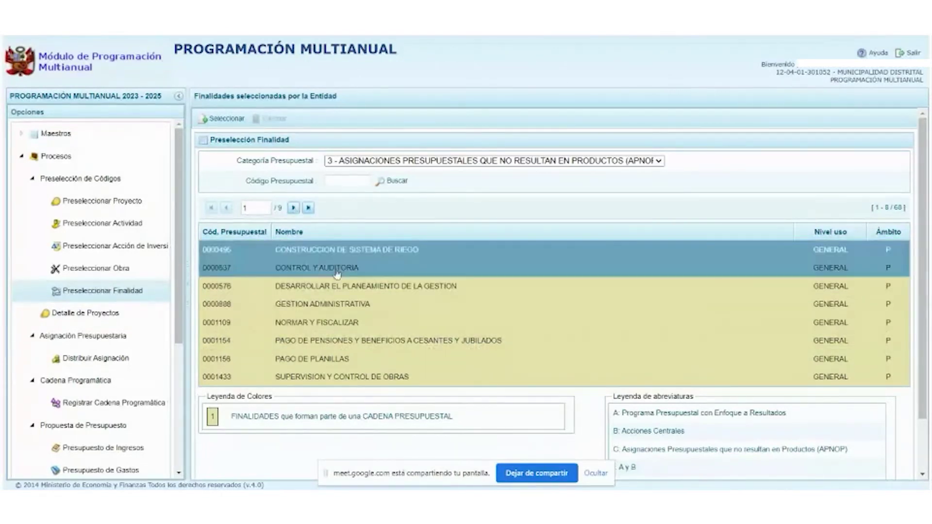
left_click(293, 208)
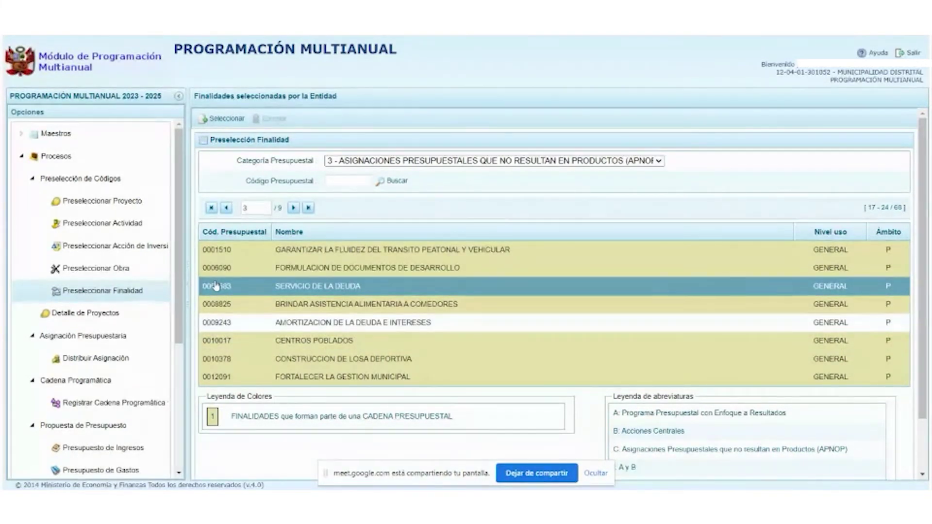
Open Registrar Cadena Programática and filter the chains by budget category 3 - ASIGNACIONES PRESUPUESTALES QUE NO RESULTAN EN PRODUCTOS (APNOP).
left_click(125, 407)
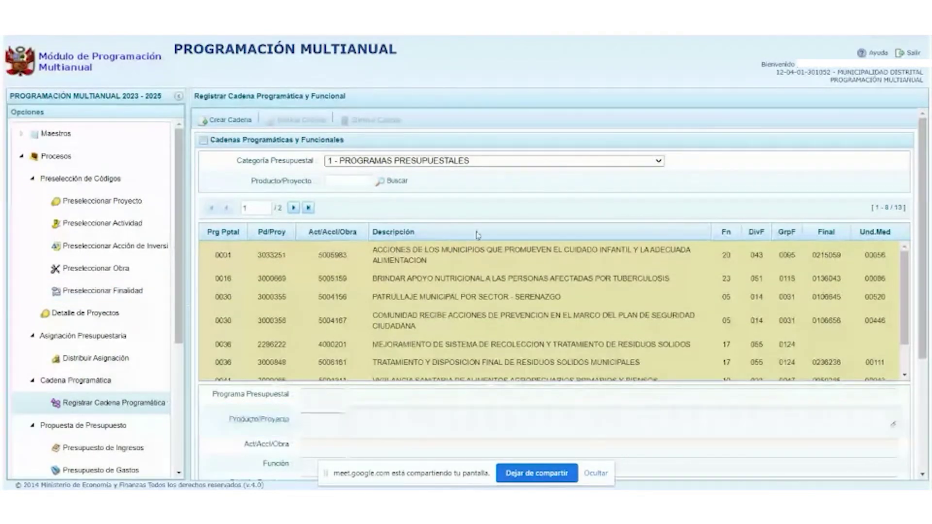
left_click(497, 161)
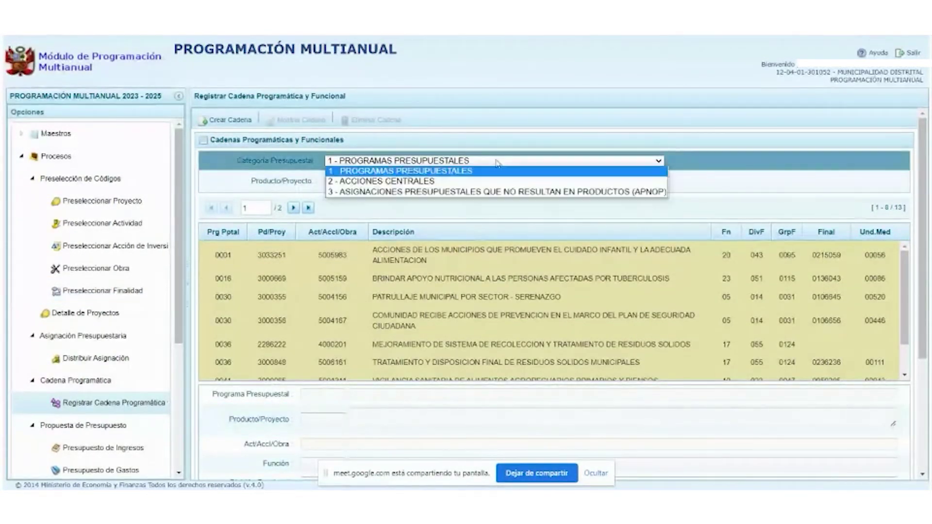
left_click(408, 194)
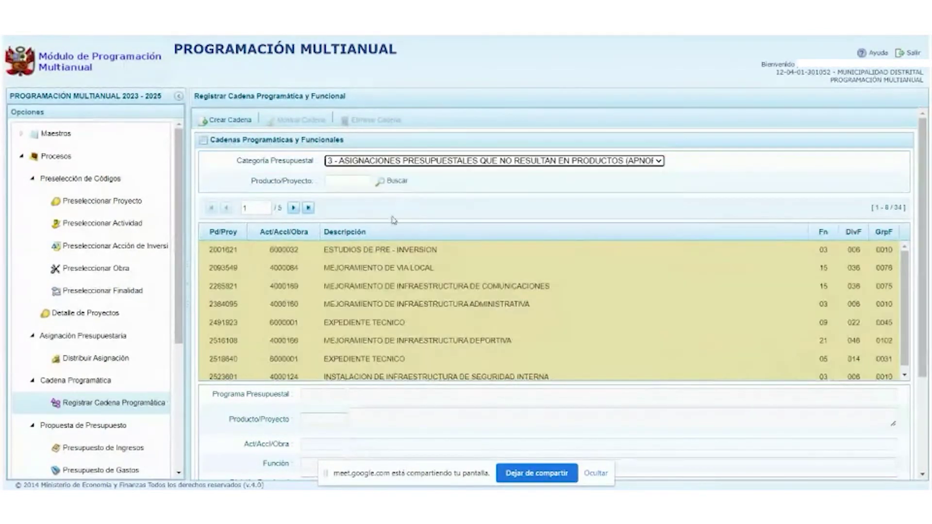
Start creating a new programmatic and functional chain of the predetermined activity type (Actividad Predeterminada).
left_click(224, 121)
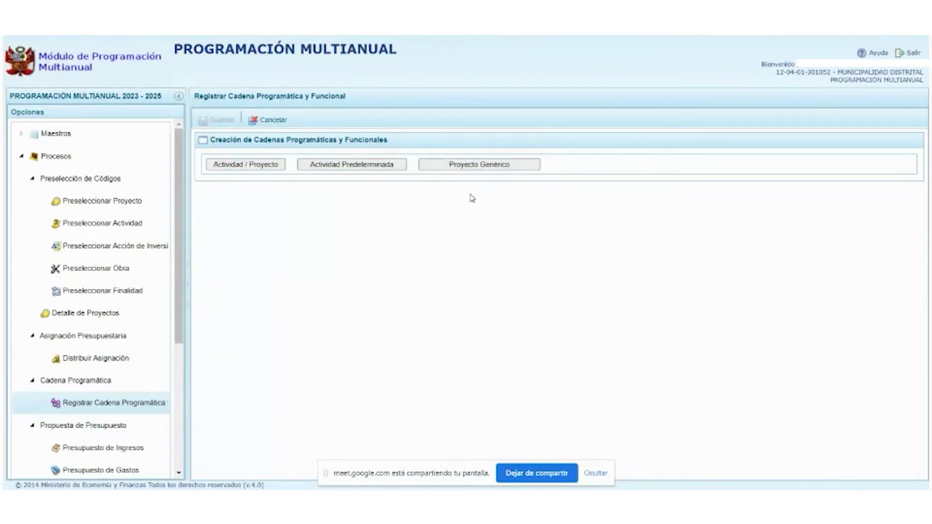
left_click(357, 167)
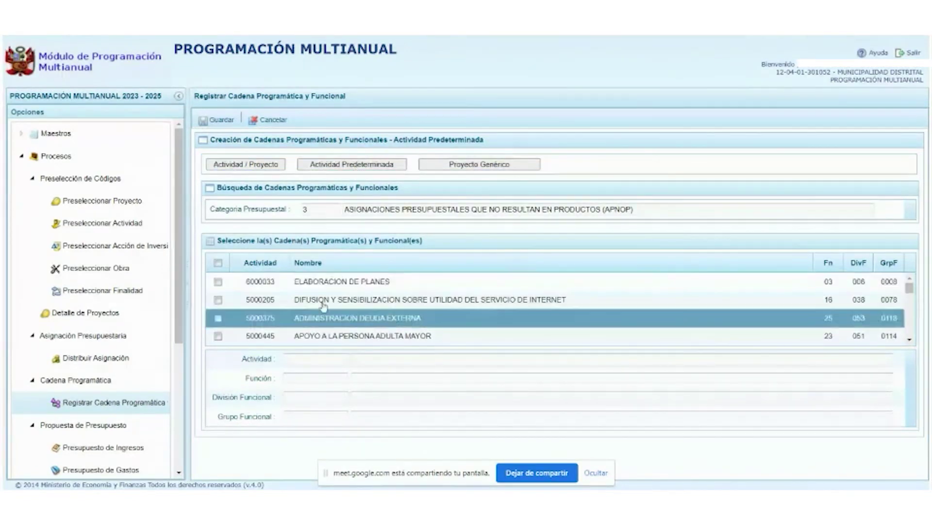
left_click(470, 282)
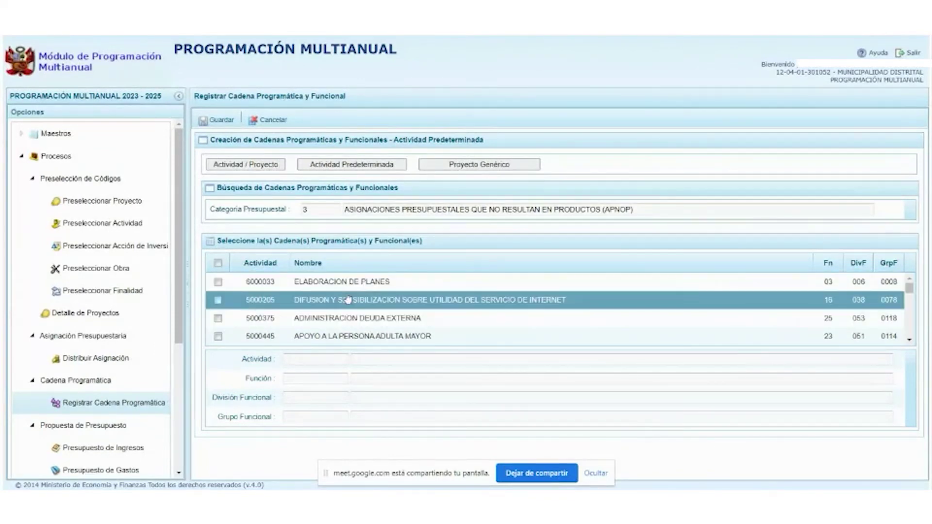
left_click(394, 286)
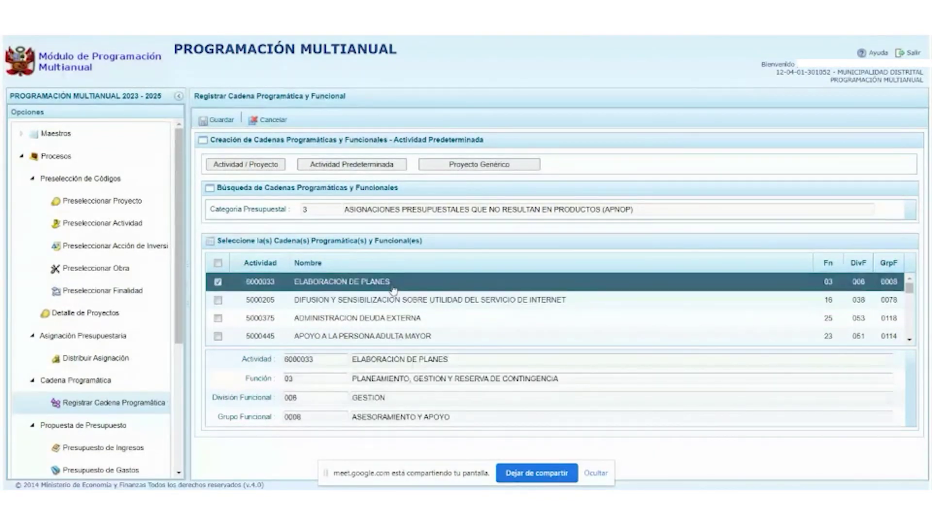
Look through the list of predetermined activities to find the external debt administration activity.
key("Down")
key("Down")
key("Down")
key("Down")
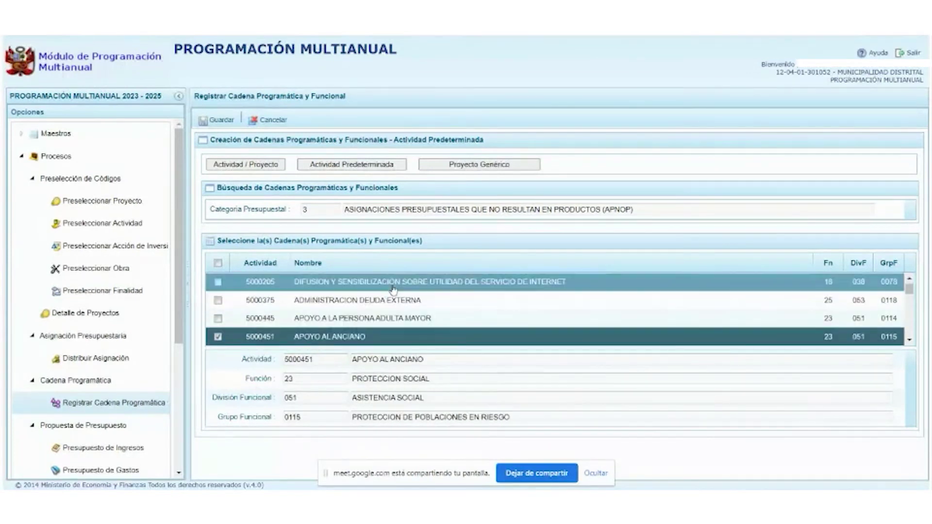
key("Down")
key("Down")
key("Down")
key("Down")
key("Down")
key("Down")
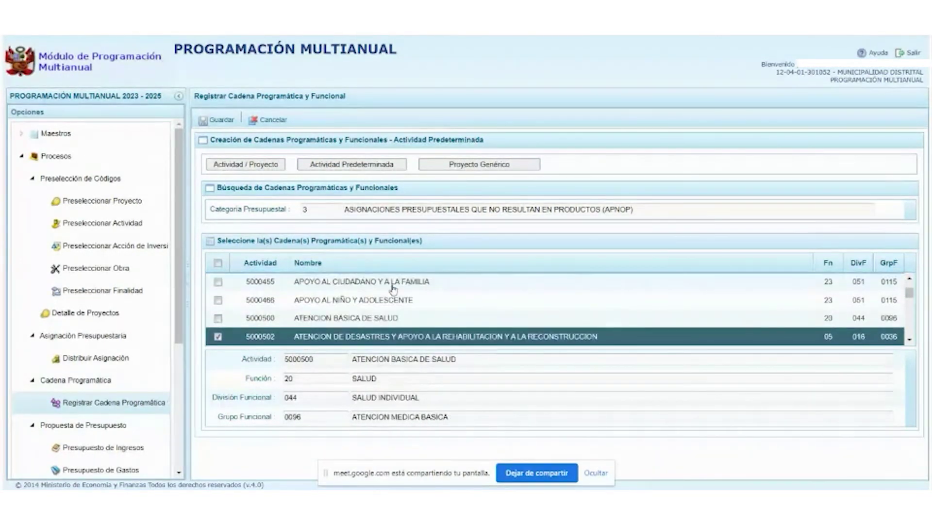
key("Up")
key("Up")
key("Up")
key("Up")
key("Up")
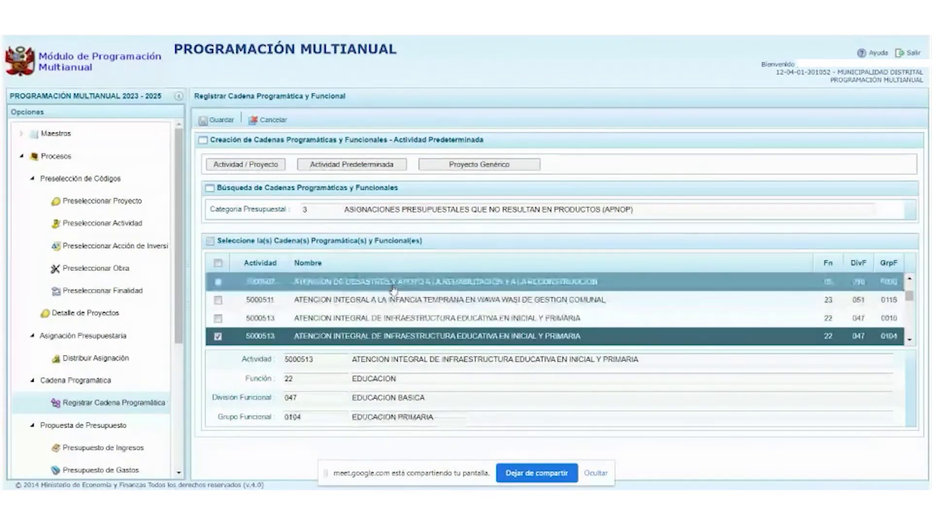
key("Up")
key("Up")
key("Up")
key("Up")
key("Up")
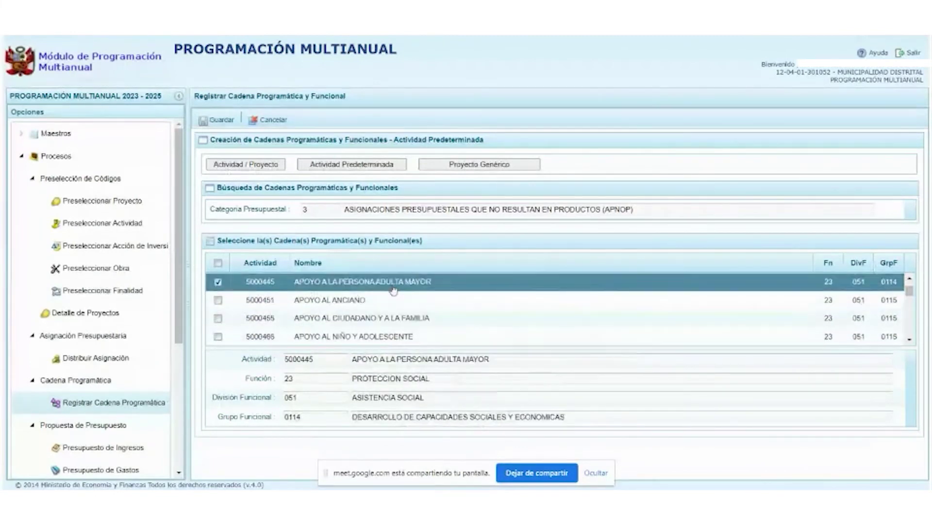
key("Down")
key("Down")
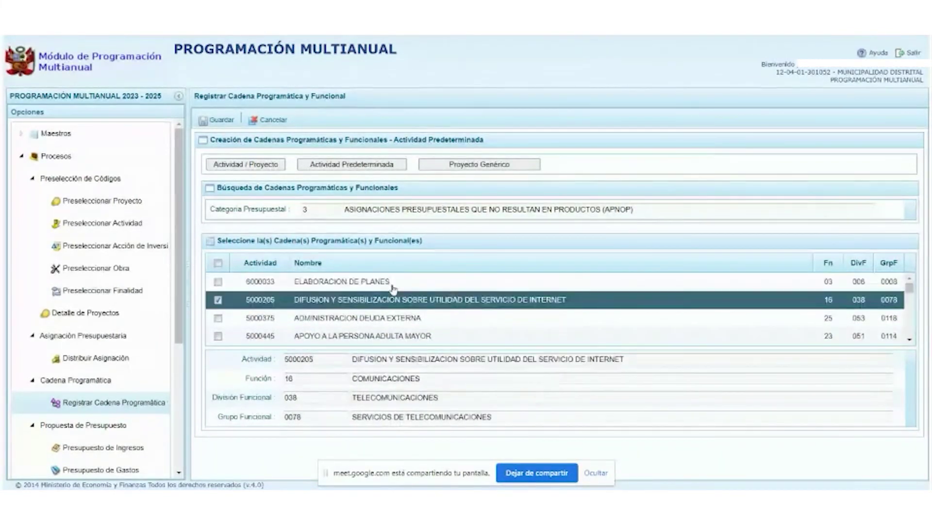
Register the chain for predetermined activity 5000375 ADMINISTRACION DEUDA EXTERNA and save it.
left_click(217, 318)
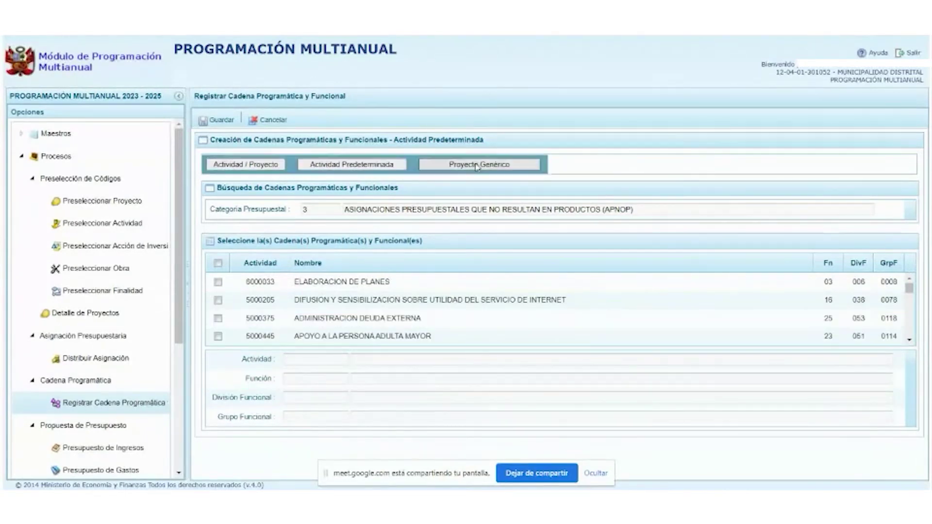
left_click(215, 120)
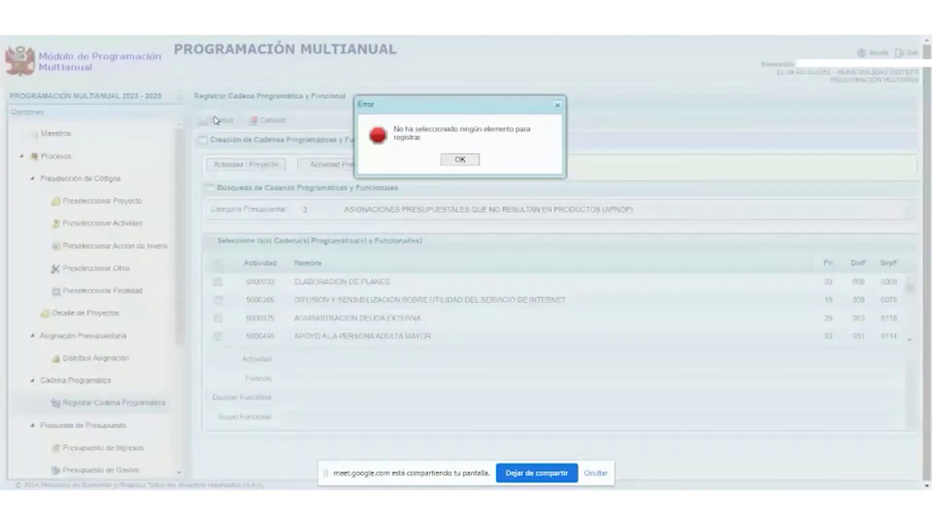
left_click(460, 159)
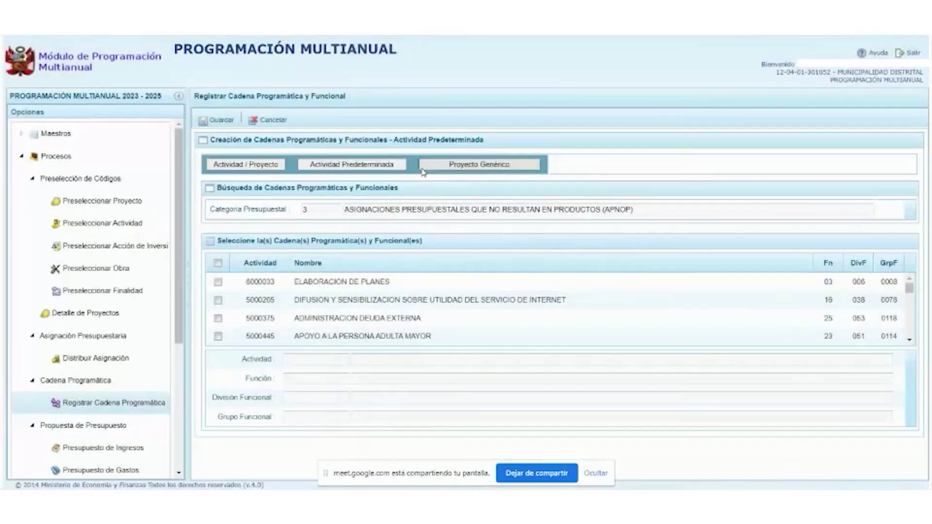
left_click(311, 321)
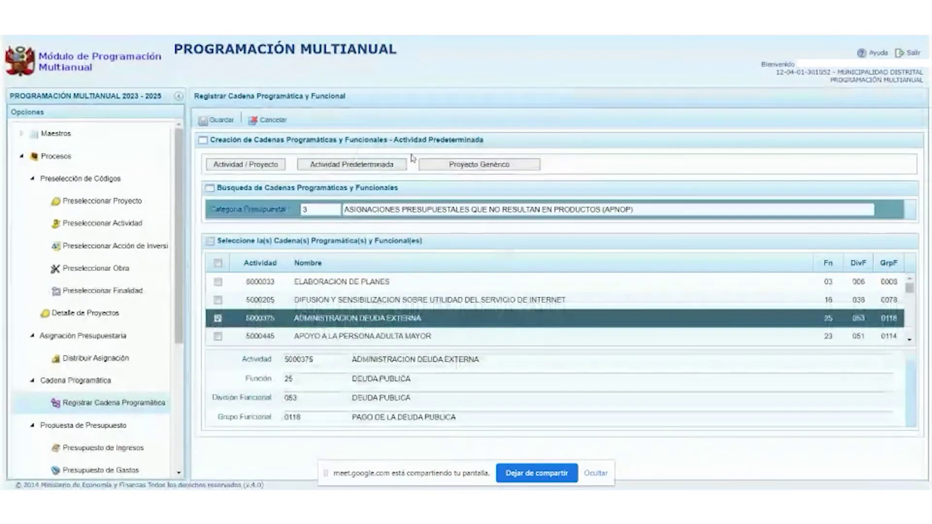
left_click(214, 122)
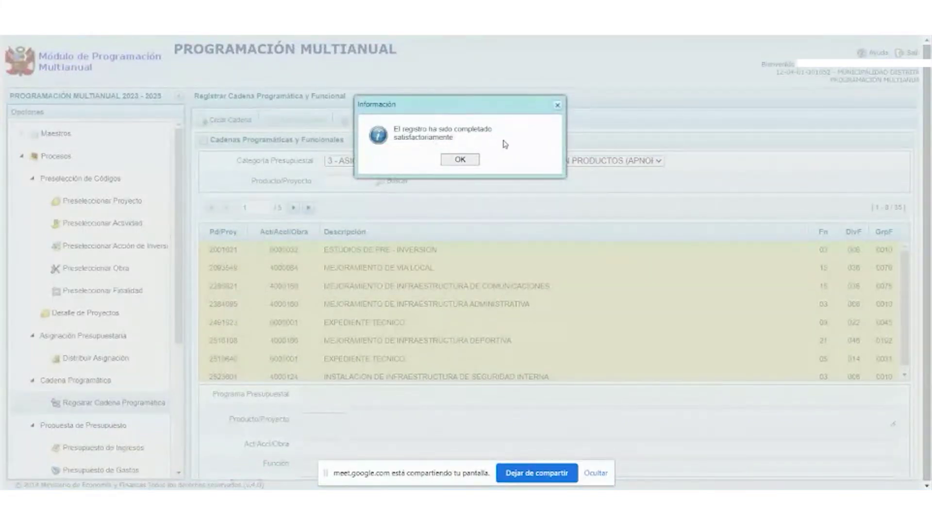
left_click(460, 160)
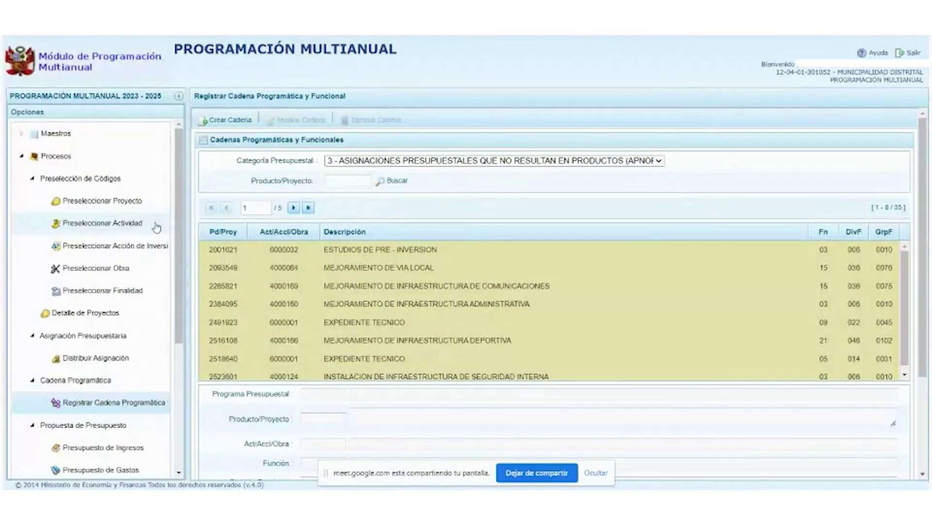
left_click(136, 291)
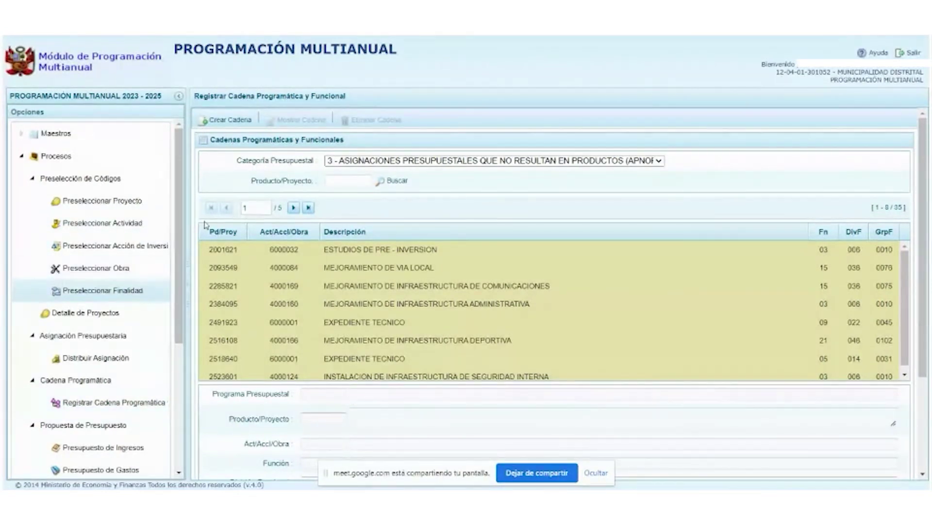
left_click(117, 401)
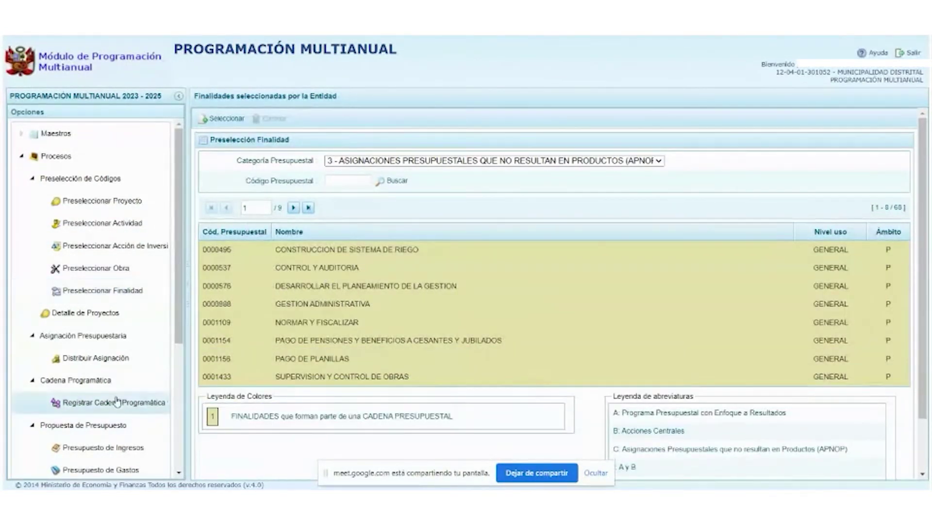
Open Presupuesto de Gastos and filter the expense proposal by budget category 3 - ASIGNACIONES PRESUPUESTALES QUE NO RESULTAN EN PRODUCTOS (APNOP).
scroll(117, 401, "down", 4)
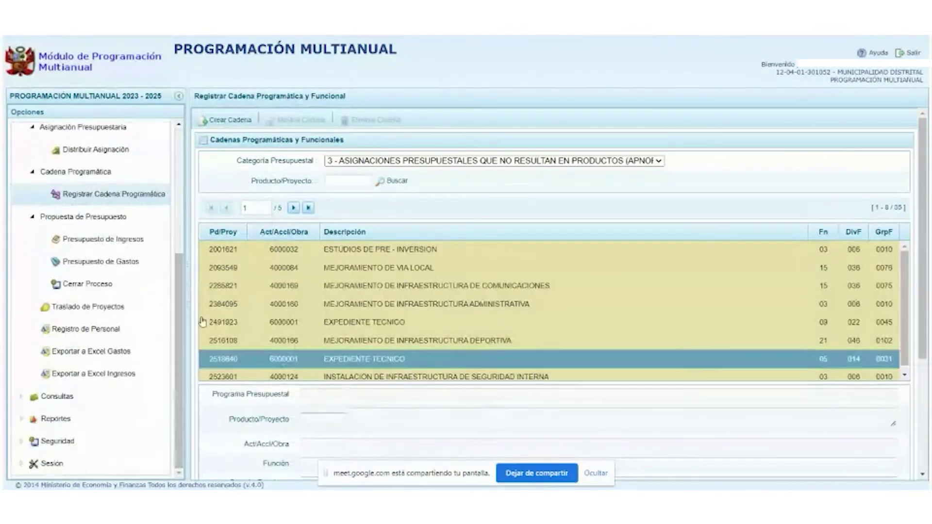
left_click(102, 265)
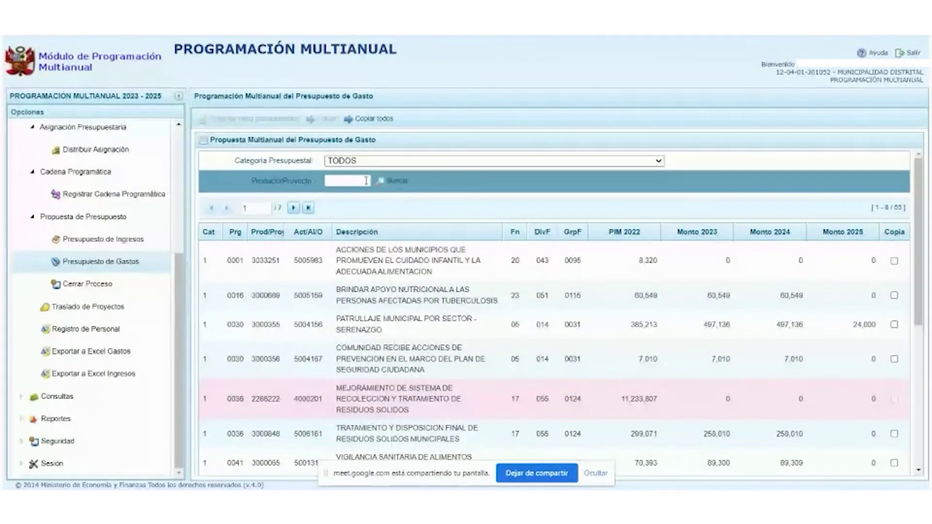
left_click(351, 161)
left_click(348, 203)
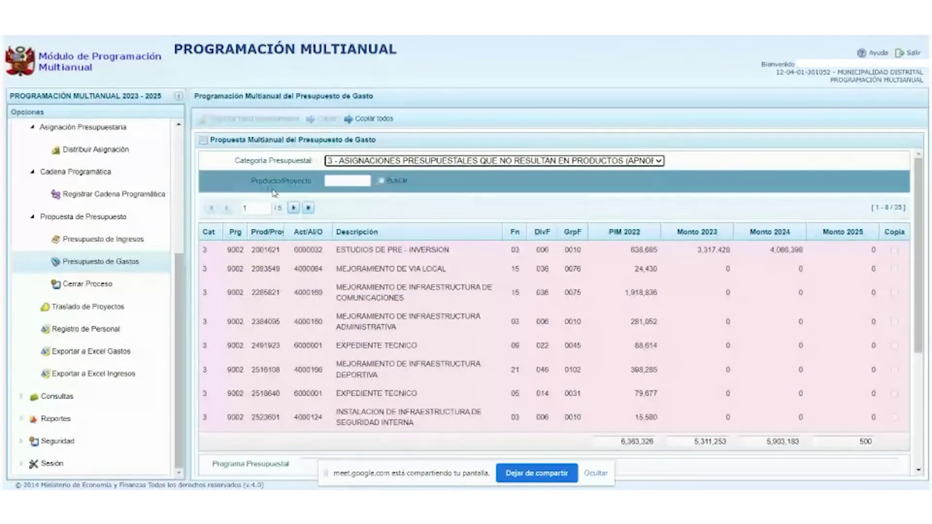
Start a new budget goal (meta presupuestaria) for activity 5000375 ADMINISTRACION DEUDA EXTERNA on page 2 of the chain list.
left_click(293, 209)
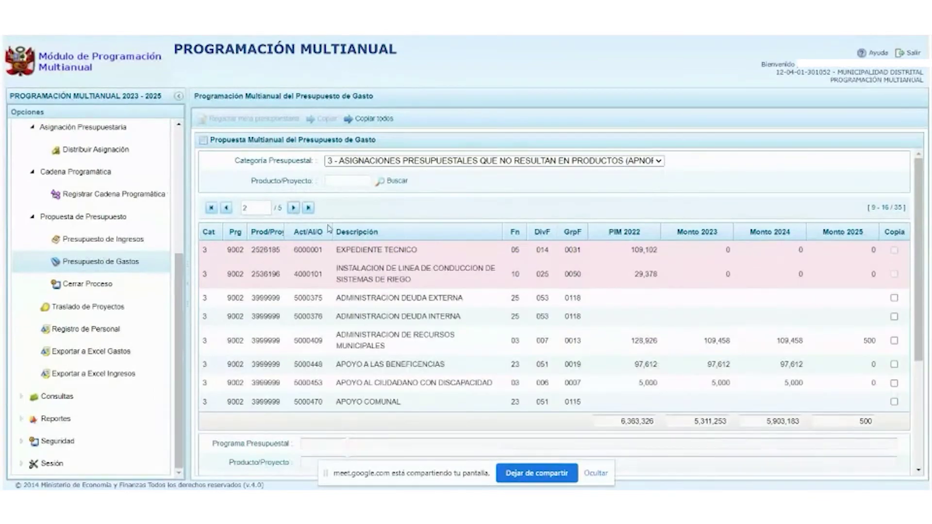
left_click(299, 299)
left_click(300, 300)
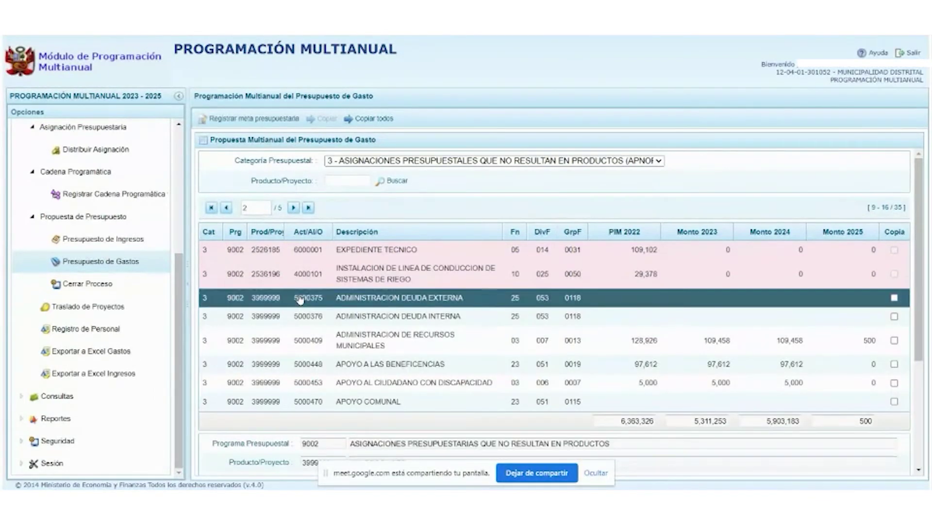
left_click(245, 119)
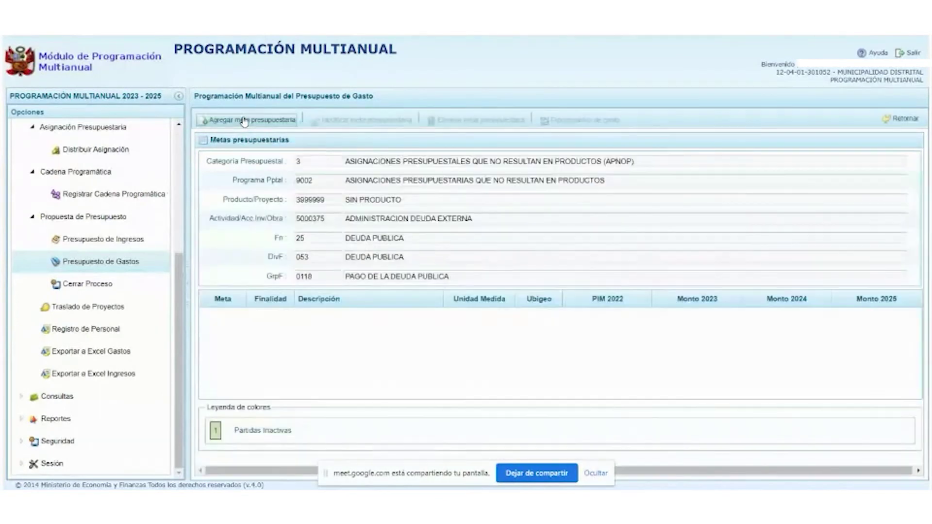
left_click(271, 122)
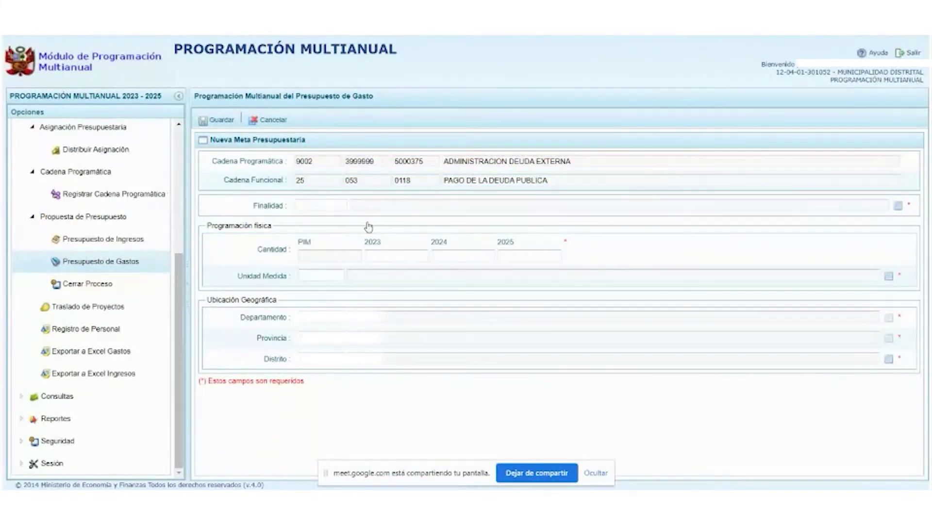
Search the purposes for DEUDA and assign 0007683 SERVICIO DE LA DEUDA as the new goal's Finalidad.
left_click(305, 207)
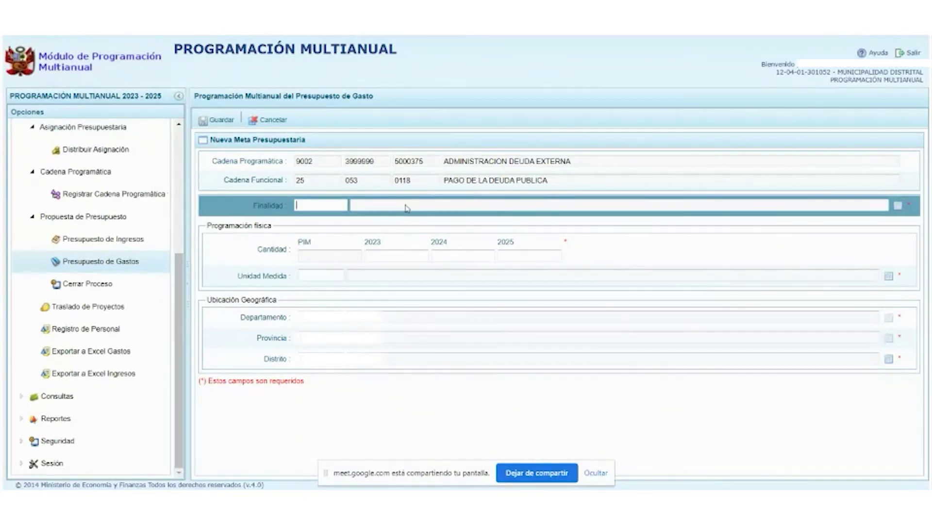
left_click(897, 206)
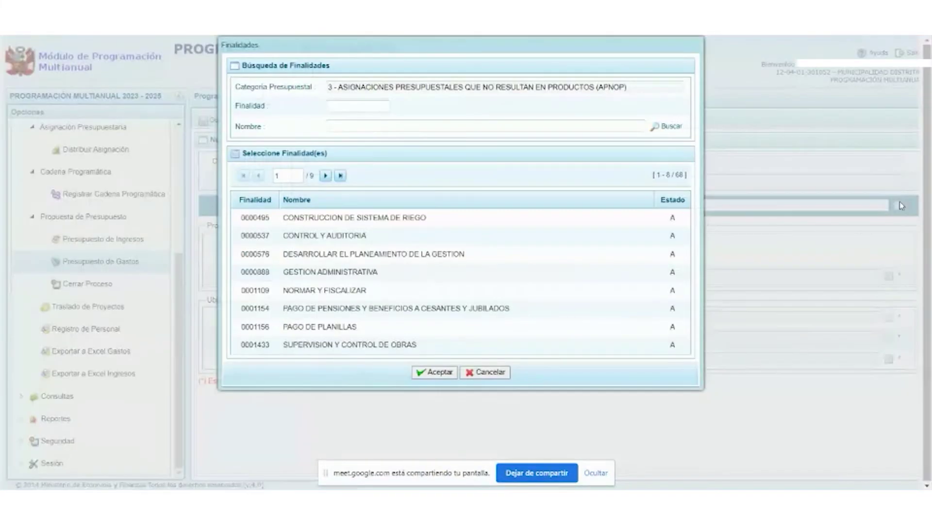
left_click(363, 125)
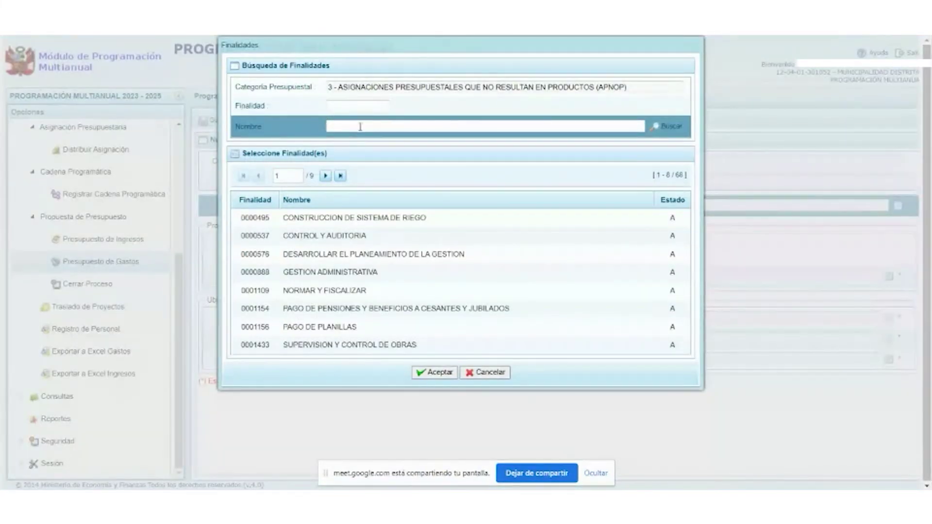
type("DEUDA")
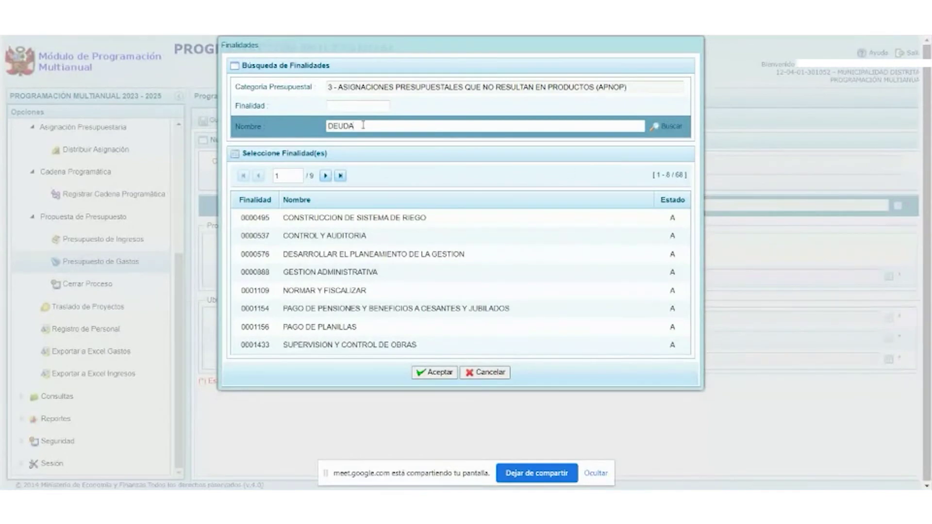
left_click(668, 127)
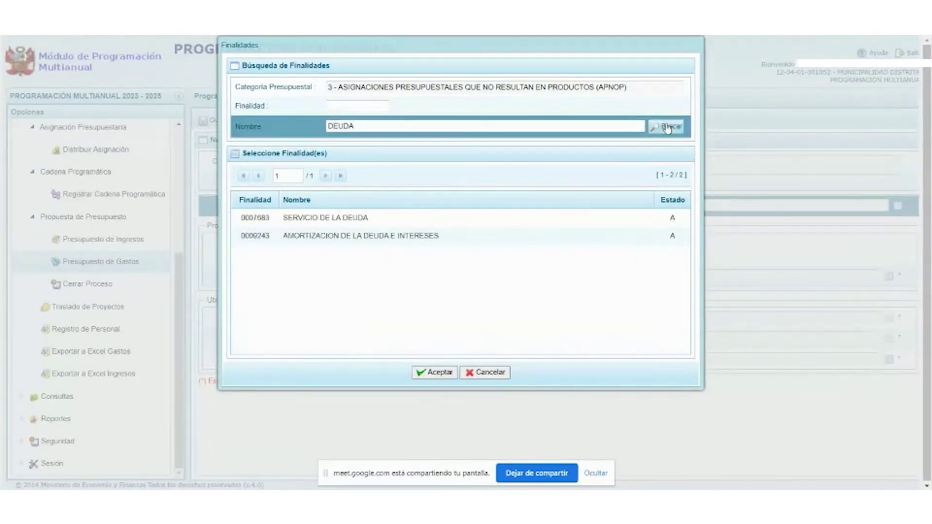
left_click(322, 220)
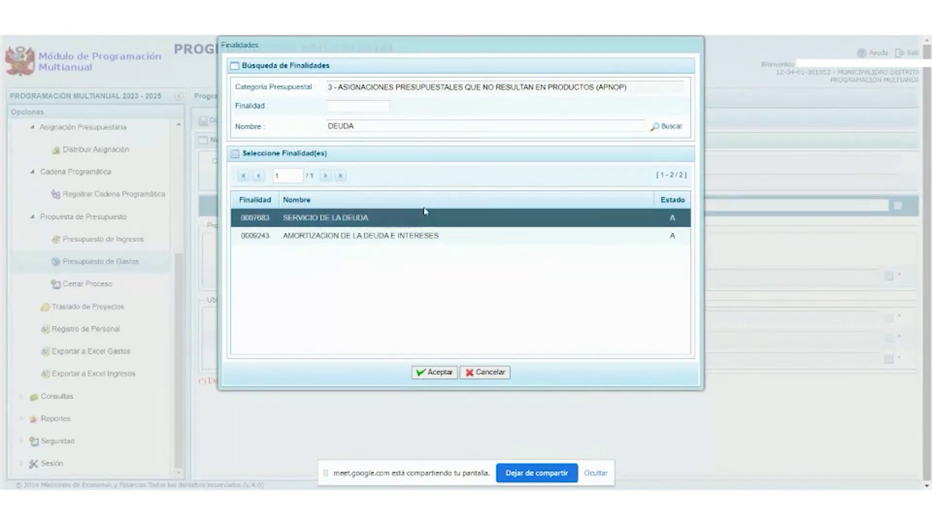
left_click(434, 376)
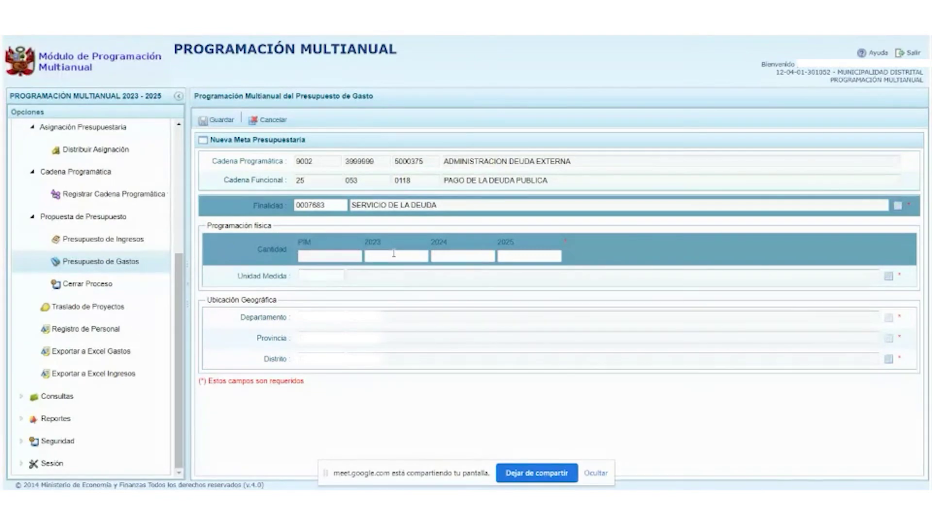
type("0000")
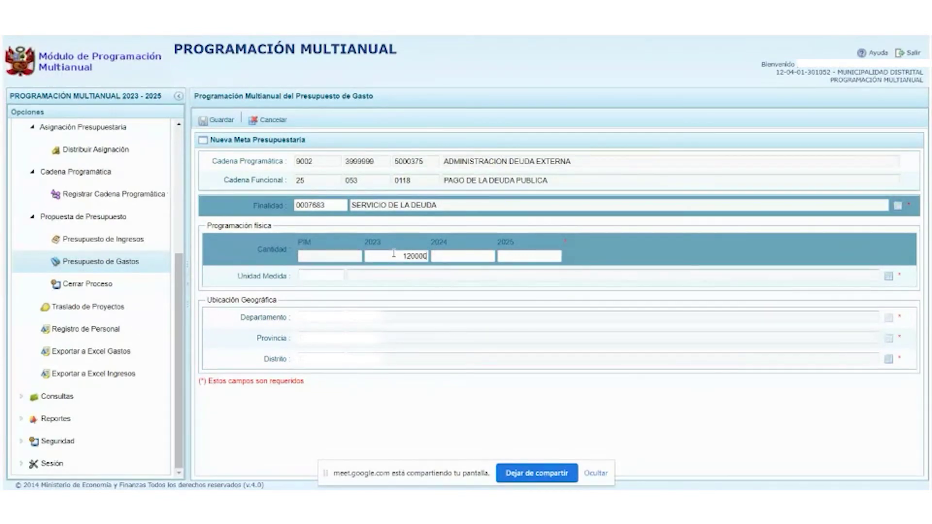
key("Tab")
type("12000")
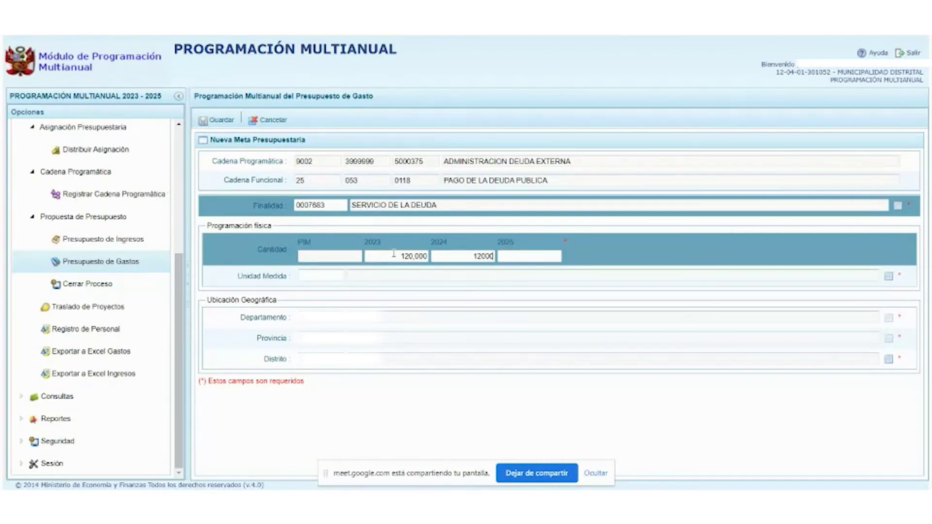
key("Tab")
Set the goal's physical programming quantity to 12 for each of the years 2023, 2024 and 2025.
left_click_drag(402, 255, 442, 256)
type("12")
key("Tab")
type("1")
key("Tab")
type("12")
Search the units of measure for CUOTA, assign 026 CUOTA as the goal's Unidad Medida, and save the new budget goal.
left_click(308, 277)
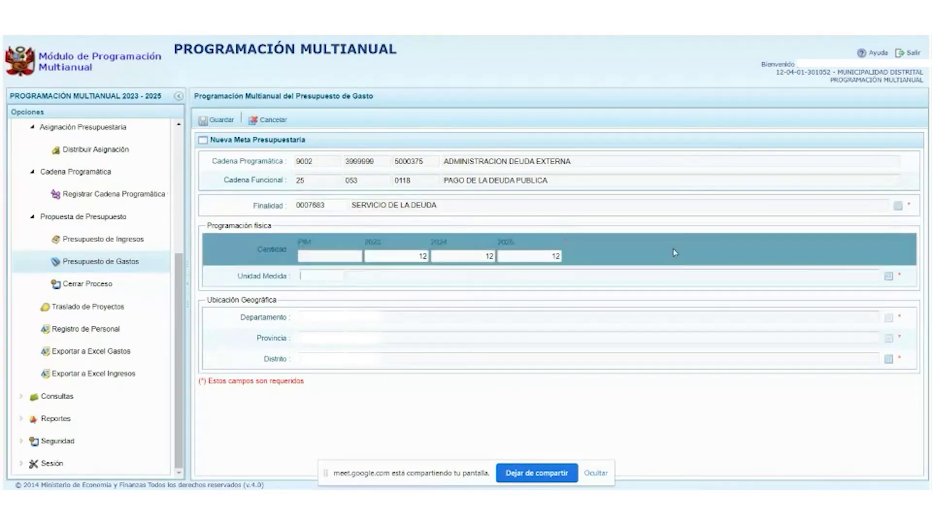
left_click(889, 277)
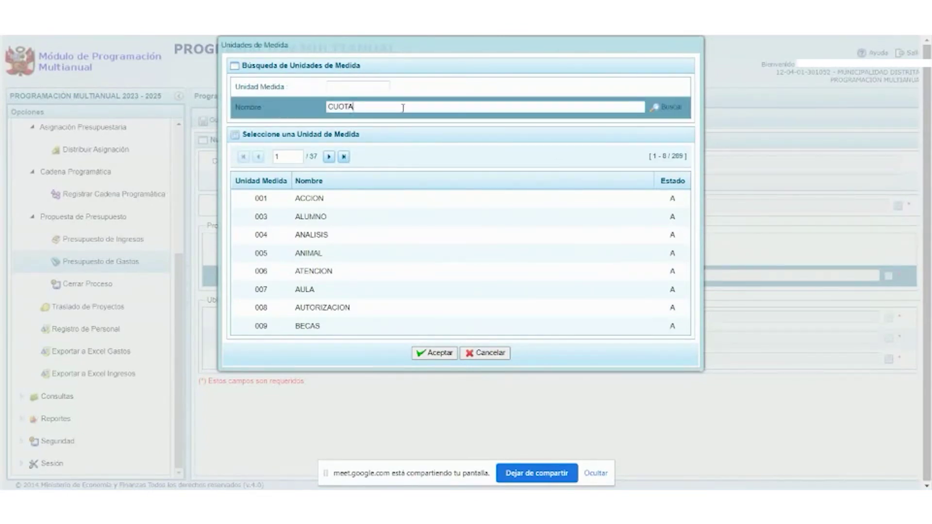
left_click(669, 108)
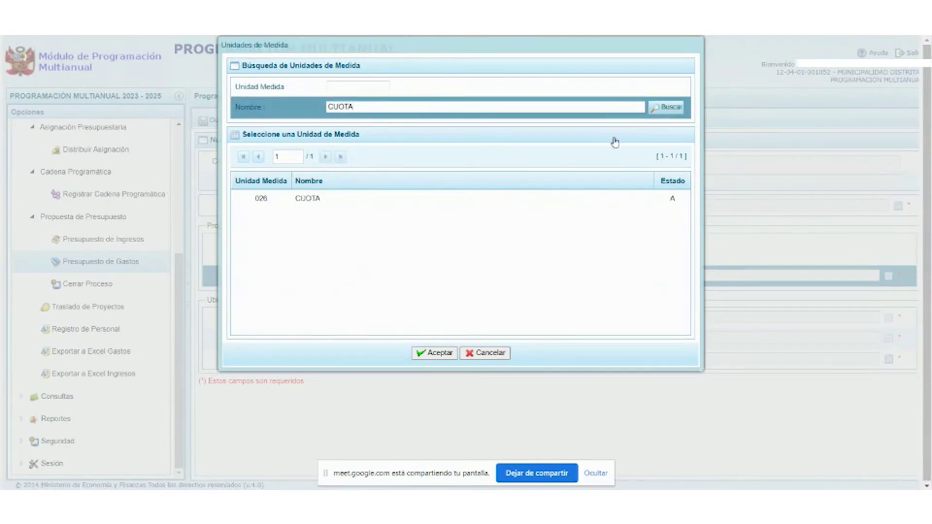
left_click(315, 199)
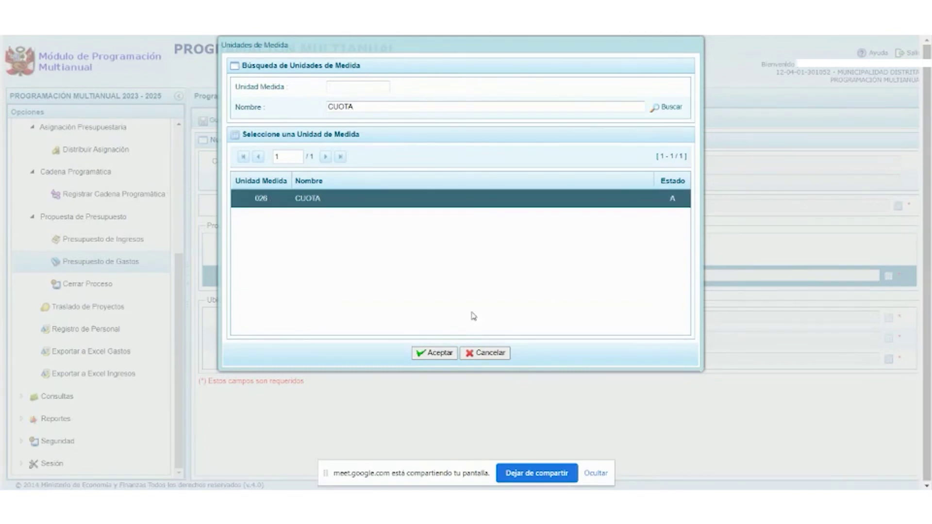
left_click(440, 354)
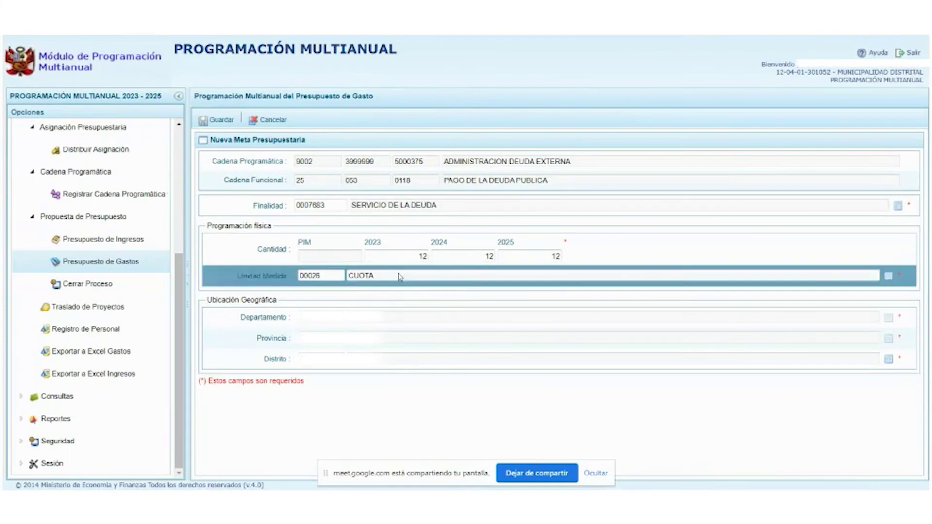
left_click(221, 122)
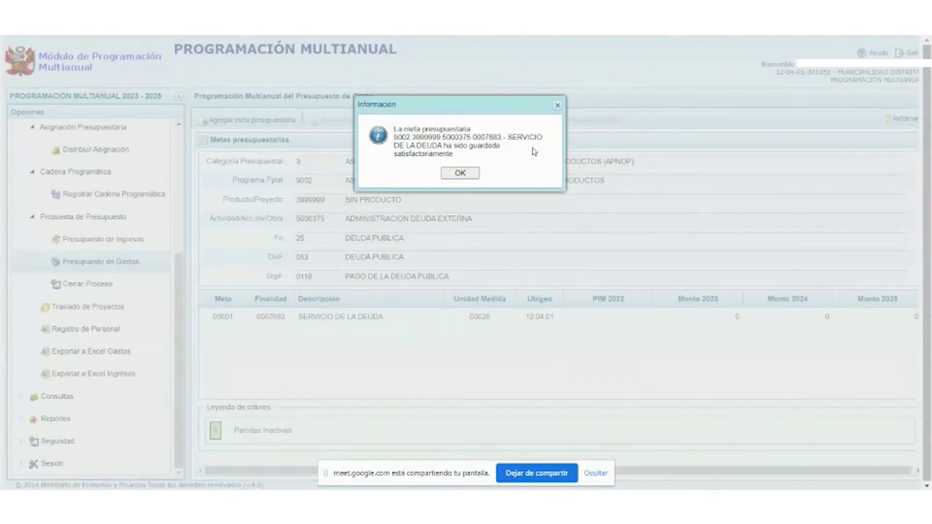
left_click(460, 173)
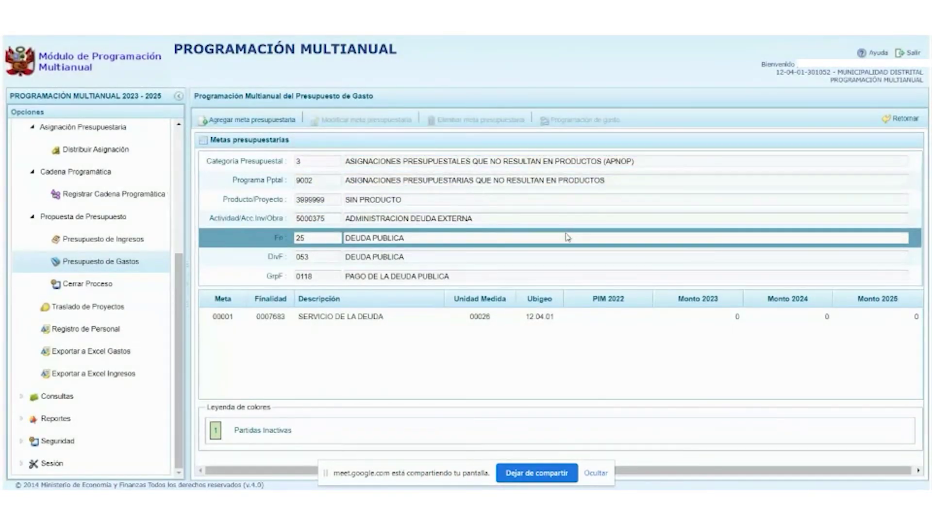
Open the expense programming of the SERVICIO DE LA DEUDA goal and start adding an expense classifier.
left_click(314, 319)
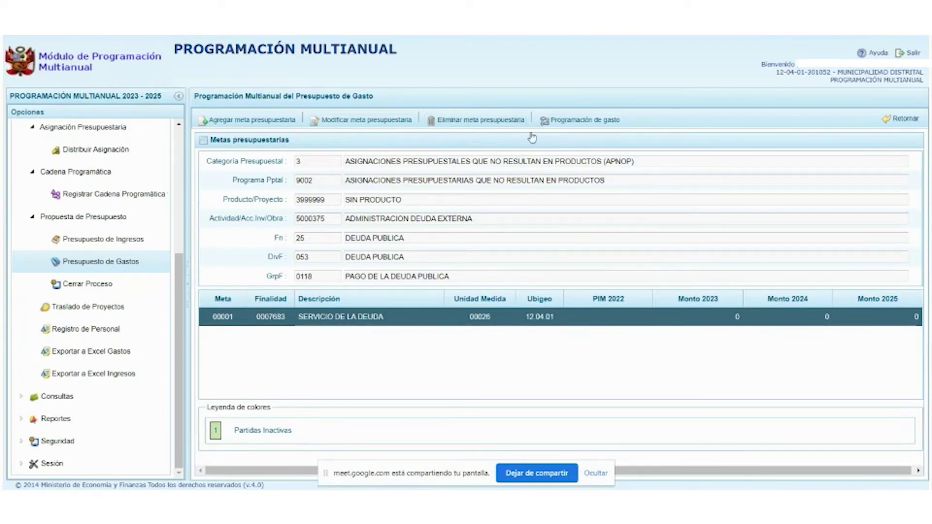
left_click(584, 122)
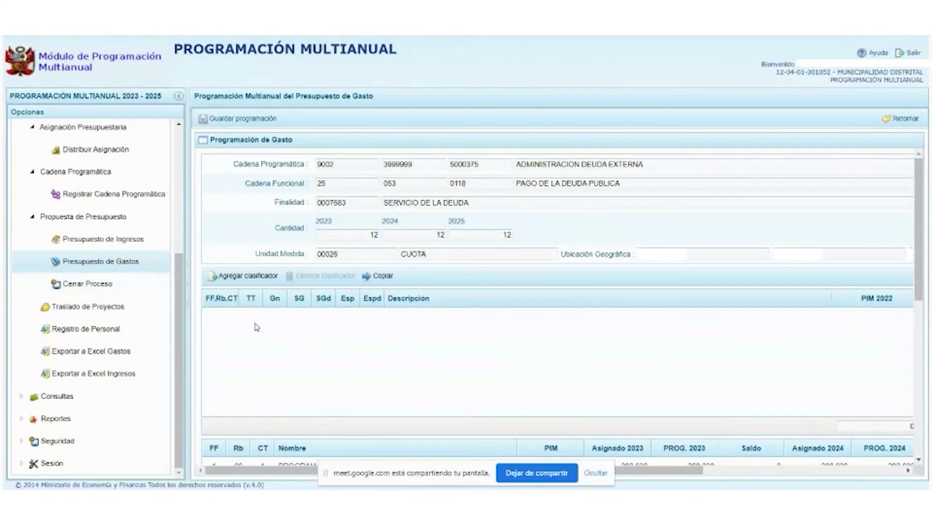
left_click(242, 280)
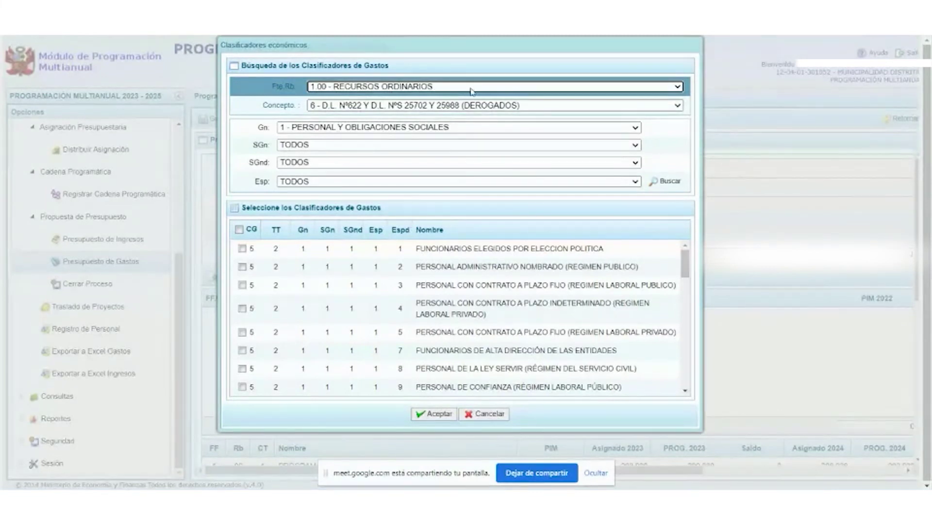
Filter the expense classifiers by funding source 5.07 - FONDO DE COMPENSACION MUNICIPAL and generic 8 - SERVICIO DE LA DEUDA PUBLICA.
left_click(677, 88)
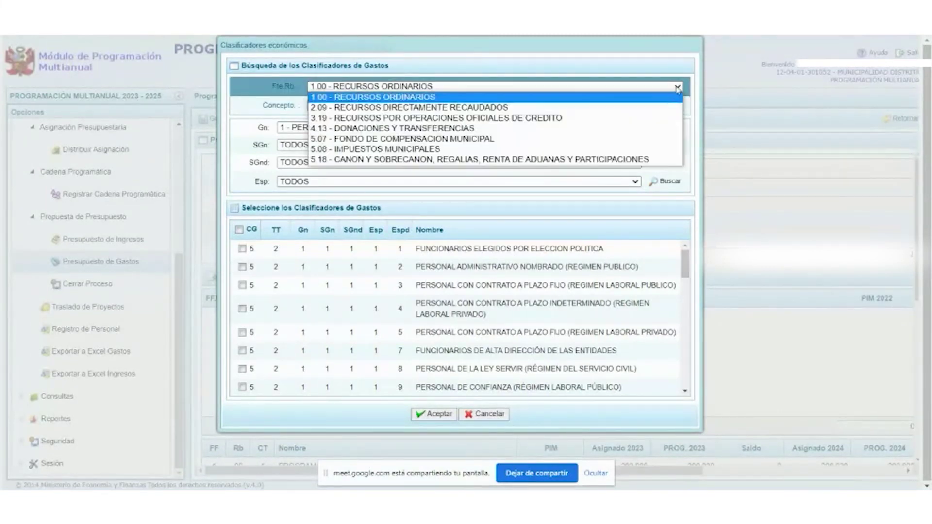
left_click(431, 142)
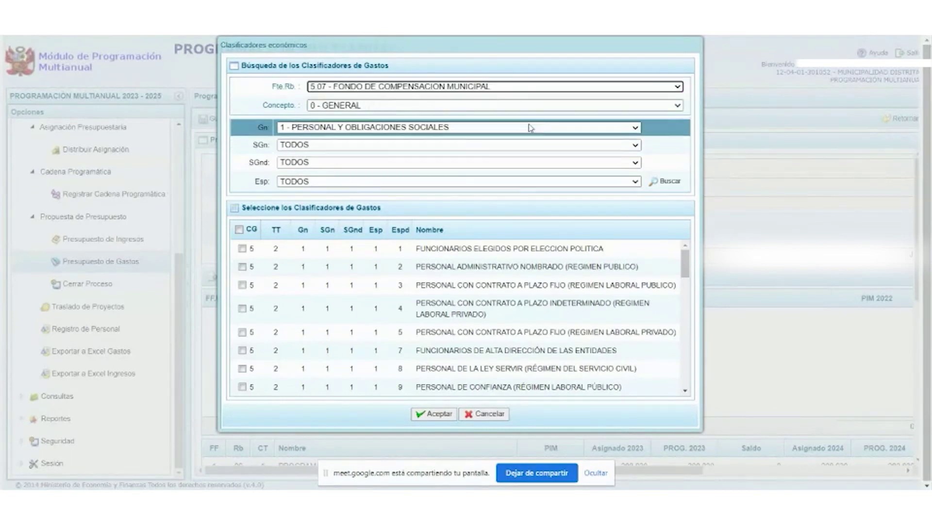
left_click(354, 129)
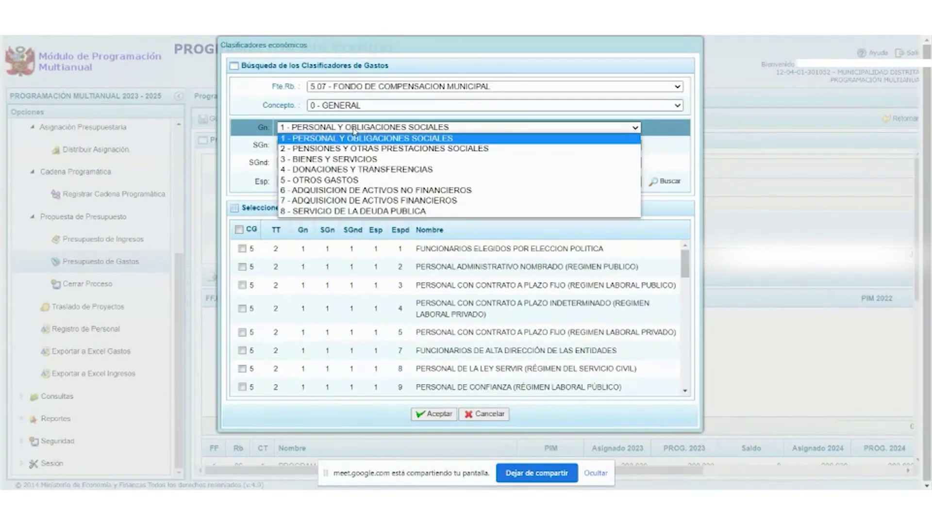
left_click(370, 212)
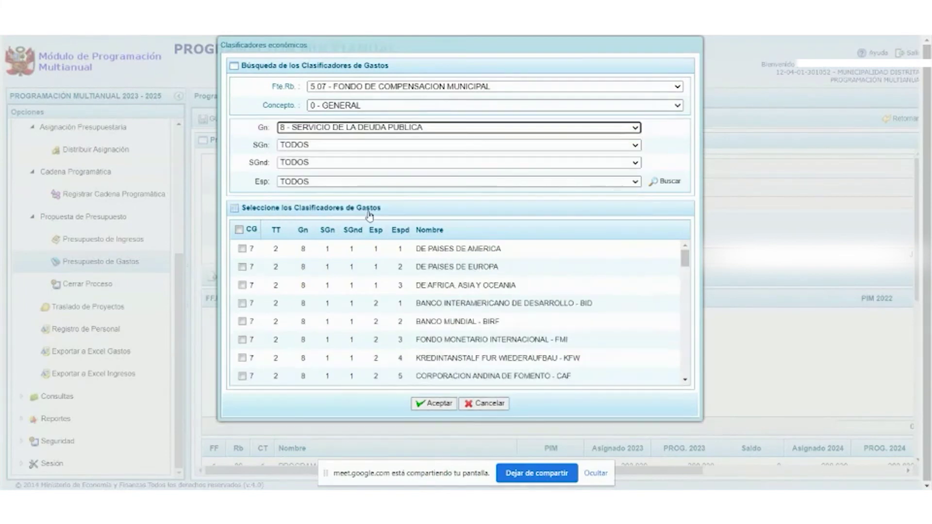
Narrow the classifiers to 1 - AMORTIZACION DE LA DEUDA, 2 - AMORTIZACION DE DEUDA INTERNA and 1 - DE UNIDADES DE GOBIERNO.
left_click(359, 145)
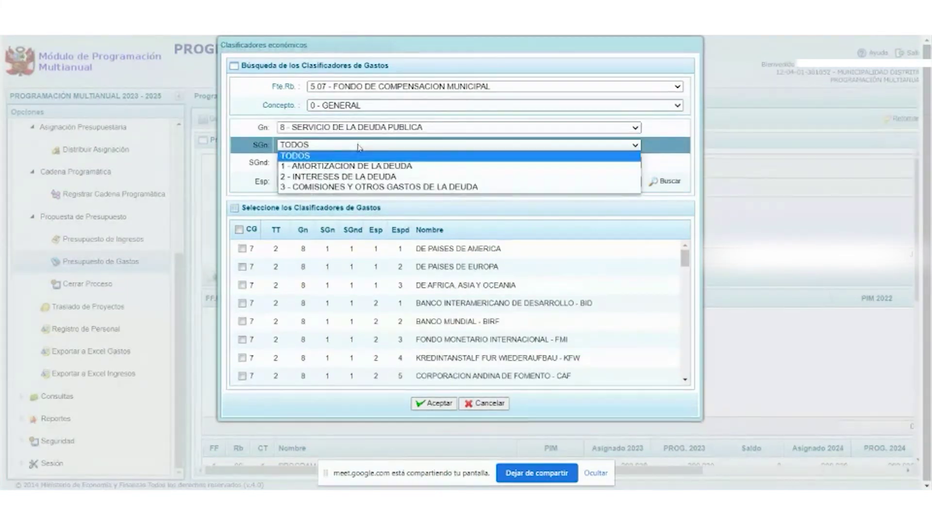
left_click(378, 168)
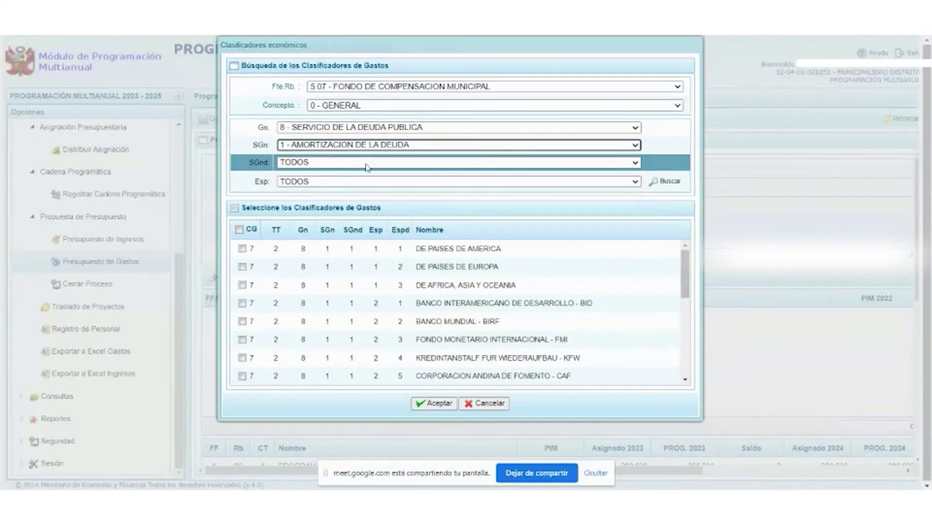
left_click(368, 167)
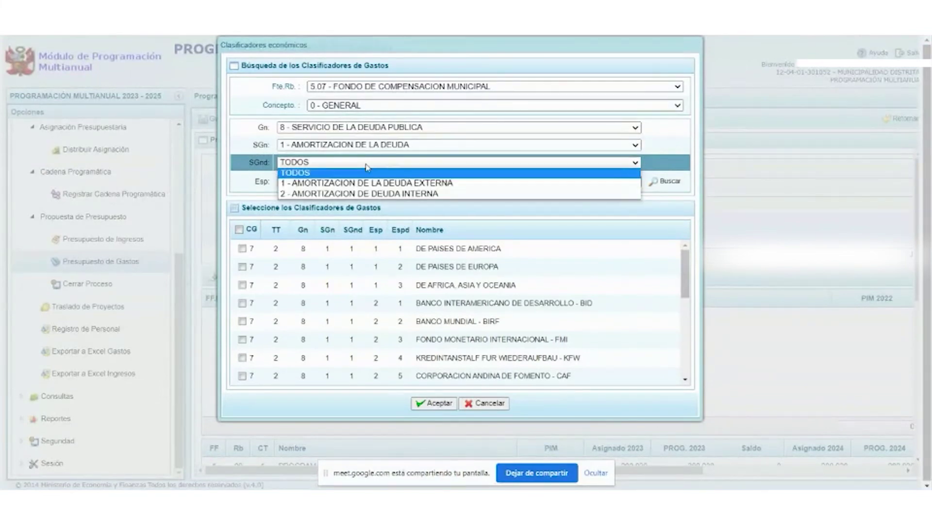
left_click(411, 194)
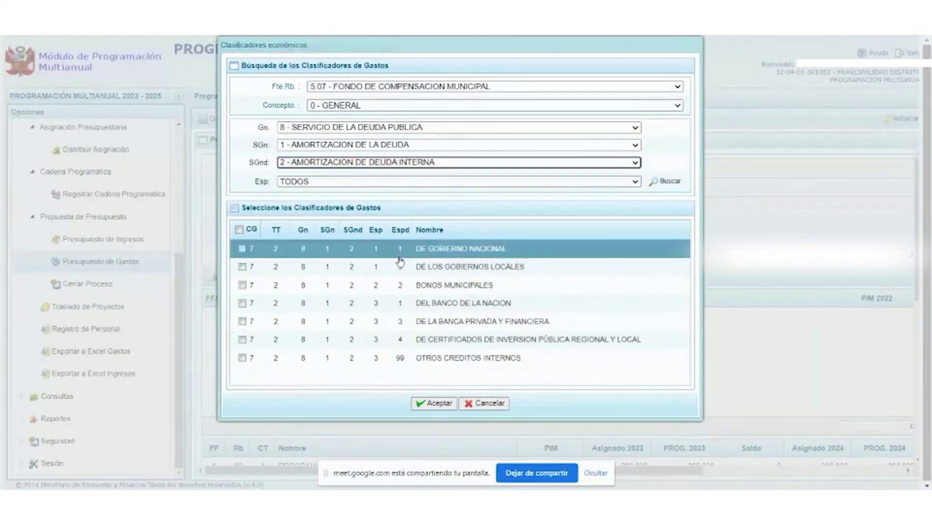
left_click(317, 182)
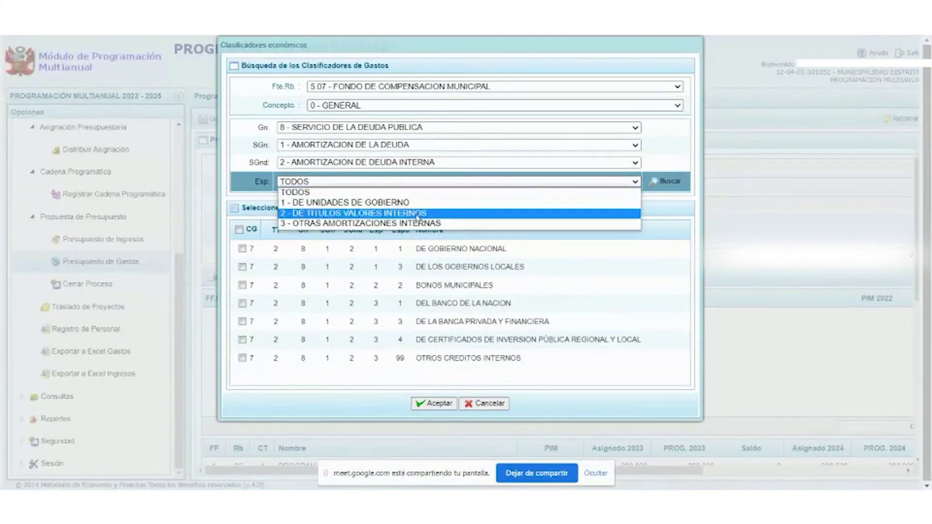
left_click(349, 203)
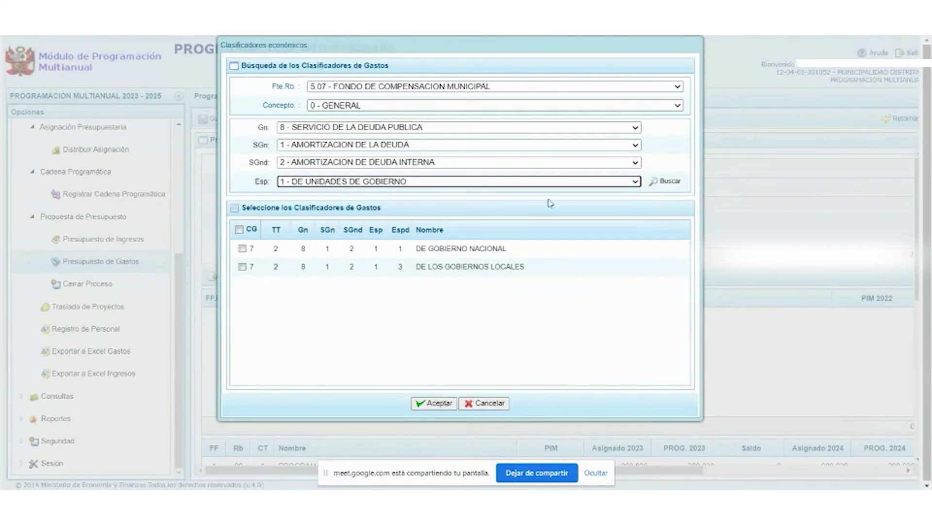
Add only the classifier DE LOS GOBIERNOS LOCALES to the goal's expense programming.
left_click(477, 249)
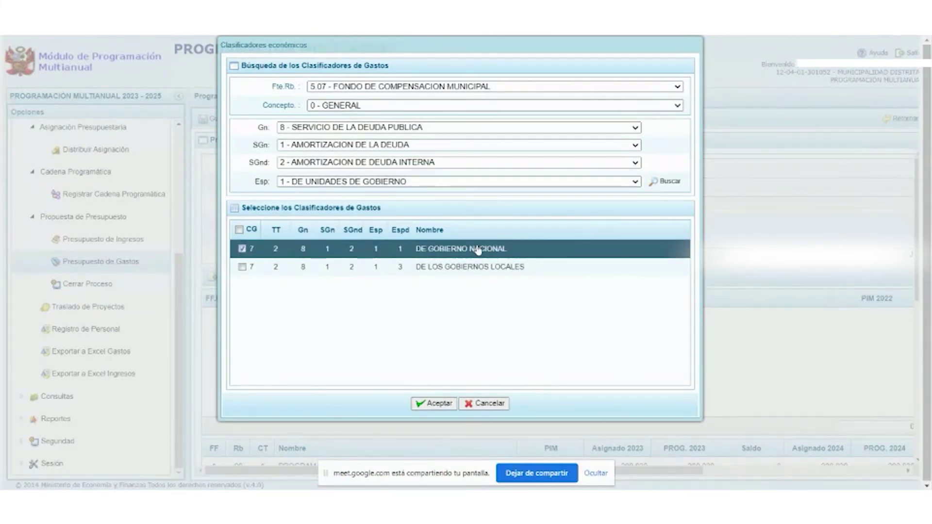
left_click(515, 275)
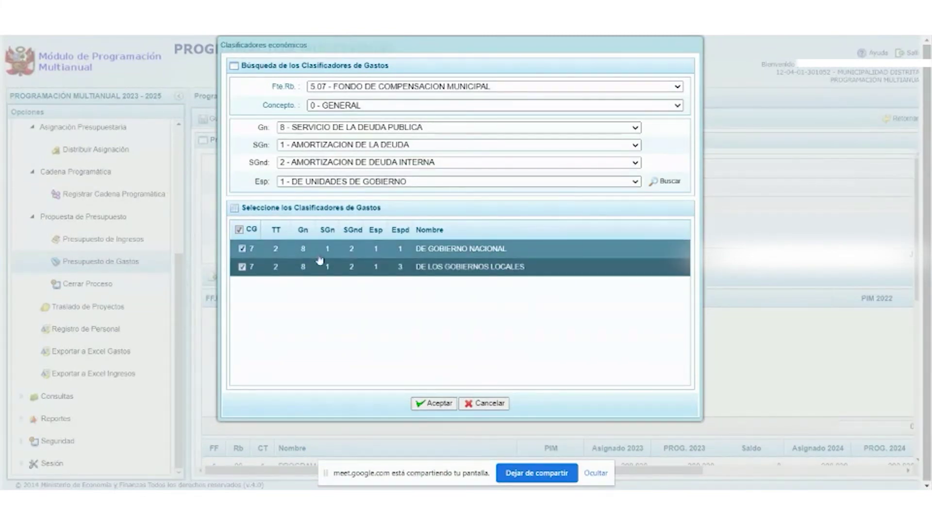
left_click(242, 248)
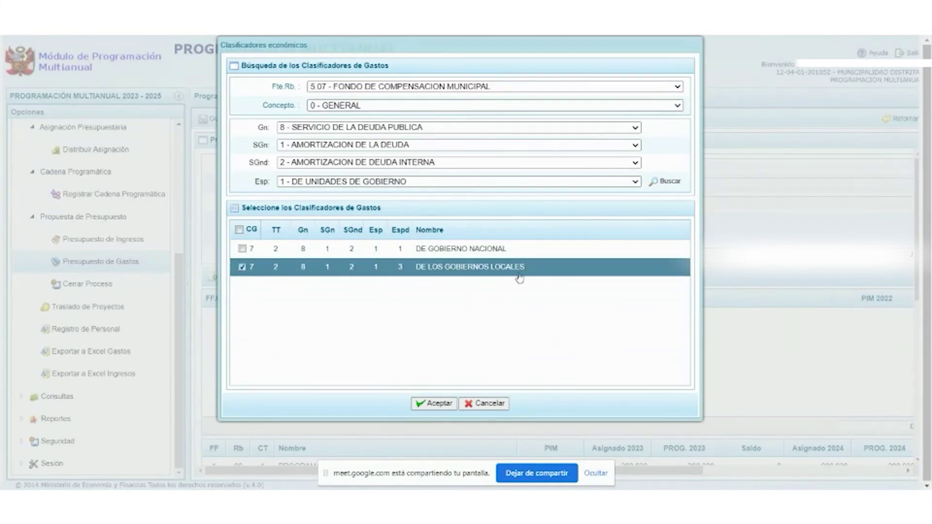
left_click(439, 404)
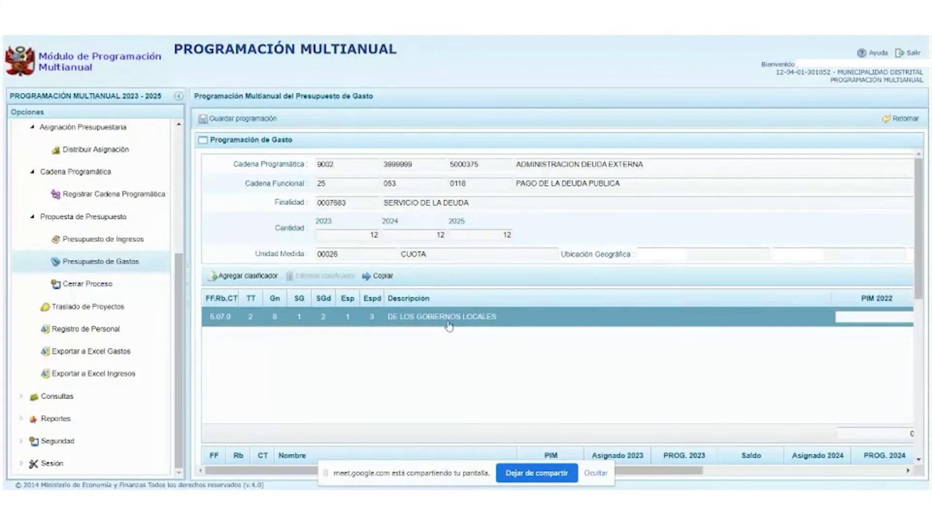
Try to program 120,000 as Monto 2023 and 1 as Monto 2024 for the DE LOS GOBIERNOS LOCALES classifier.
left_click(466, 322)
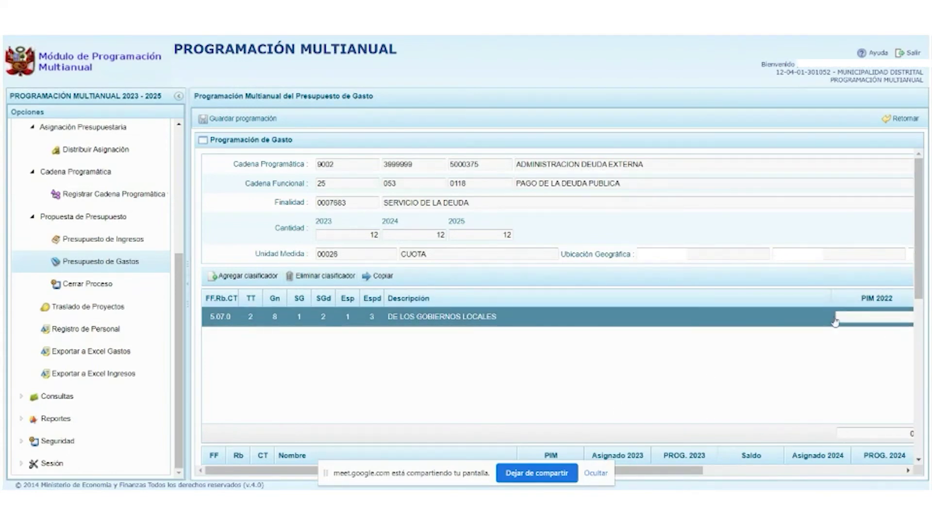
scroll(707, 455, "down", 1)
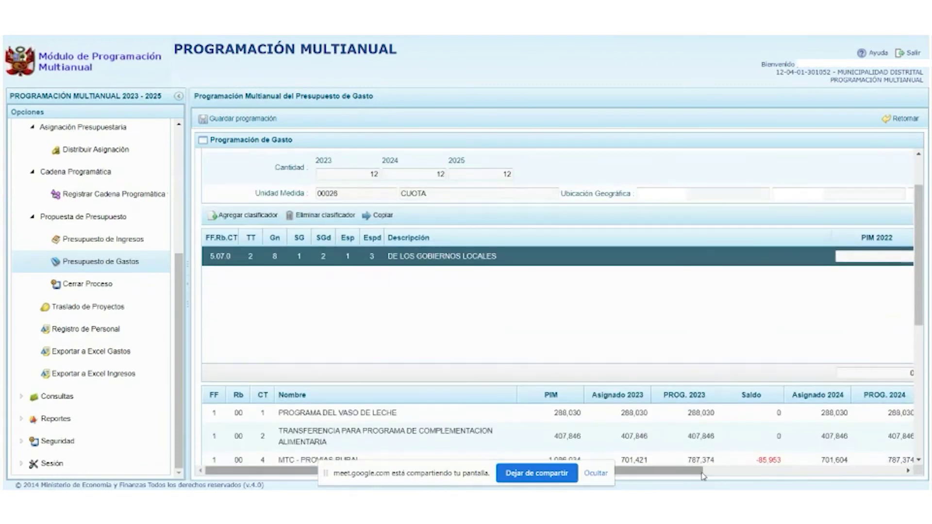
left_click_drag(700, 476, 897, 487)
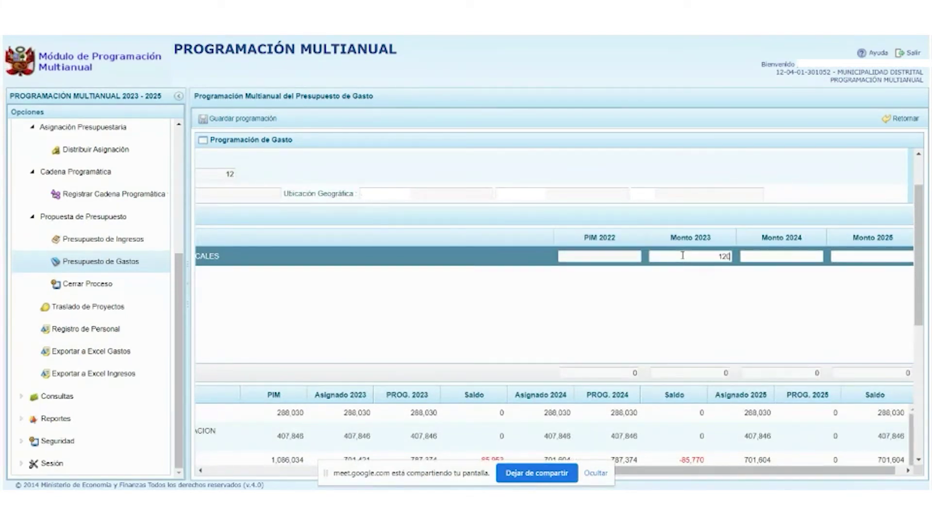
key("Tab")
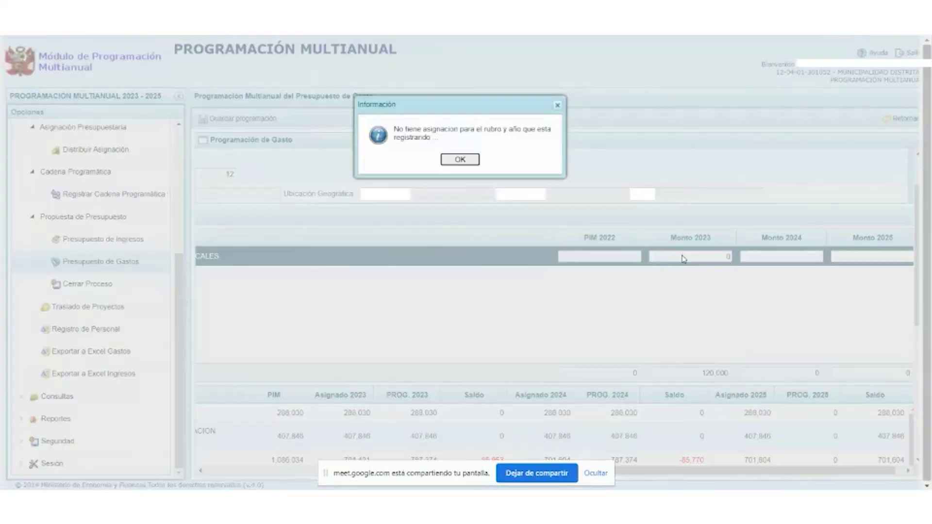
left_click(459, 160)
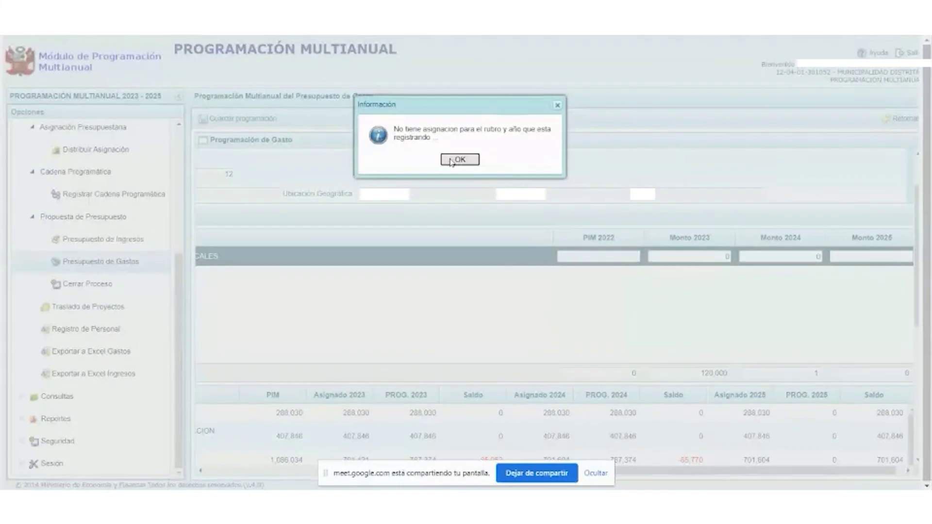
left_click(452, 163)
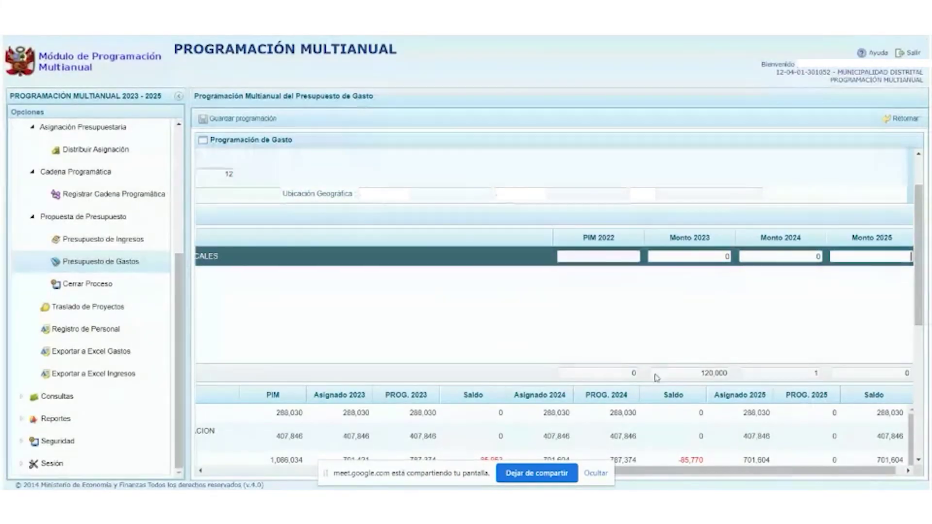
Examine the assigned, programmed and balance amounts per funding source in the expense programming summary.
scroll(918, 293, "down", 5)
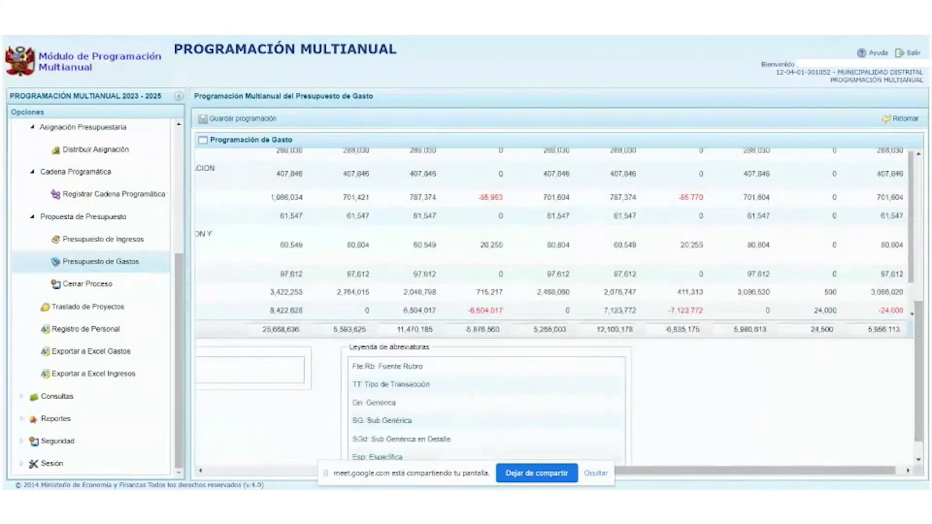
left_click_drag(775, 476, 646, 474)
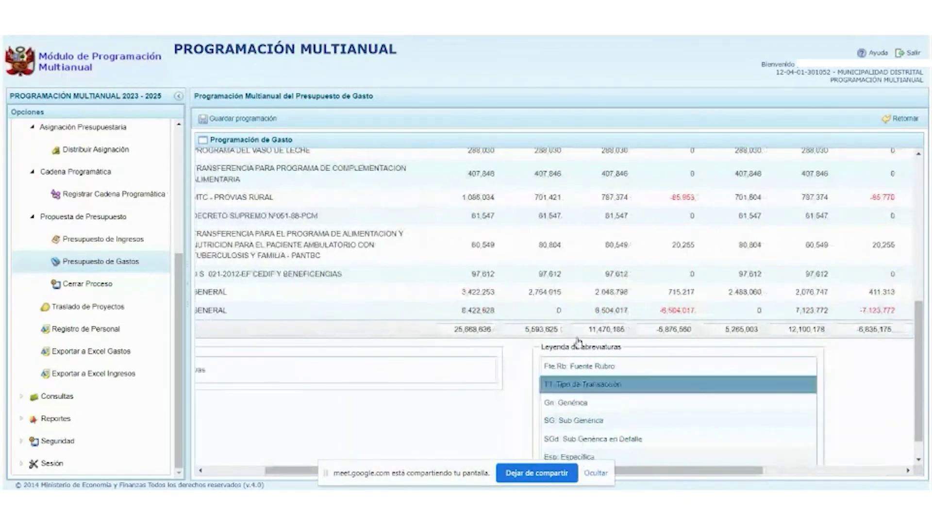
scroll(245, 322, "up", 5)
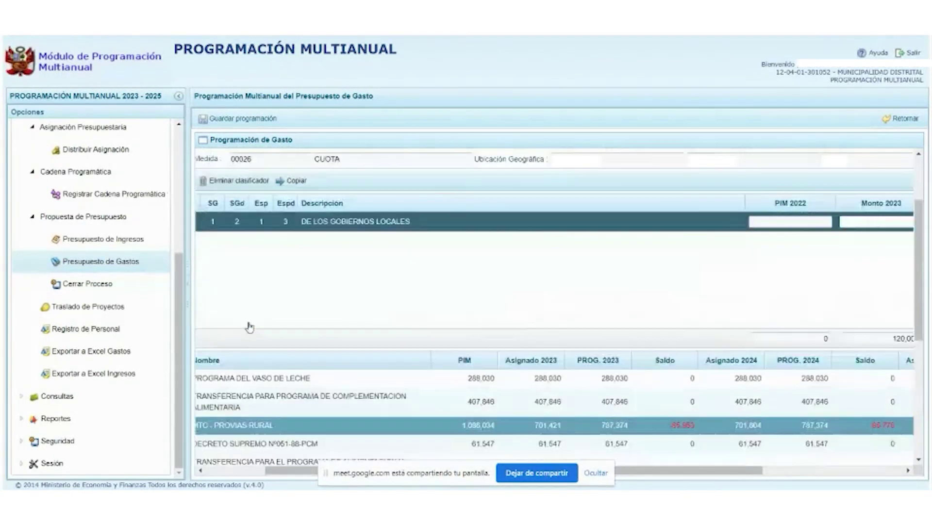
scroll(248, 328, "up", 2)
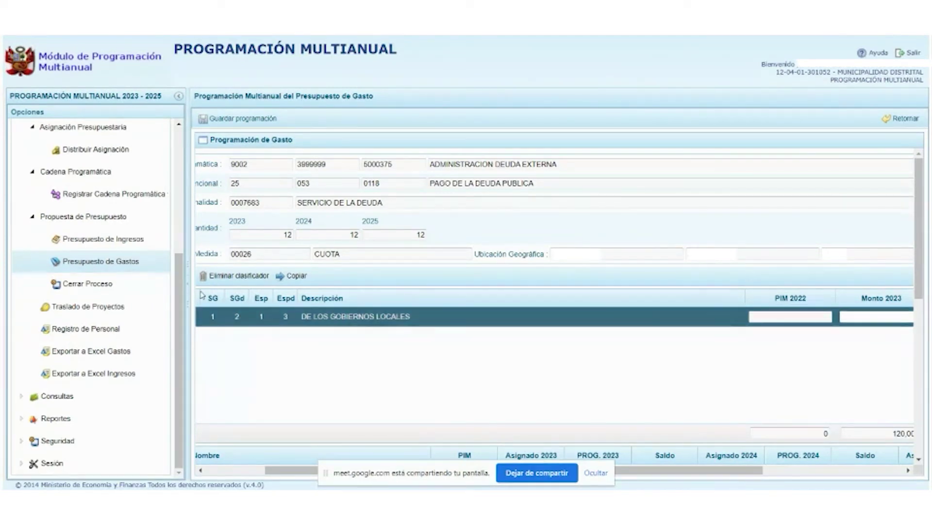
left_click_drag(179, 305, 202, 183)
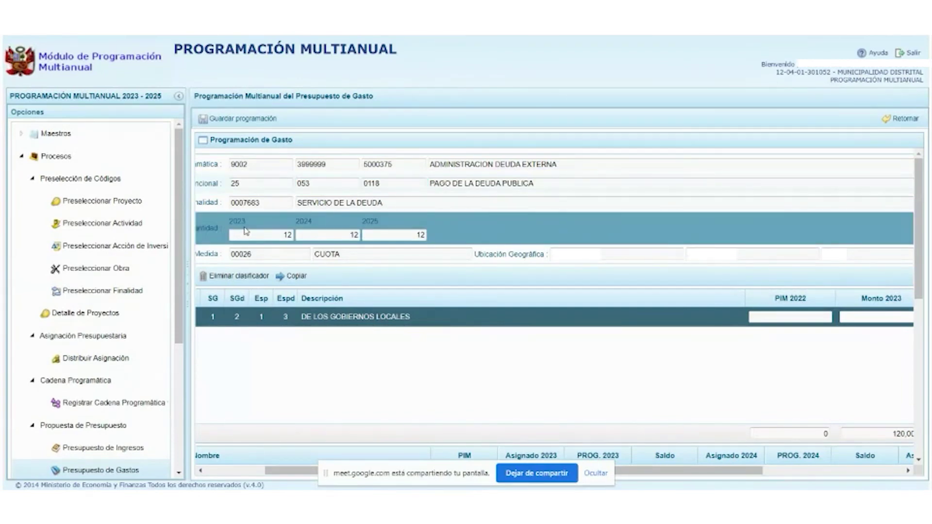
Check which projects can be preselected under 1 - PROGRAMAS PRESUPUESTALES, switching the usage level to GENERAL, and cancel without selecting any.
left_click(97, 204)
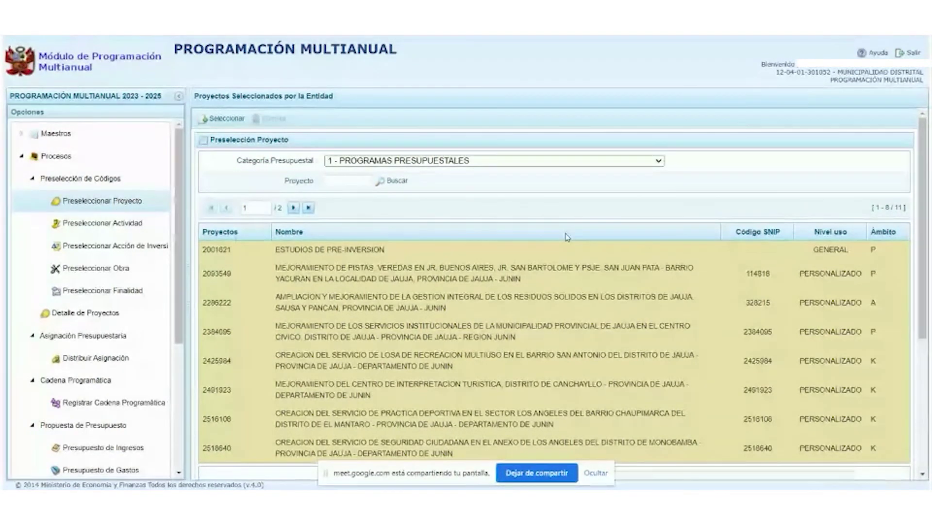
left_click(222, 119)
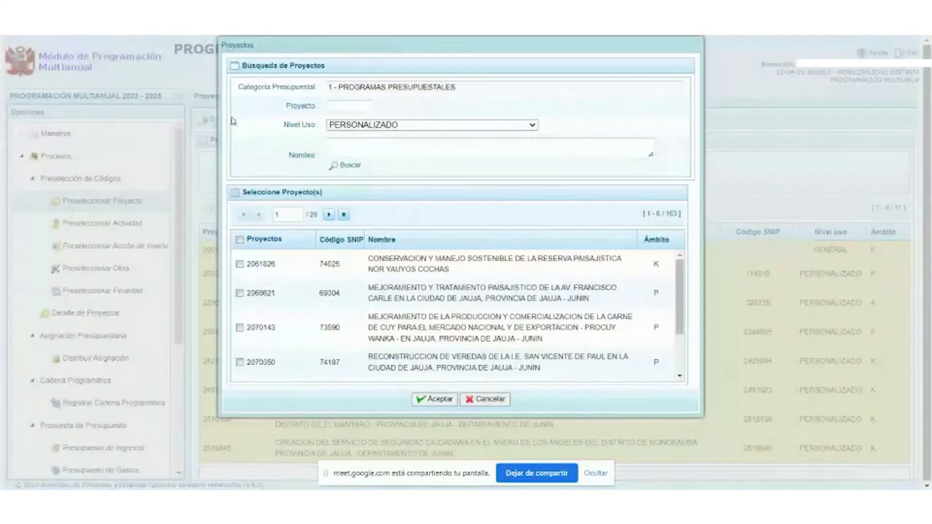
left_click(470, 125)
left_click(377, 138)
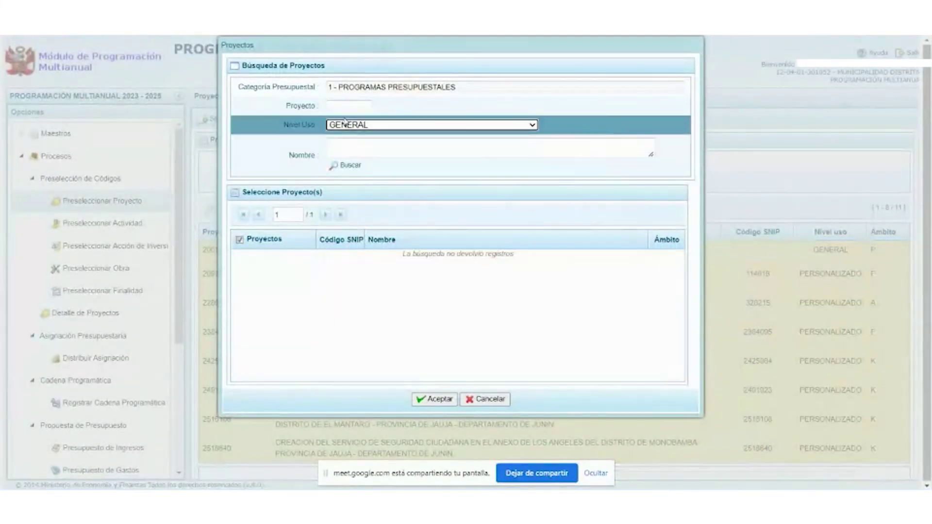
left_click(485, 399)
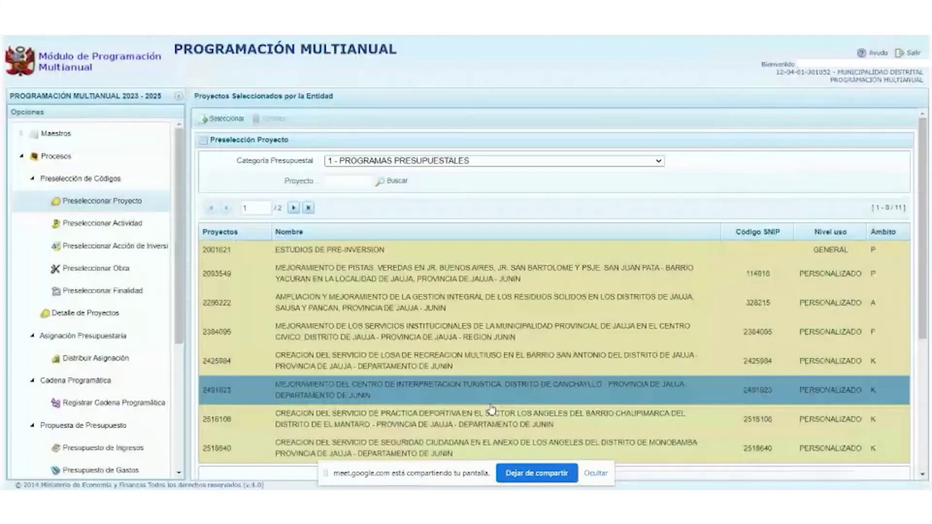
Check the projects selectable under 3 - ASIGNACIONES PRESUPUESTALES QUE NO RESULTAN EN PRODUCTOS (APNOP) and cancel without selecting any.
left_click(519, 165)
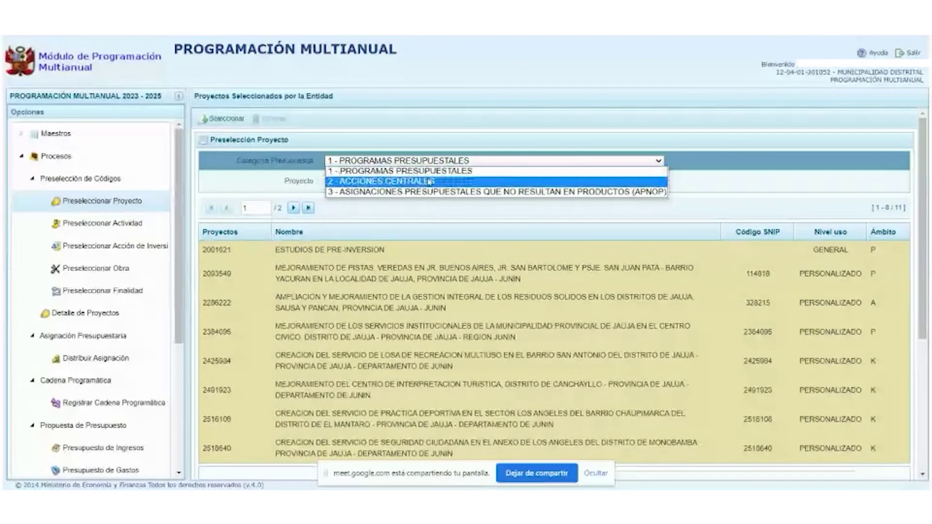
left_click(372, 193)
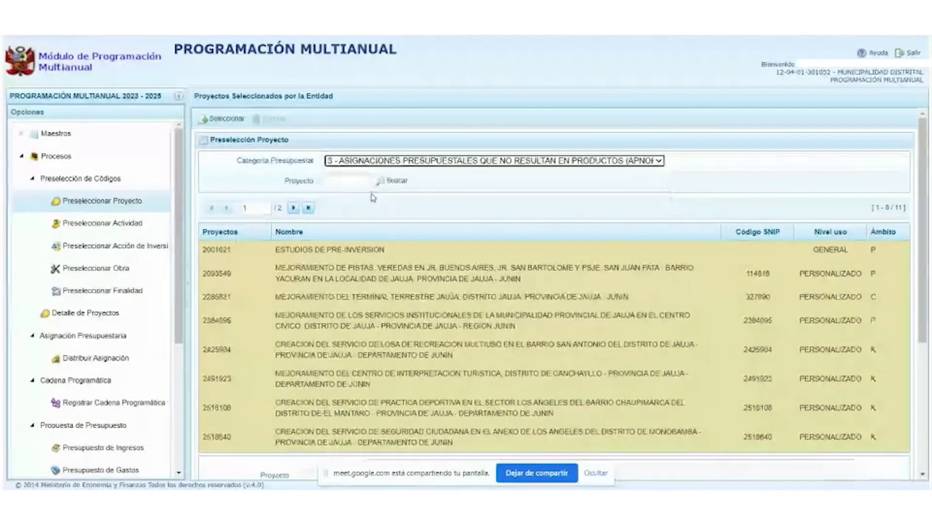
left_click(223, 119)
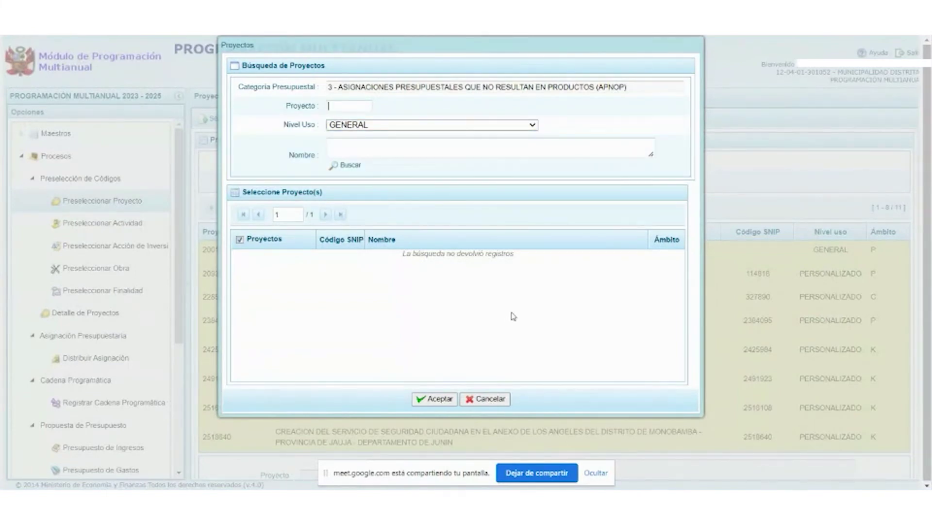
left_click(490, 399)
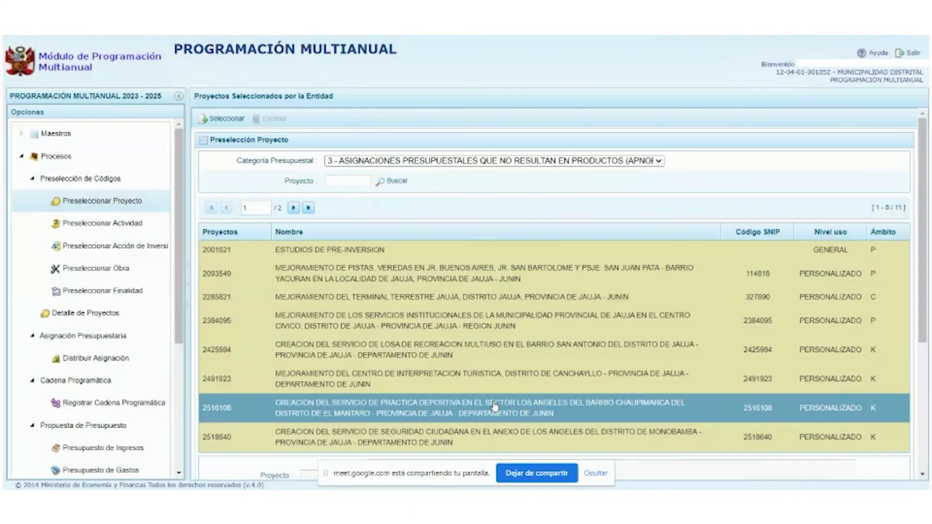
Check the works (obras) available for preselection under budget category 3 - ASIGNACIONES PRESUPUESTALES QUE NO RESULTAN EN PRODUCTOS (APNOP), and cancel the selection.
left_click(91, 271)
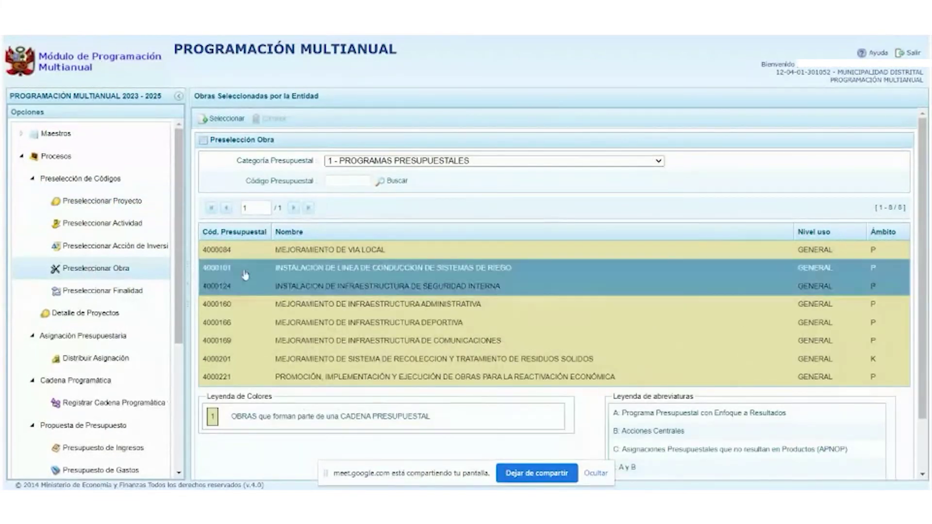
left_click(338, 161)
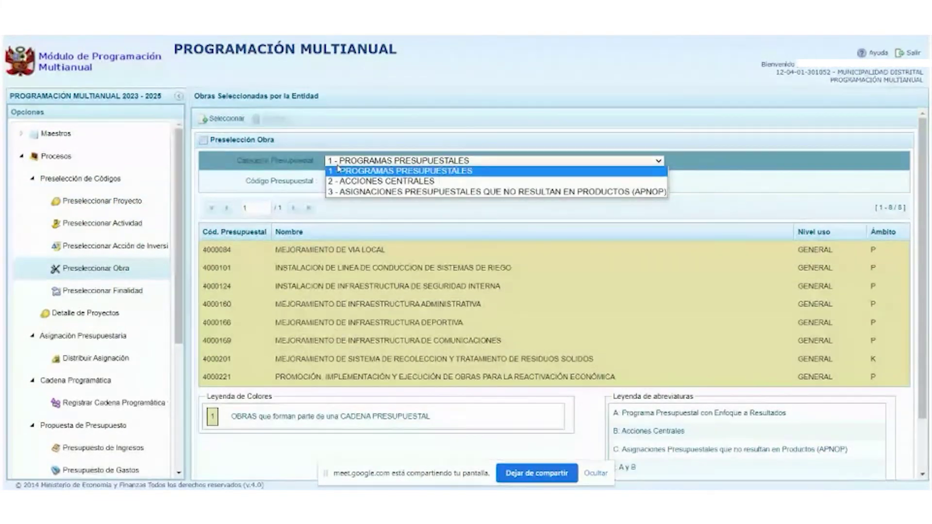
left_click(337, 193)
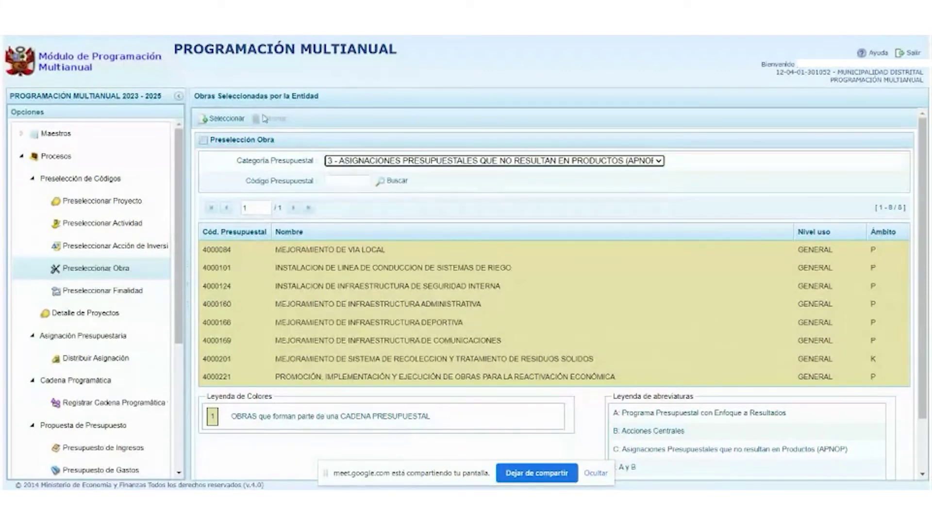
left_click(223, 119)
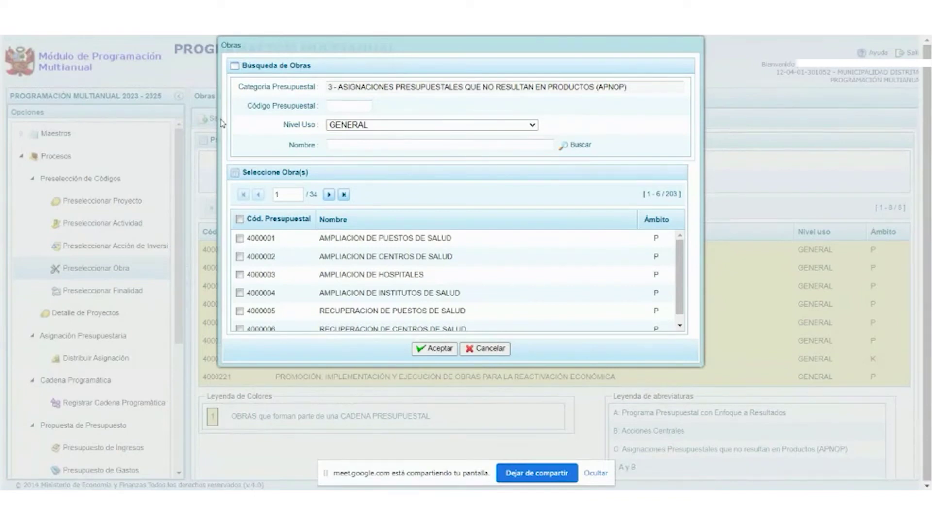
left_click(487, 354)
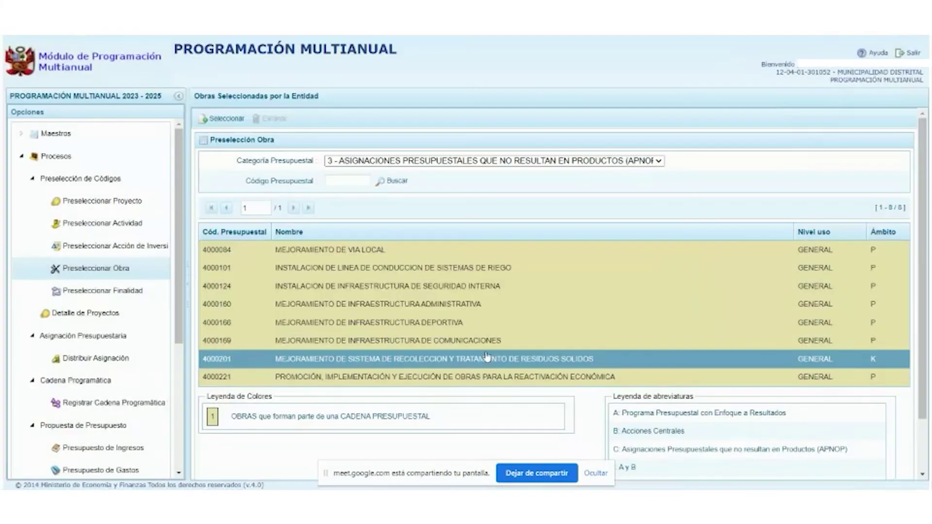
Check the purposes (finalidades) available for preselection under category 3 (APNOP), and cancel the selection.
left_click(118, 292)
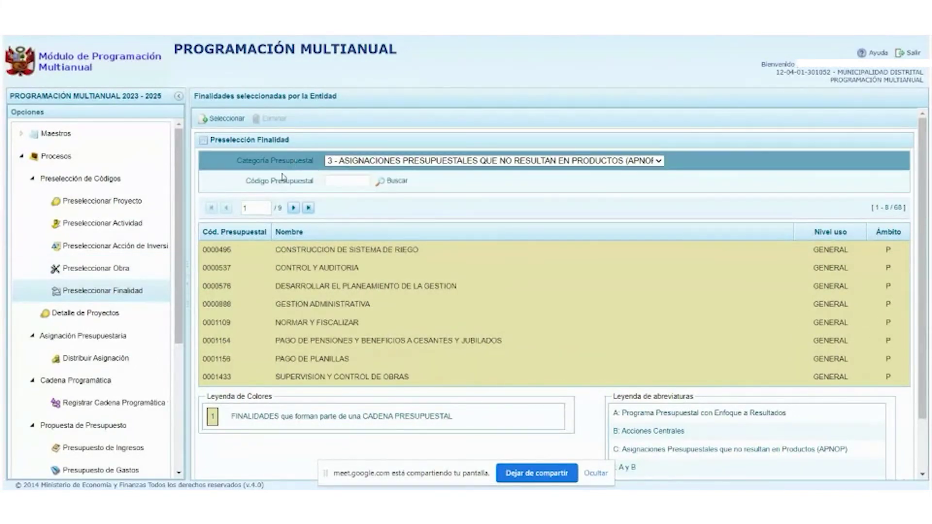
left_click(222, 120)
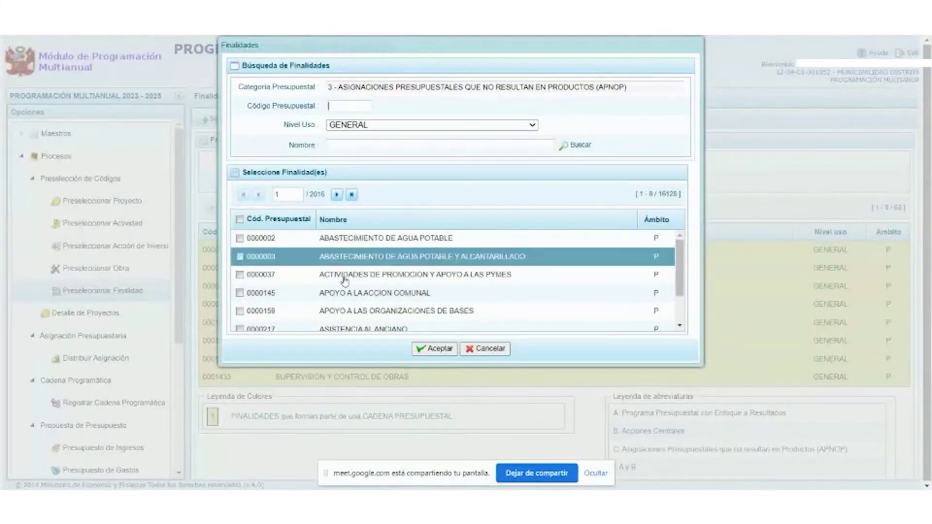
left_click(488, 349)
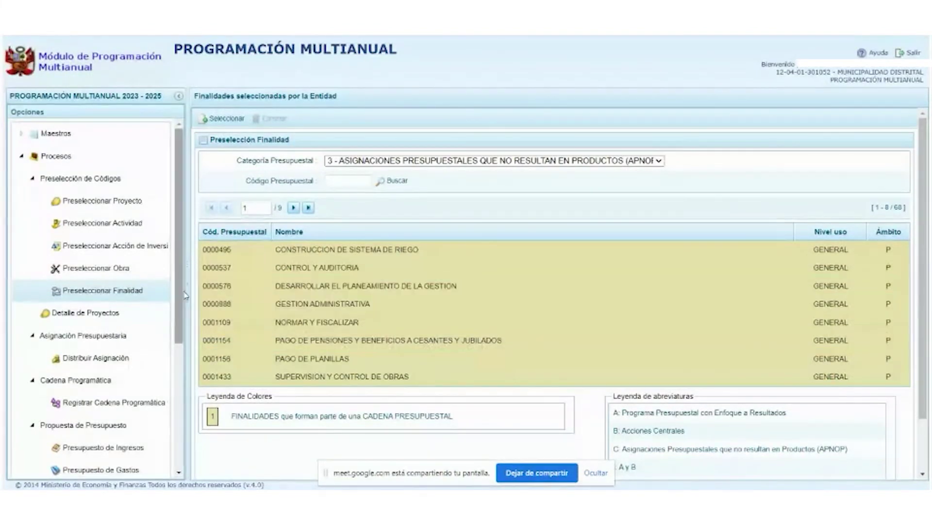
Open the detail record of project 2093549, MEJORAMIENTO DE PISTAS, VEREDAS EN JR. BUENOS AIRES, for modification in Detalle de Proyectos.
left_click_drag(180, 285, 194, 346)
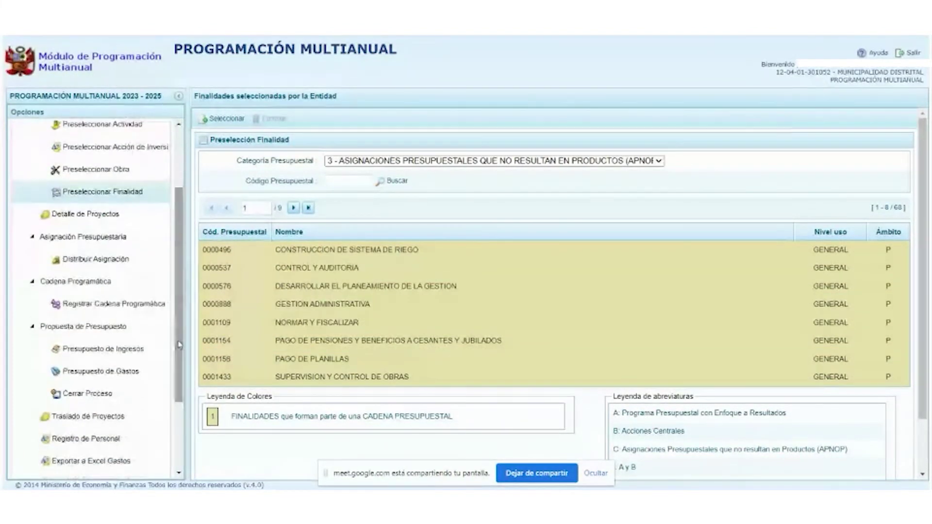
left_click(102, 218)
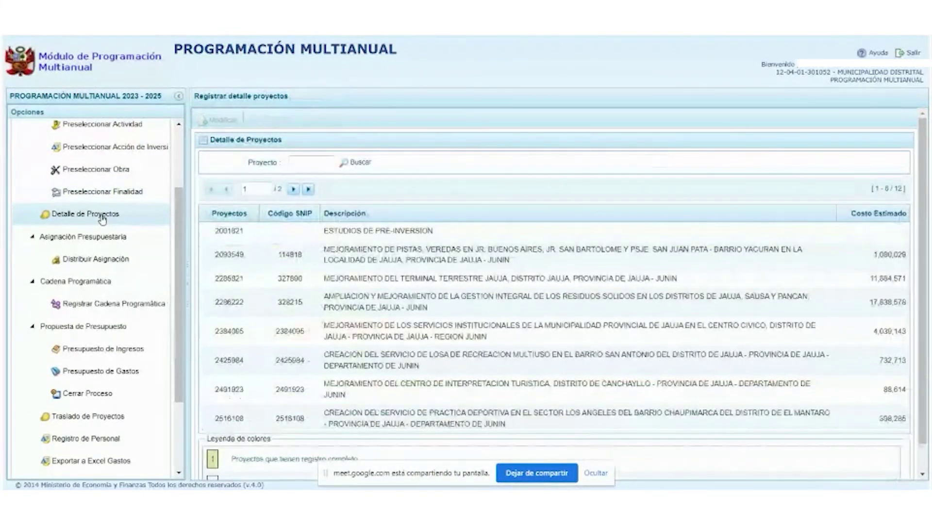
left_click(232, 255)
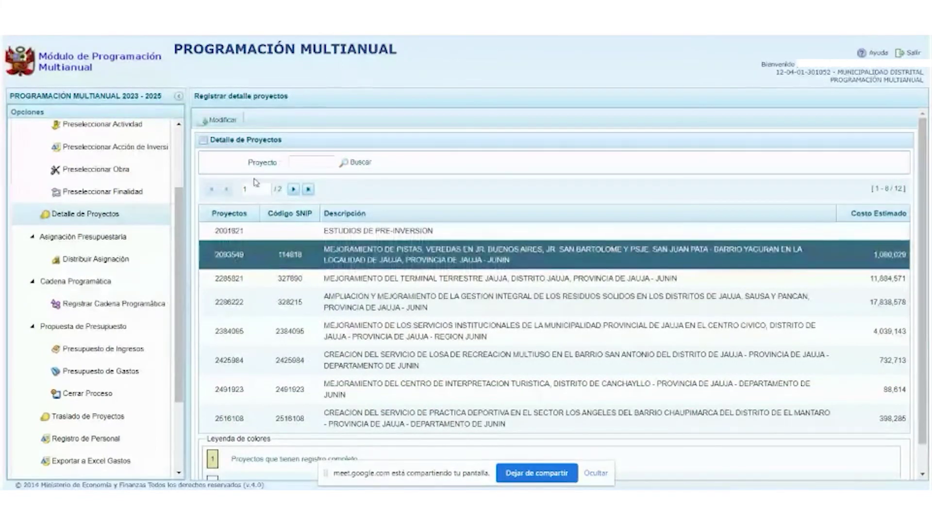
left_click(232, 121)
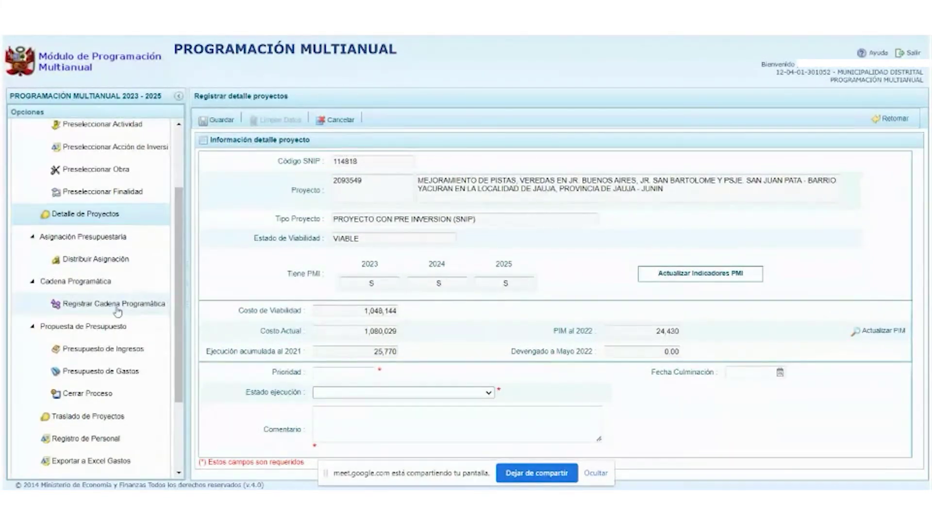
Bring up the form for creating an Actividad / Proyecto programmatic and functional chain in budget category 3 (APNOP).
left_click(100, 307)
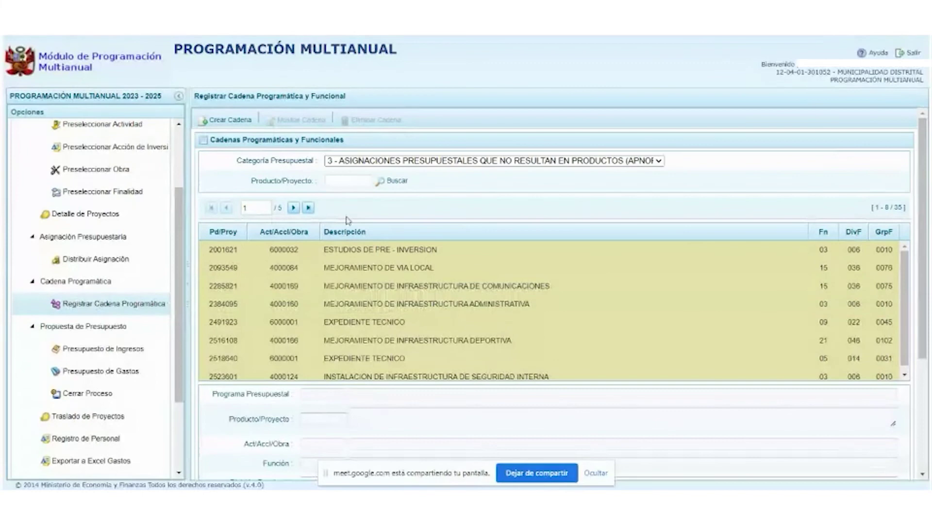
left_click(238, 121)
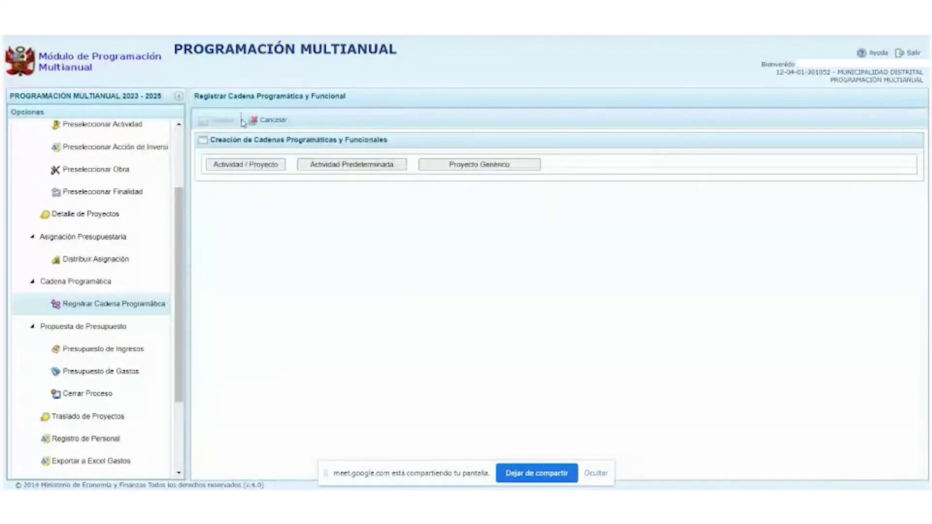
left_click(269, 165)
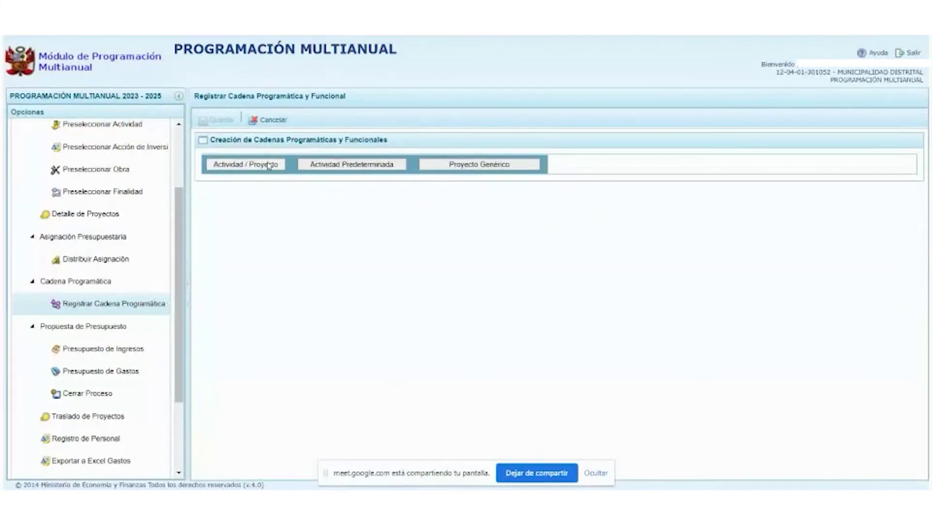
left_click(268, 165)
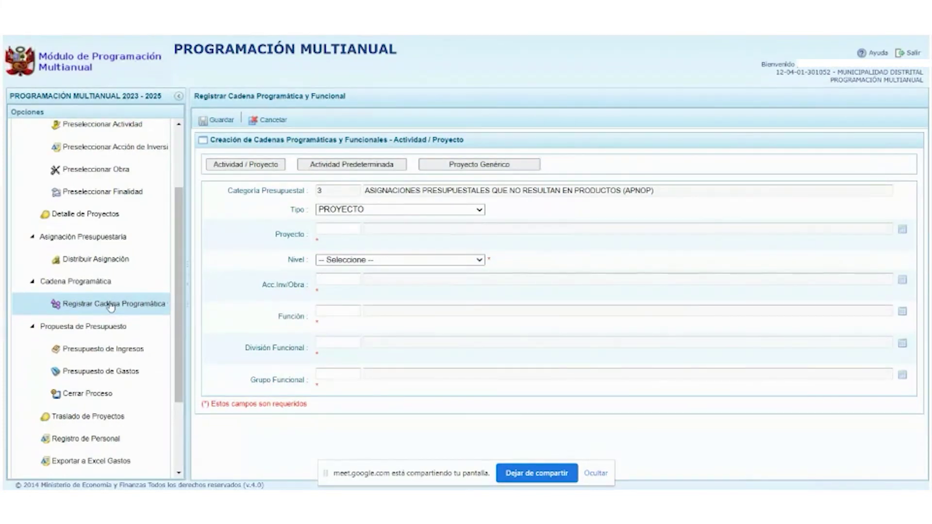
Open the budget goals of the chain ACCIONES DE LOS MUNICIPIOS QUE PROMUEVEN EL CUIDADO INFANTIL Y LA ADECUADA ALIMENTACION in Presupuesto de Gastos.
left_click(105, 373)
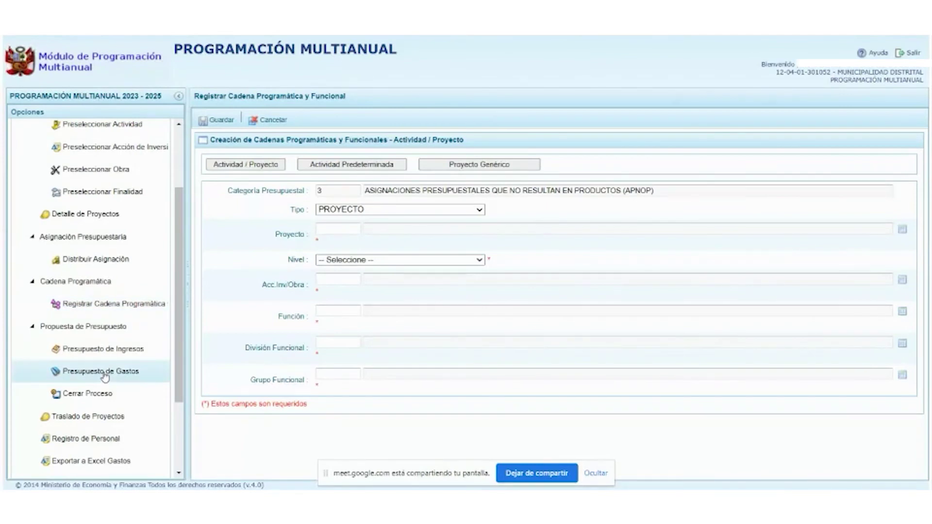
left_click(352, 273)
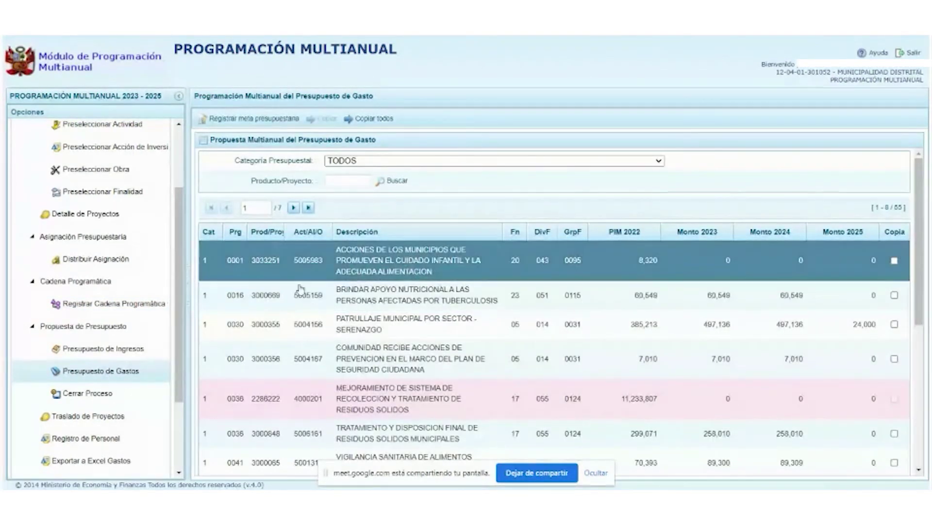
left_click(253, 122)
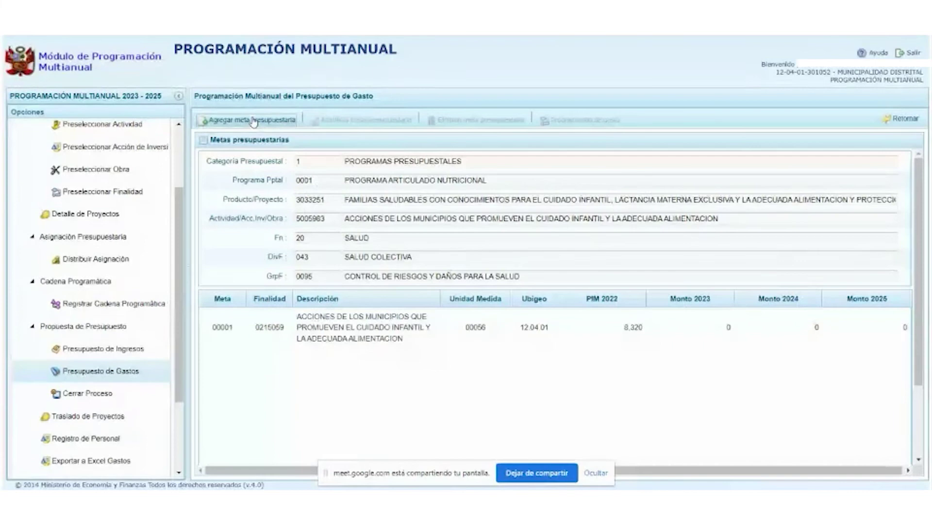
Review the new budget goal form for the ACCIONES DE LOS MUNICIPIOS chain and cancel it without saving.
left_click(280, 328)
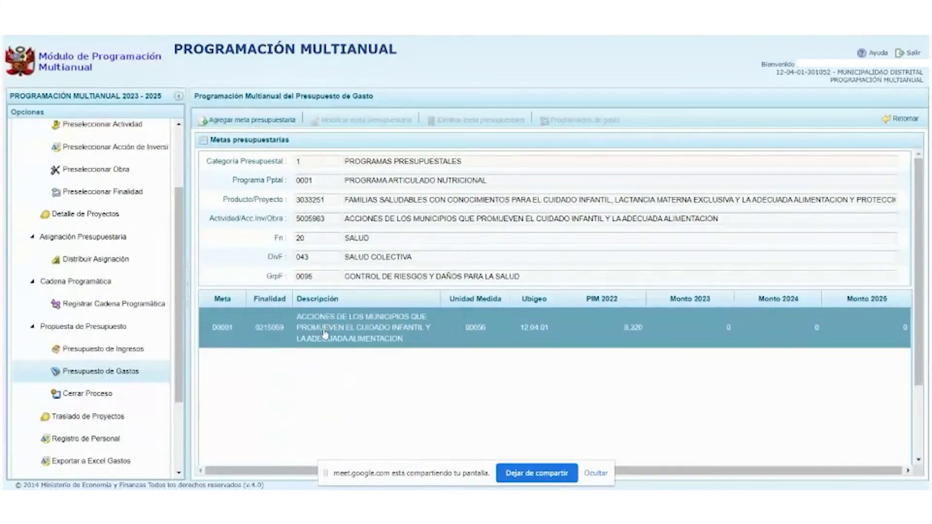
left_click(281, 329)
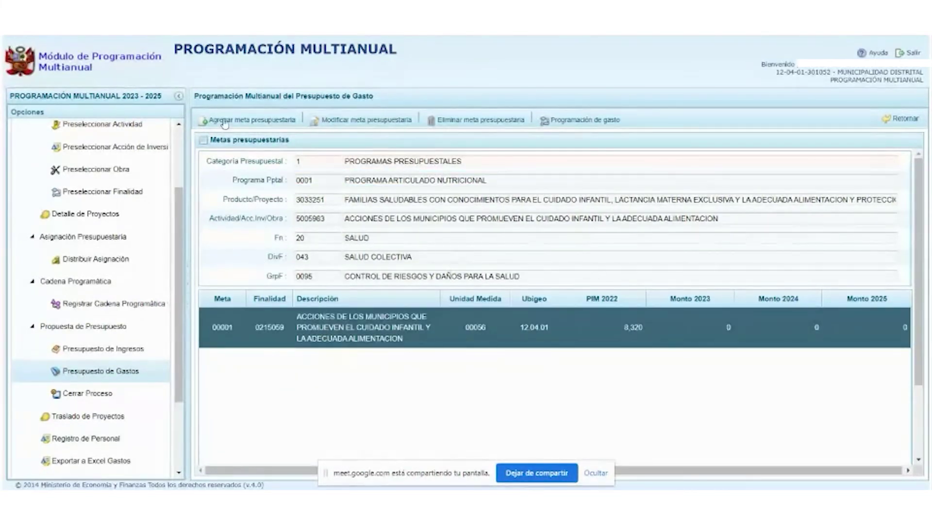
left_click(267, 126)
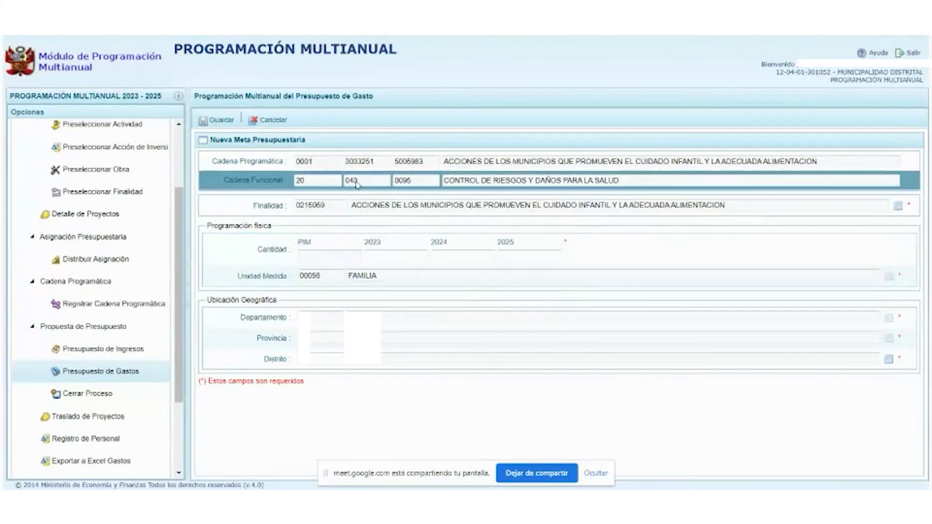
left_click(279, 123)
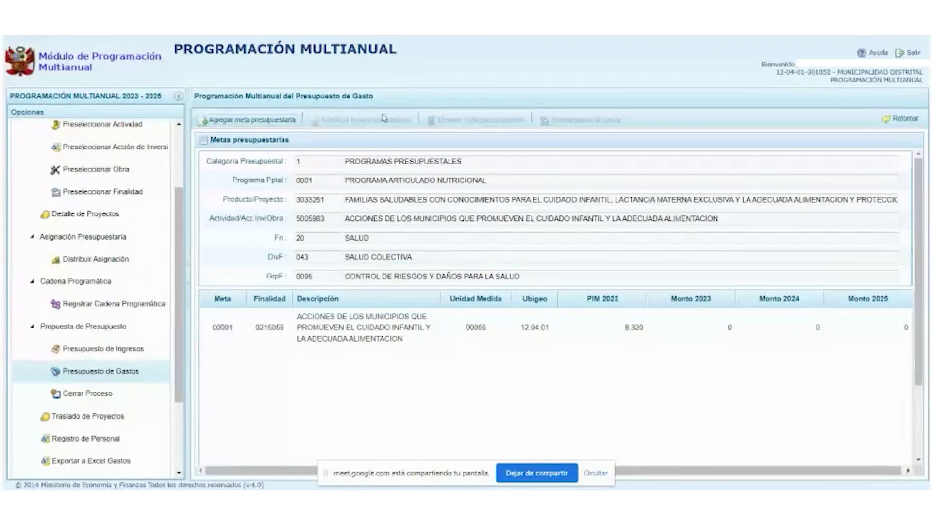
Open the expense programming of goal 00001 and check the expense classifiers for 2.09 - RECURSOS DIRECTAMENTE RECAUDADOS without adding any.
left_click(346, 329)
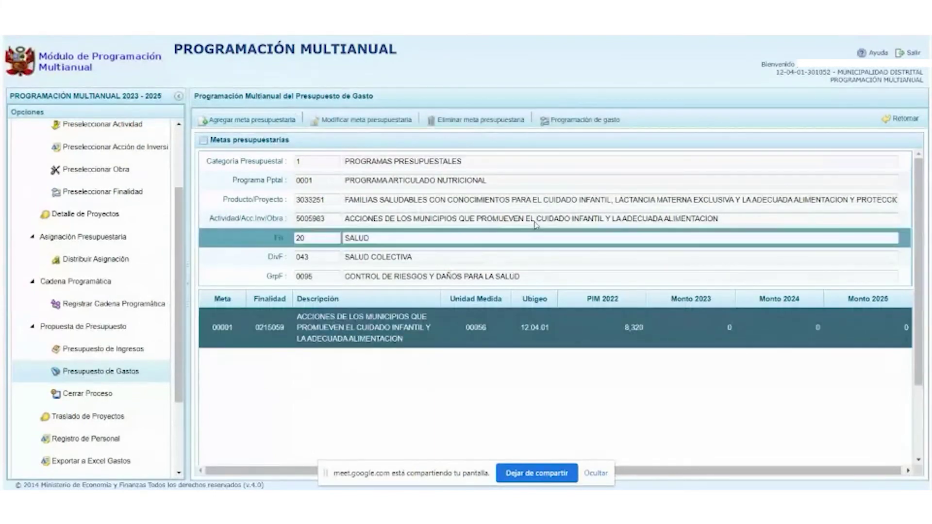
left_click(574, 122)
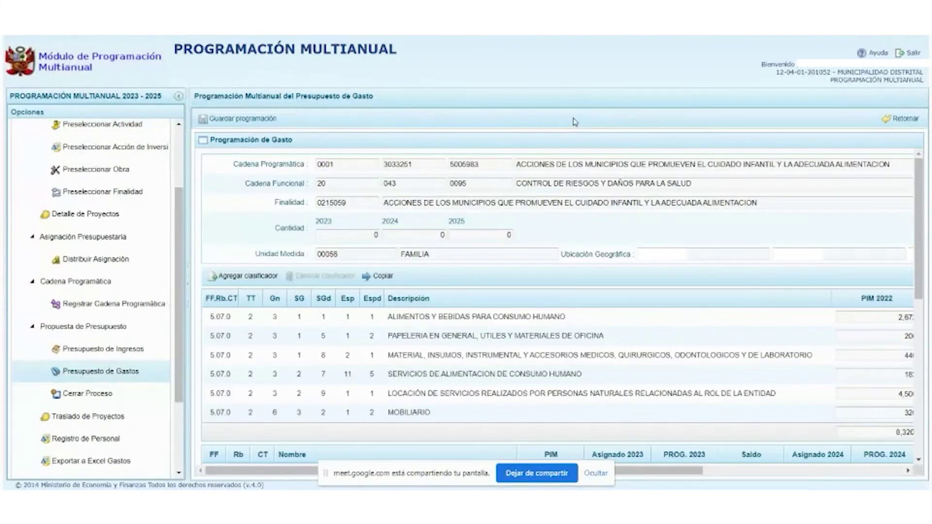
left_click(237, 276)
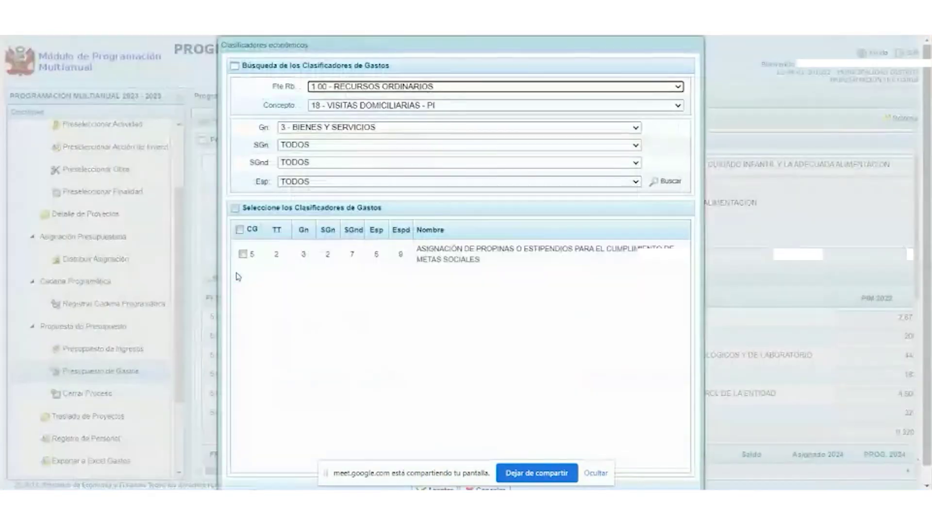
left_click(473, 87)
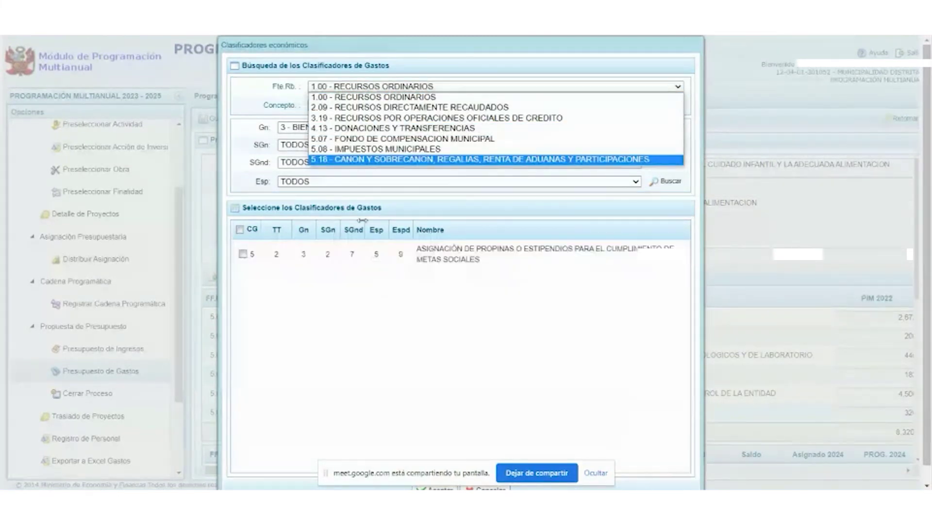
left_click(338, 111)
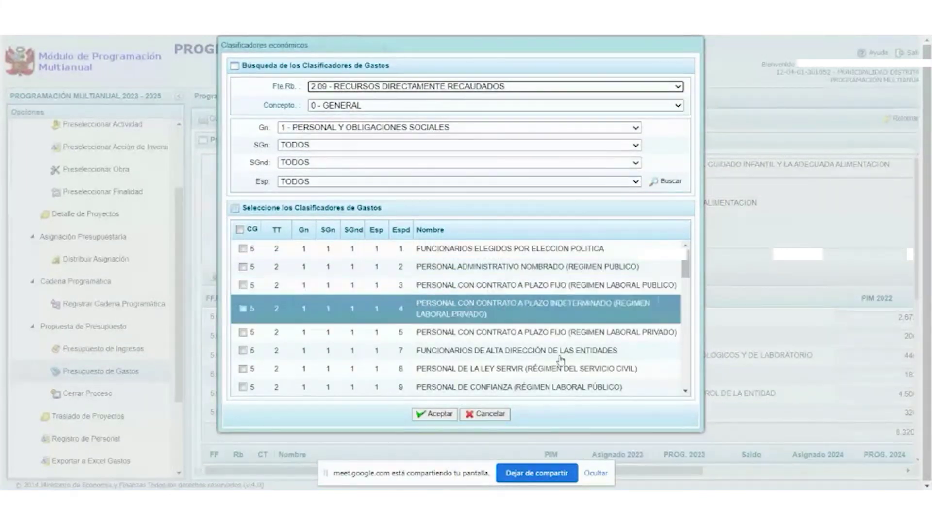
left_click(482, 413)
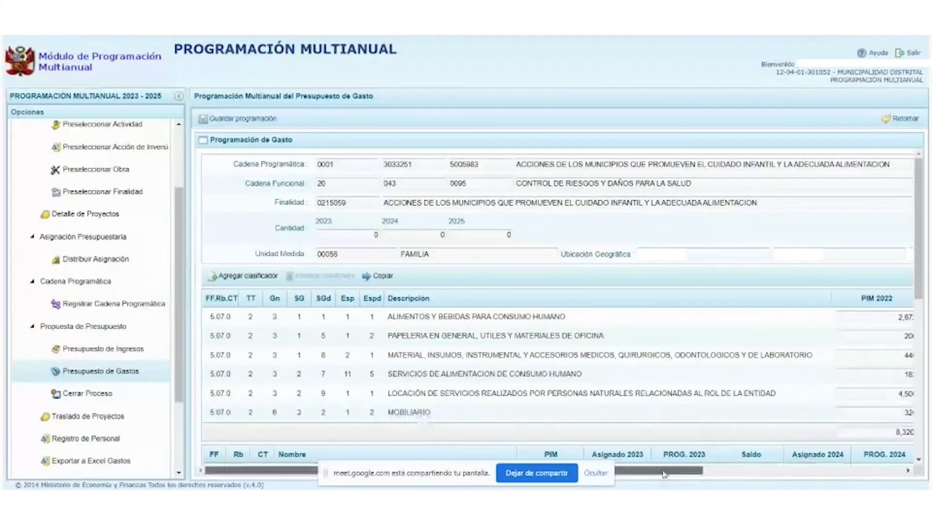
left_click_drag(655, 471, 827, 487)
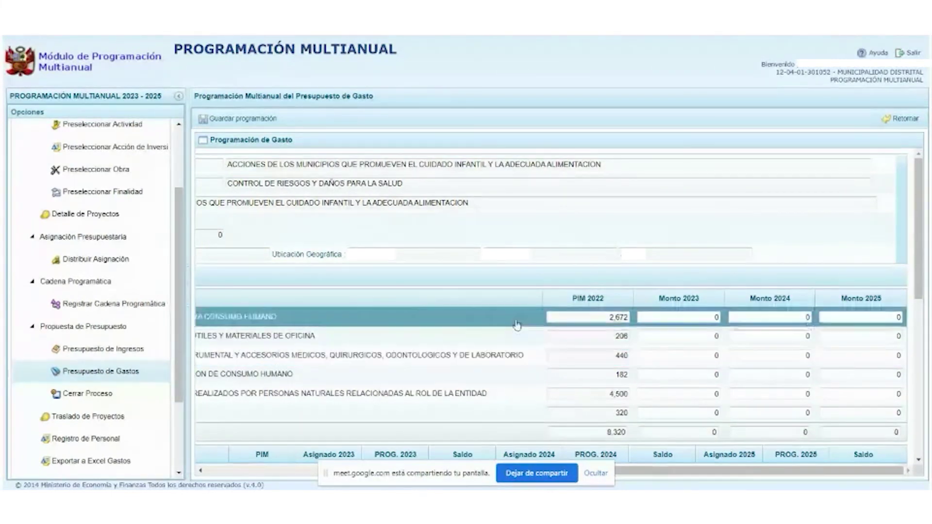
Open Registro de Personal and review the Personal Municipal section with its staff types.
left_click_drag(178, 272, 187, 200)
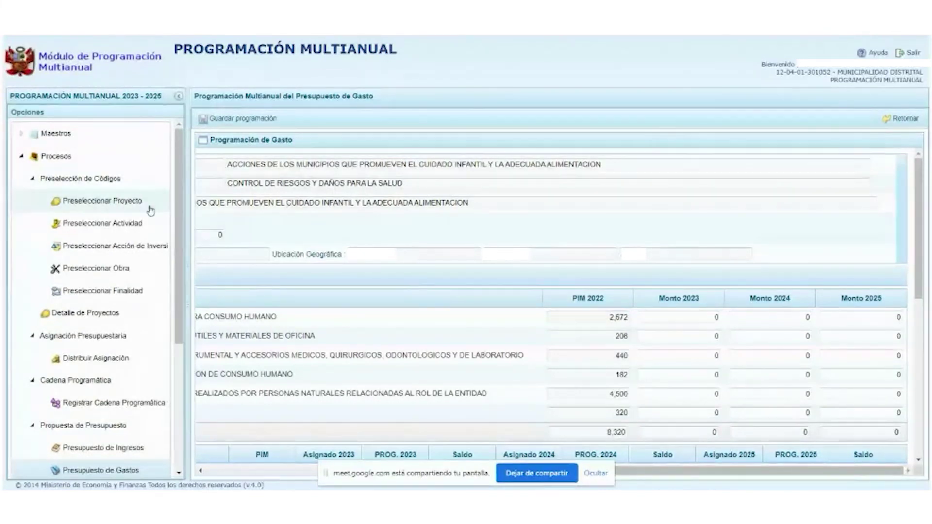
left_click_drag(179, 215, 180, 310)
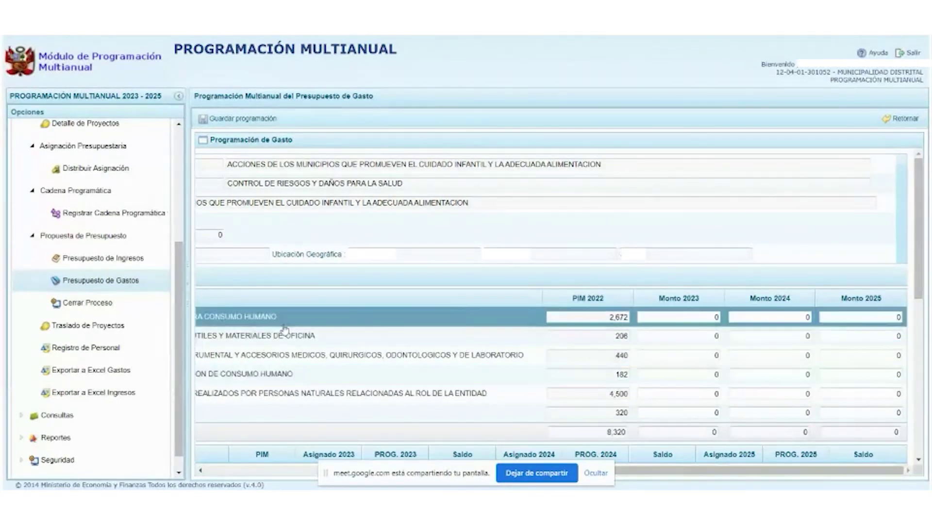
left_click(91, 349)
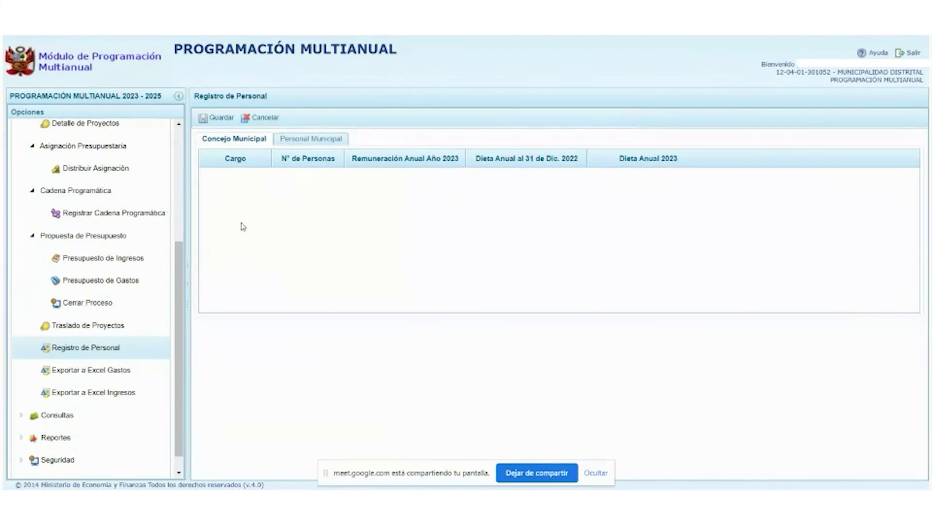
left_click(317, 141)
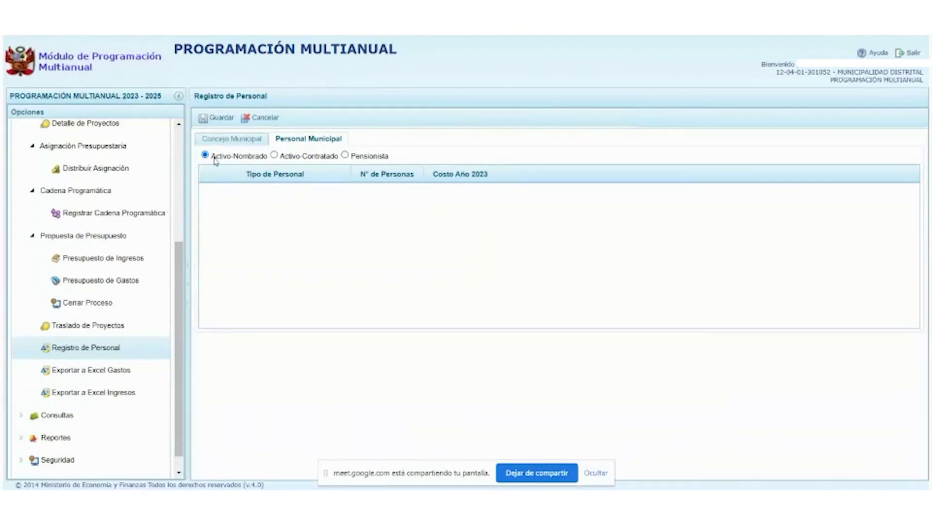
left_click(368, 159)
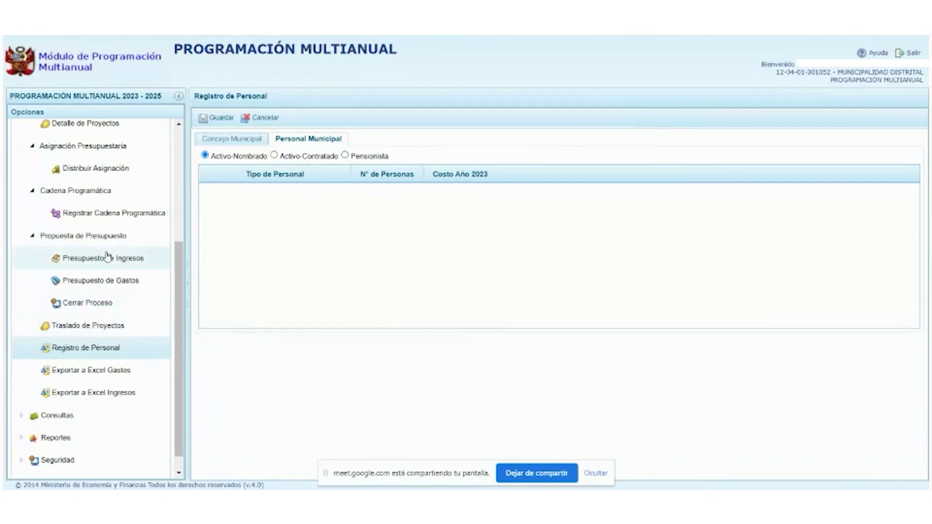
Open Cerrar Proceso and examine the amounts per funding source and the full list of closing observations.
scroll(107, 278, "up", 3)
scroll(104, 274, "up", 2)
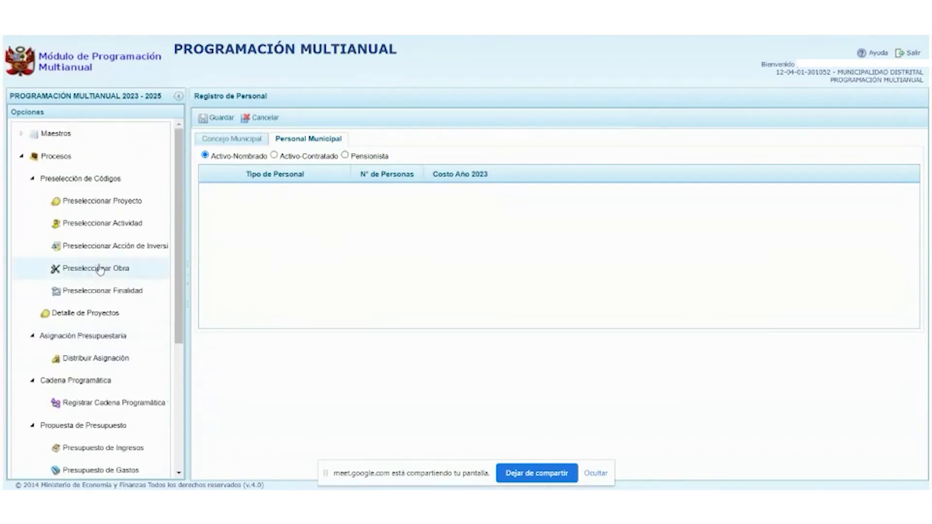
scroll(102, 272, "down", 3)
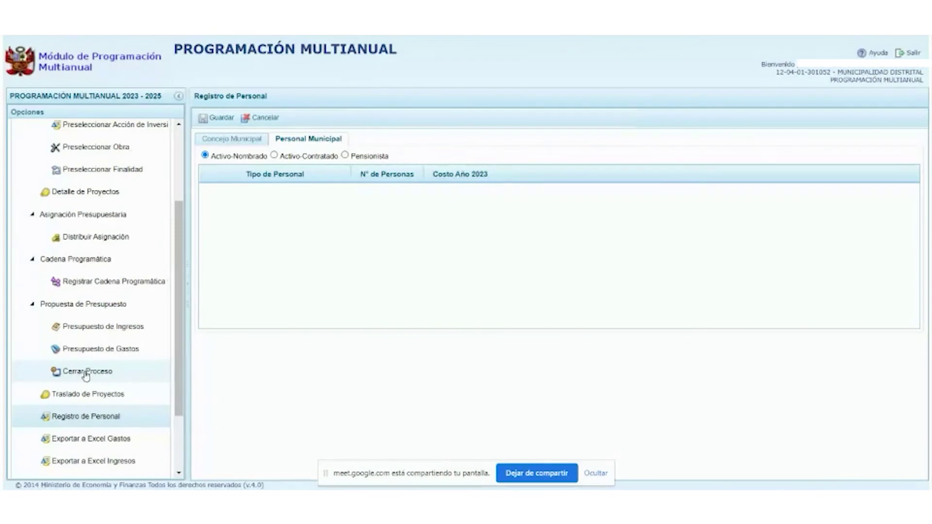
left_click(119, 378)
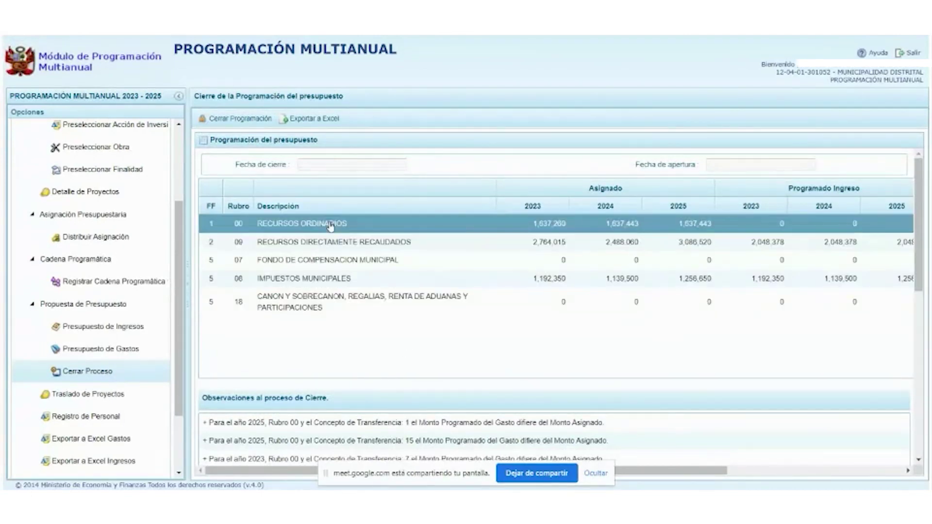
mouse_move(920, 268)
left_mouse_down()
mouse_move(924, 320)
mouse_move(924, 286)
left_mouse_up()
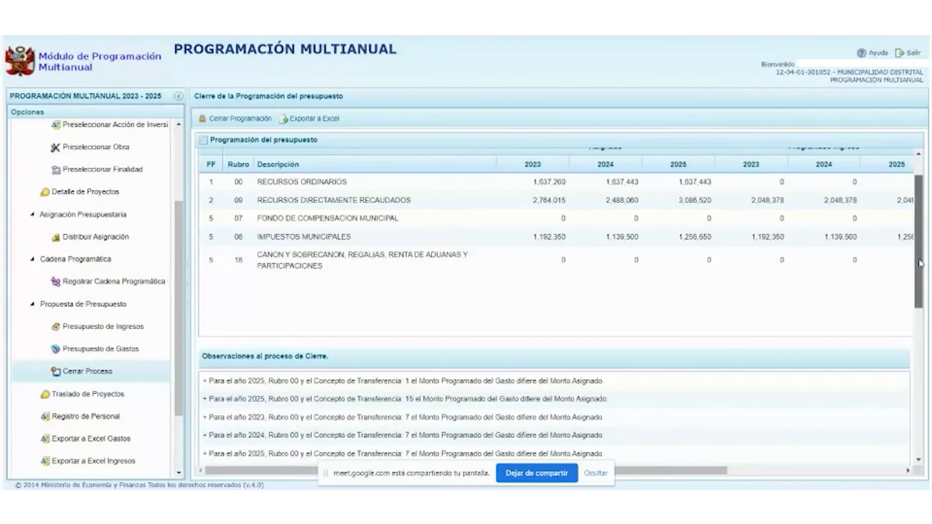
scroll(702, 261, "down", 3)
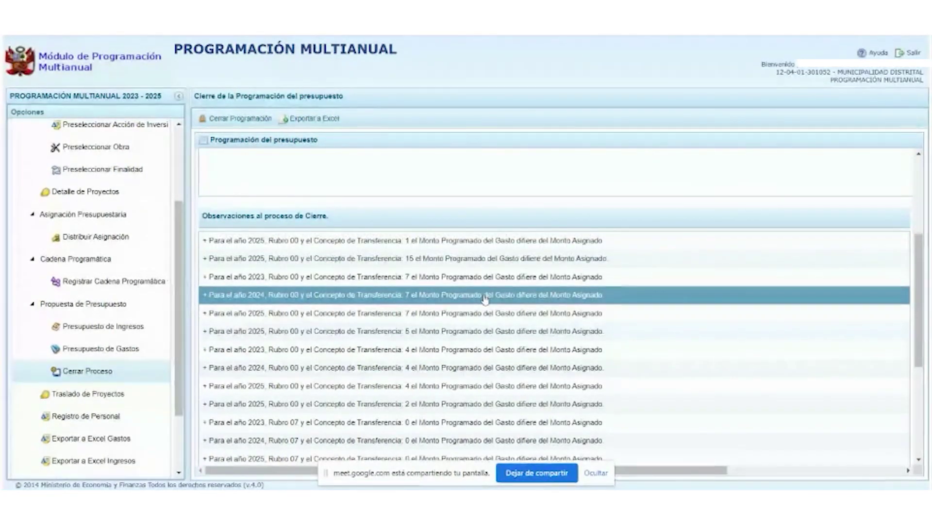
scroll(484, 299, "down", 1)
scroll(485, 299, "down", 3)
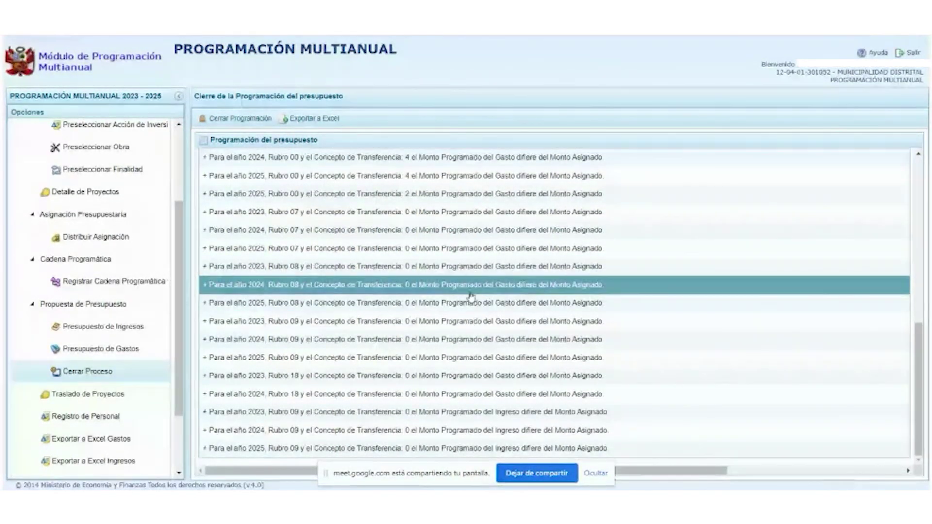
Try to close the current programming stage, dismiss the resulting notice and go over the closing observations.
left_click(240, 118)
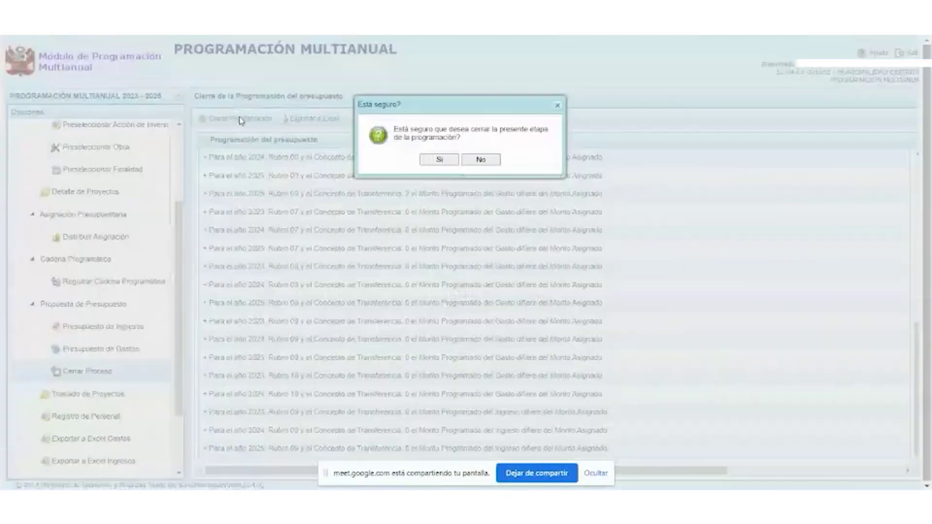
left_click(439, 161)
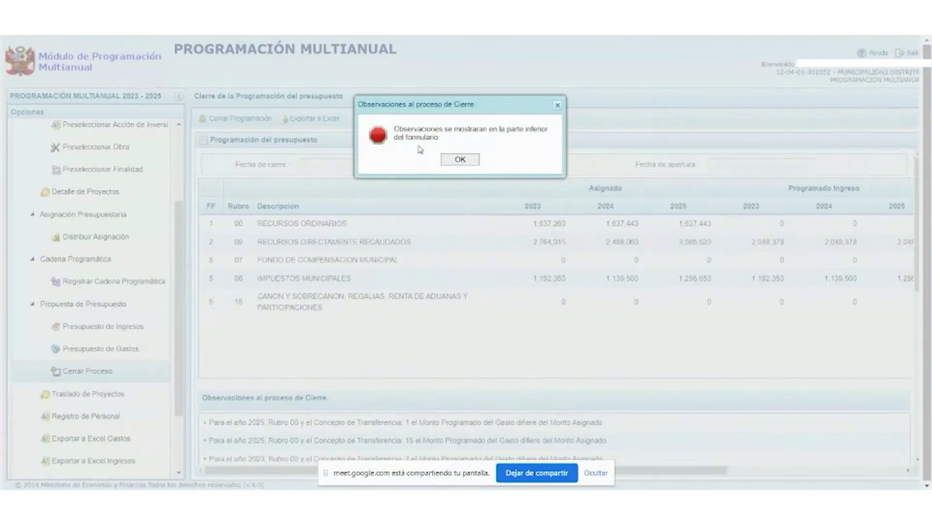
left_click(460, 160)
left_click(582, 278)
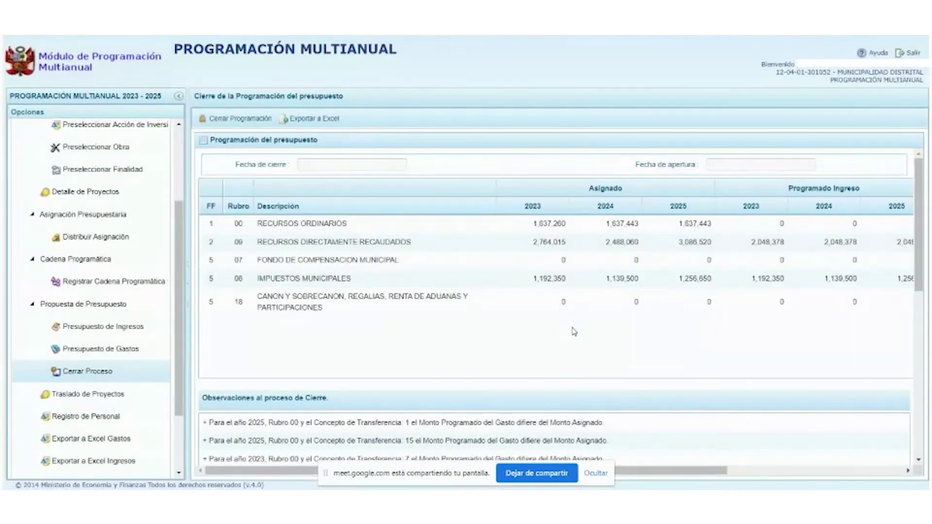
scroll(575, 332, "down", 2)
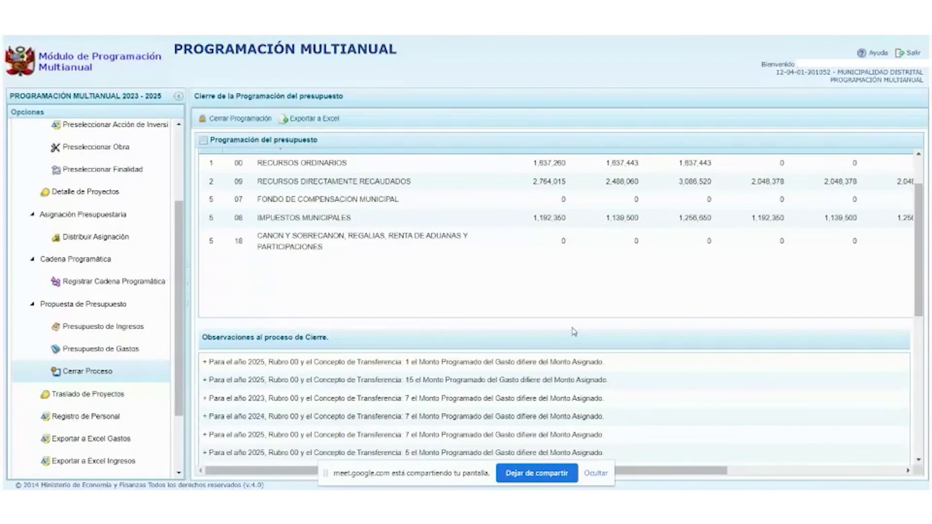
scroll(447, 320, "down", 5)
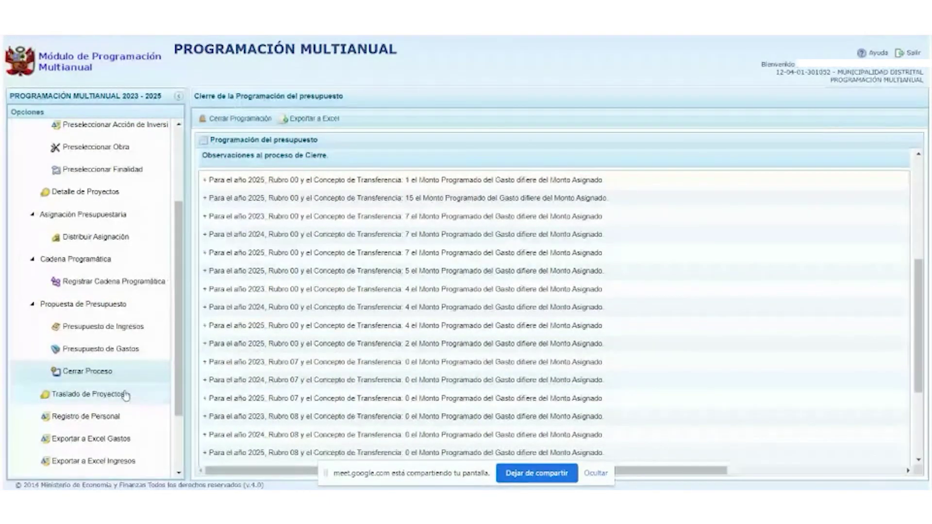
Open the Estructura Programática report from the Programación Multianual reports.
scroll(180, 376, "down", 4)
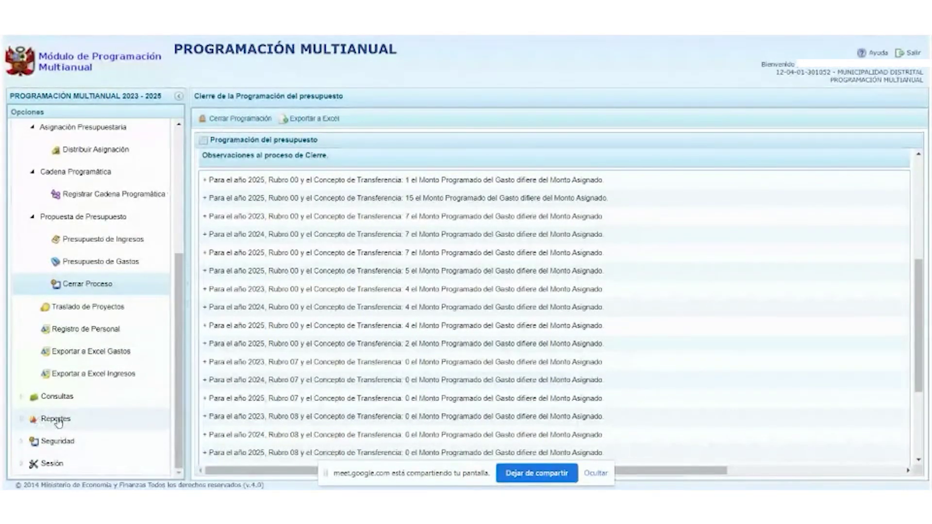
left_click(57, 420)
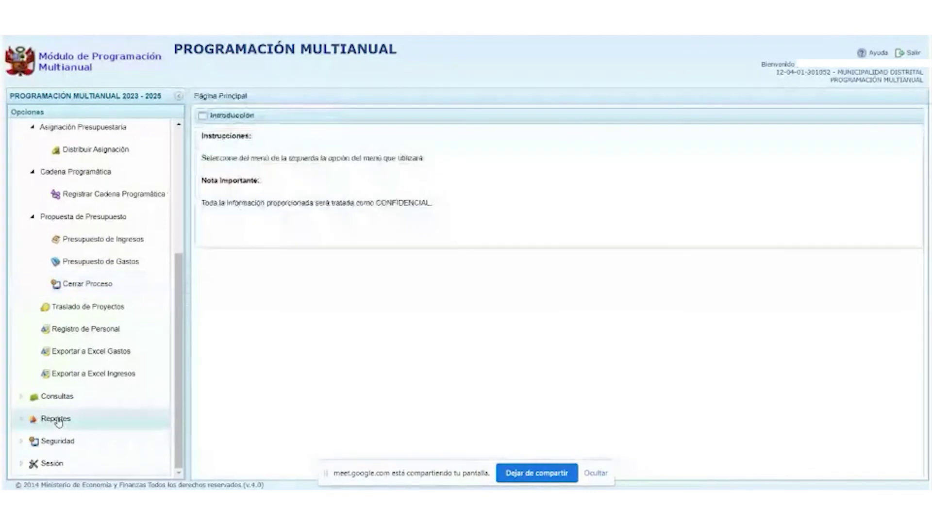
left_click(21, 420)
left_click_drag(179, 272, 178, 366)
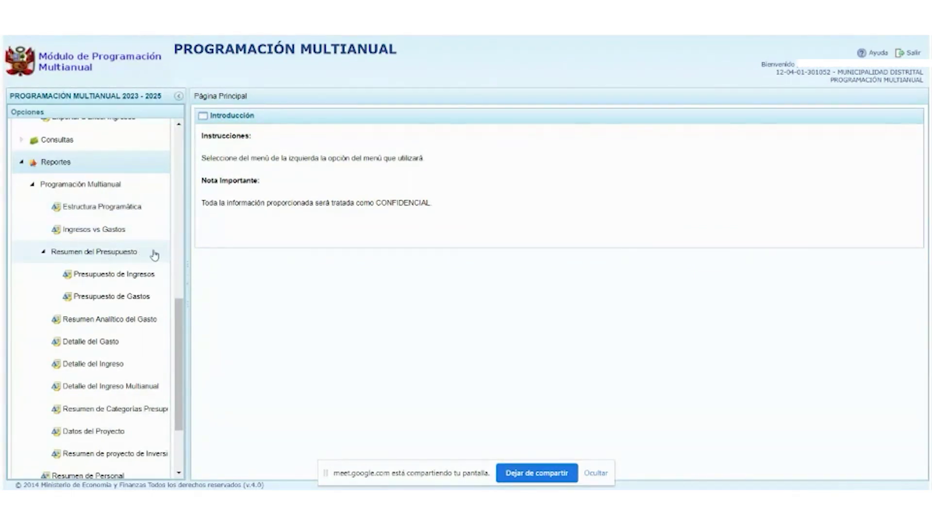
left_click_drag(179, 321, 179, 288)
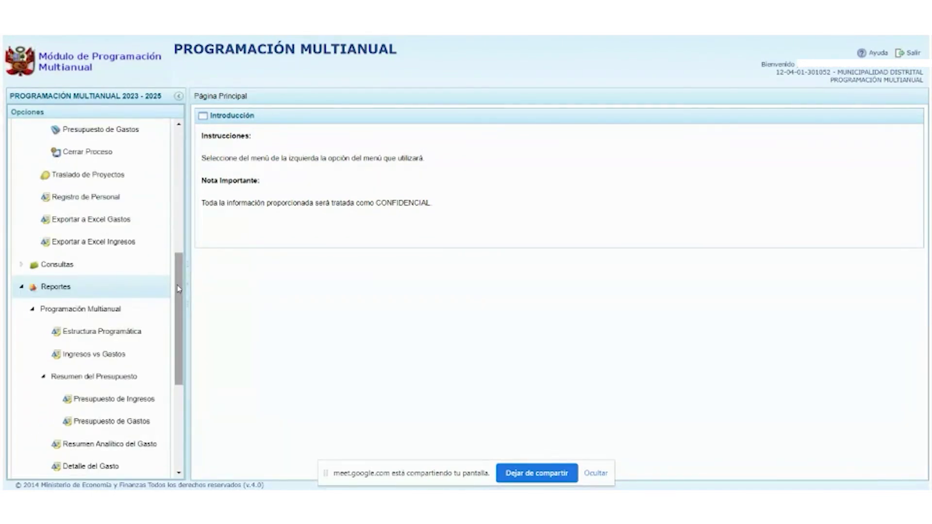
left_click(111, 340)
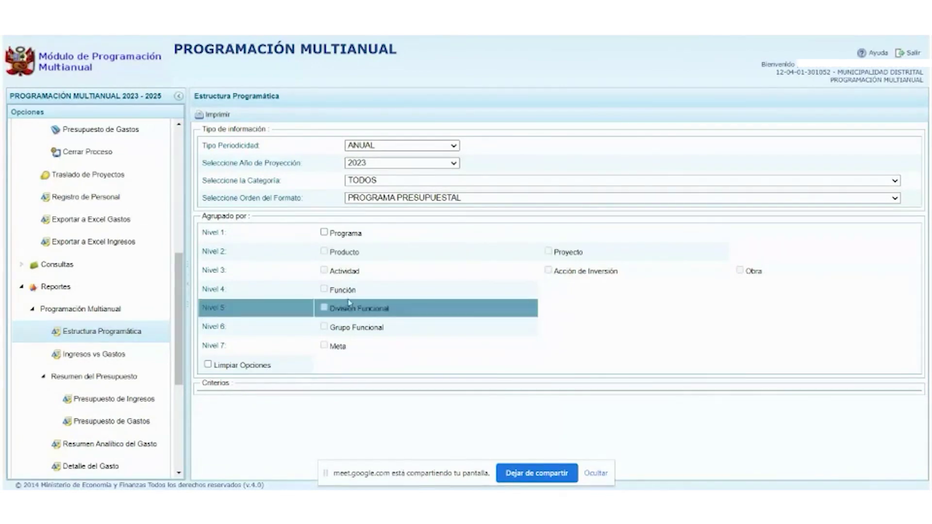
Generate the annual 2023 Estructura Programática report grouped by Programa and Producto.
left_click(348, 238)
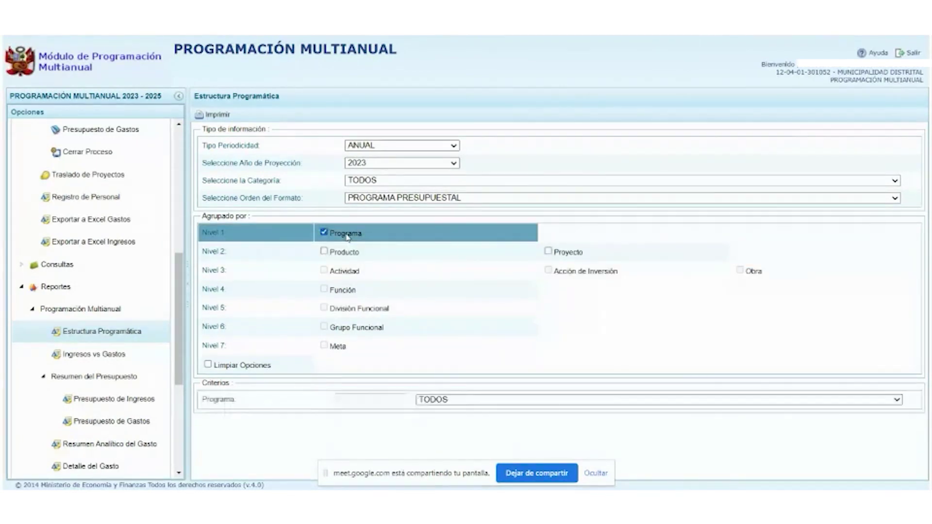
left_click(341, 253)
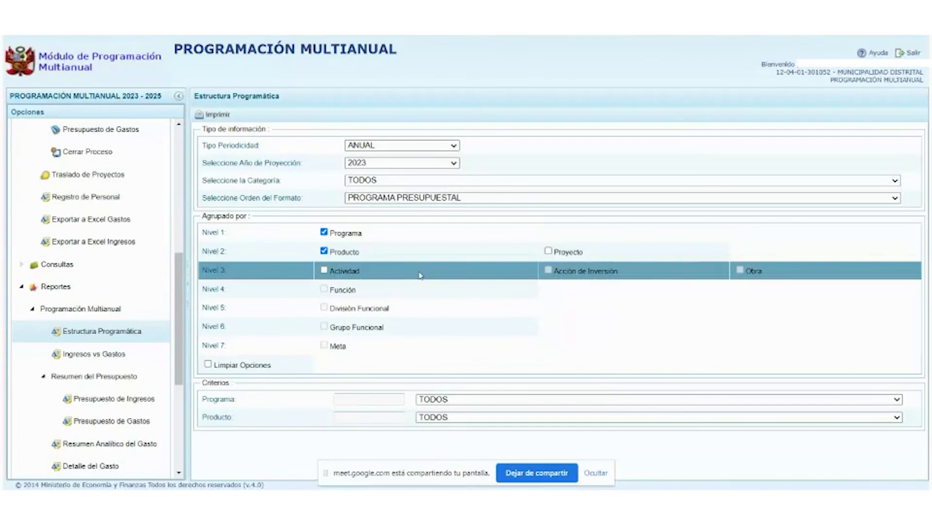
left_click(213, 116)
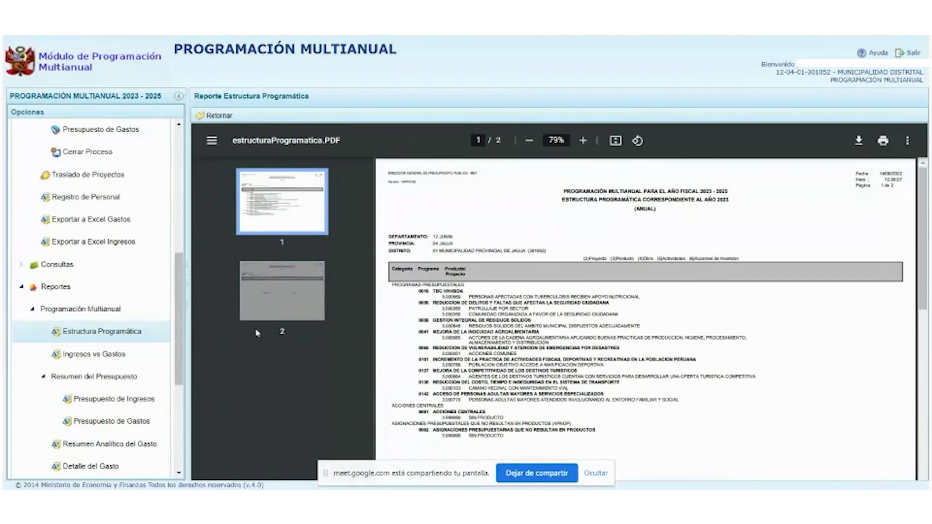
left_click_drag(179, 320, 178, 384)
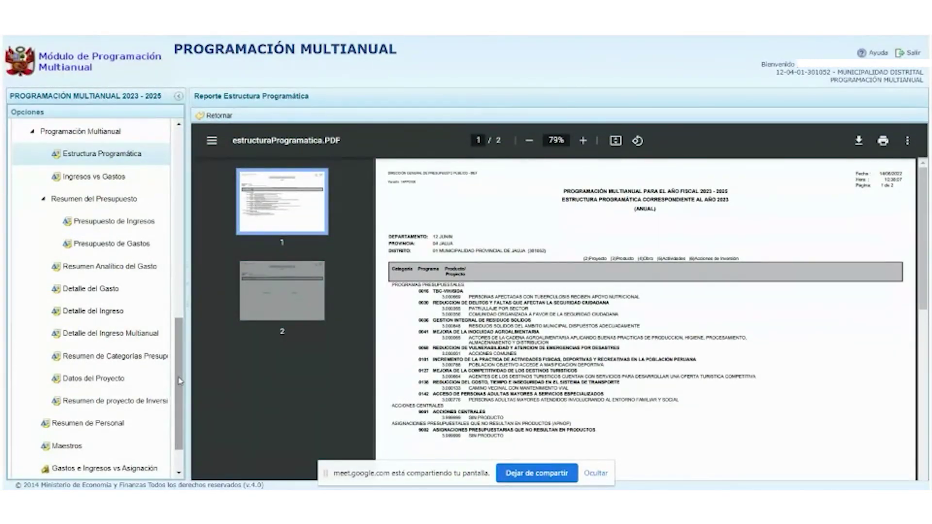
Open Preseleccionar Finalidad and select AMORTIZACION DE LA DEUDA E INTERESES on page 3 of the category 3 (APNOP) list.
left_click_drag(179, 383, 204, 177)
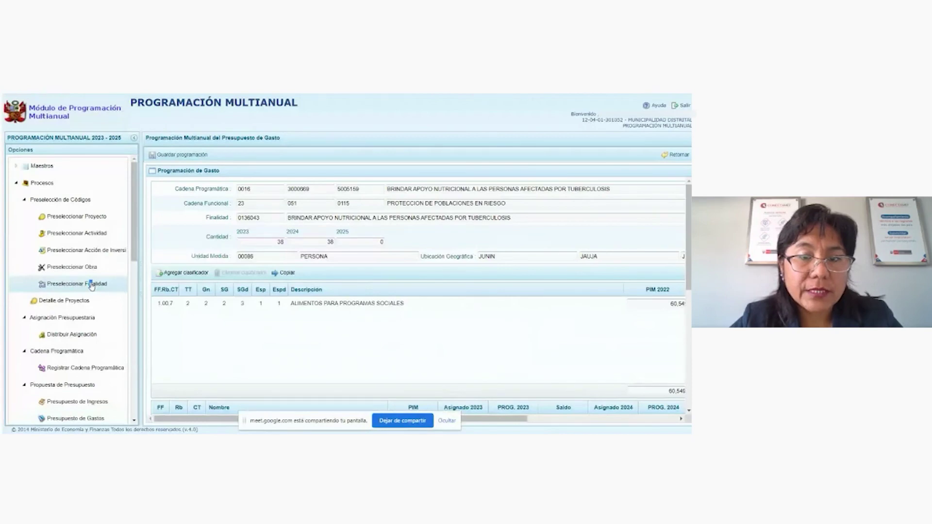
left_click(92, 283)
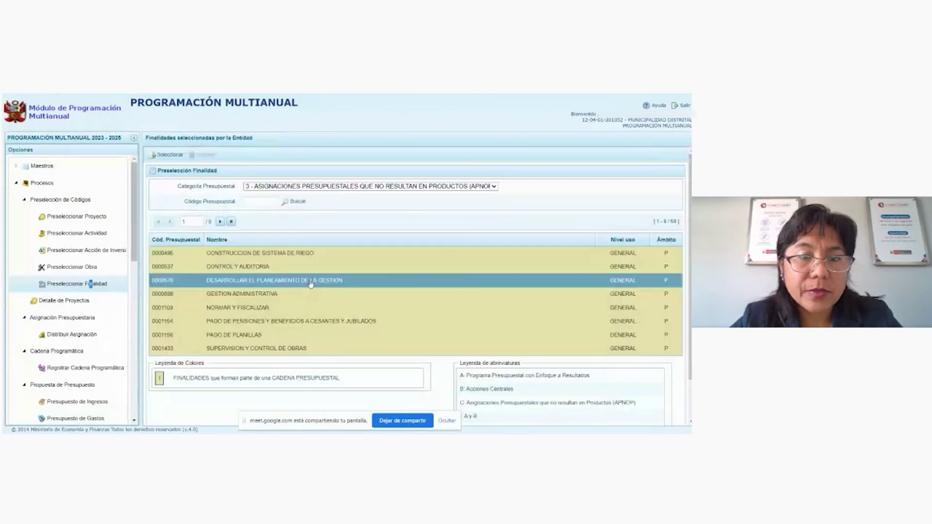
left_click(223, 223)
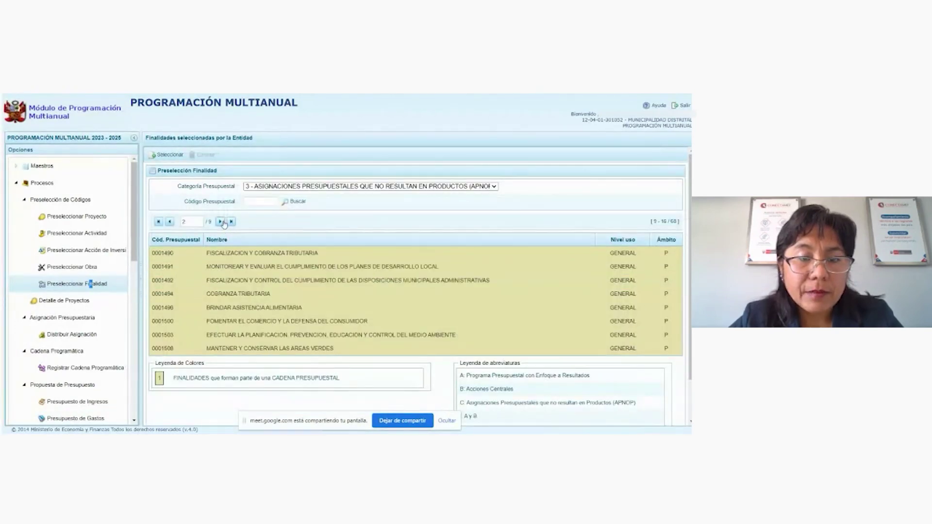
left_click(220, 224)
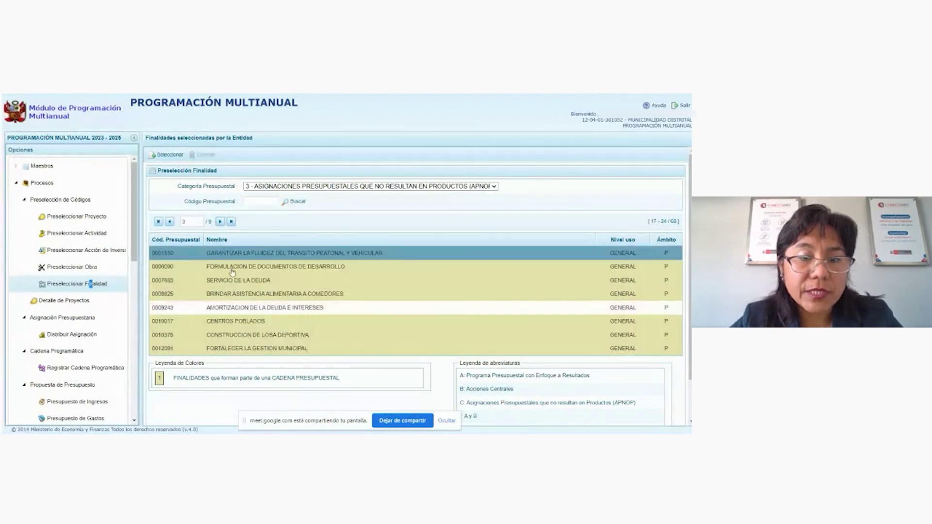
left_click(266, 309)
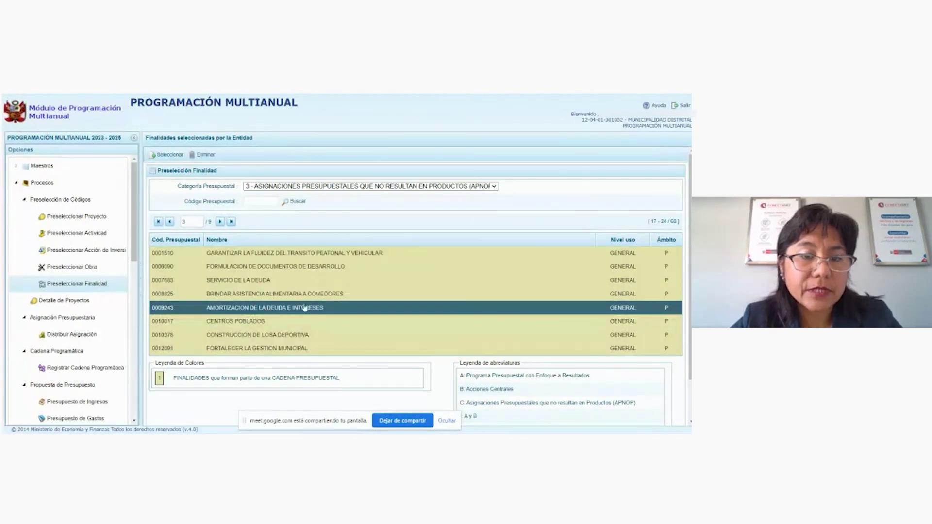